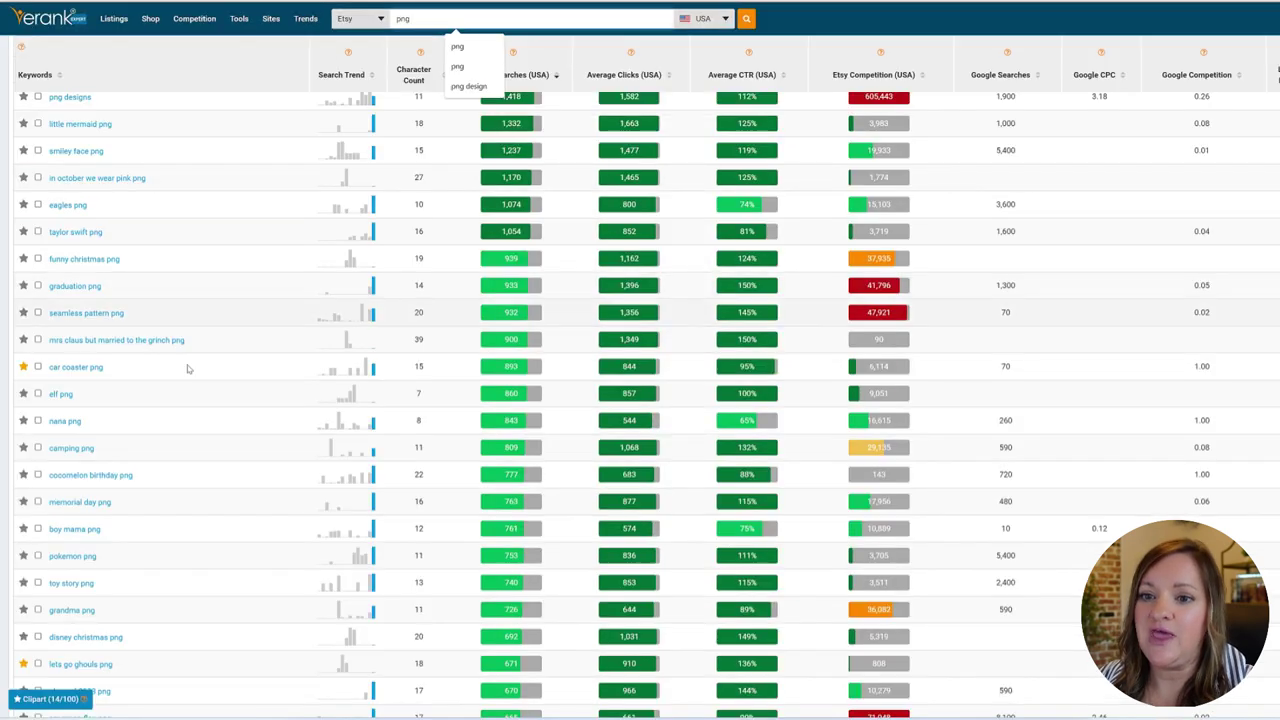
{"action": "scroll", "coordinate": [195, 375], "scroll_direction": "down", "scroll_amount": 10}
{"action": "scroll", "coordinate": [195, 382], "scroll_direction": "down", "scroll_amount": 8}
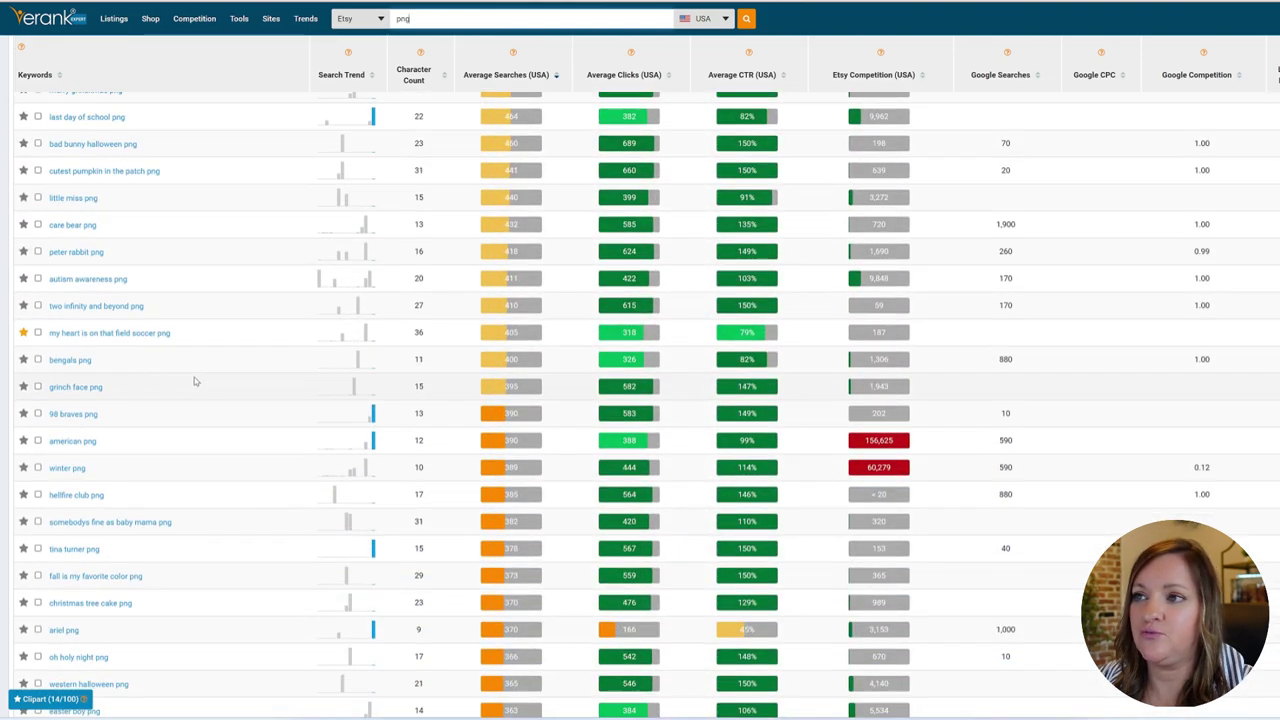
{"action": "scroll", "coordinate": [194, 380], "scroll_direction": "up", "scroll_amount": 10}
{"action": "scroll", "coordinate": [196, 378], "scroll_direction": "up", "scroll_amount": 8}
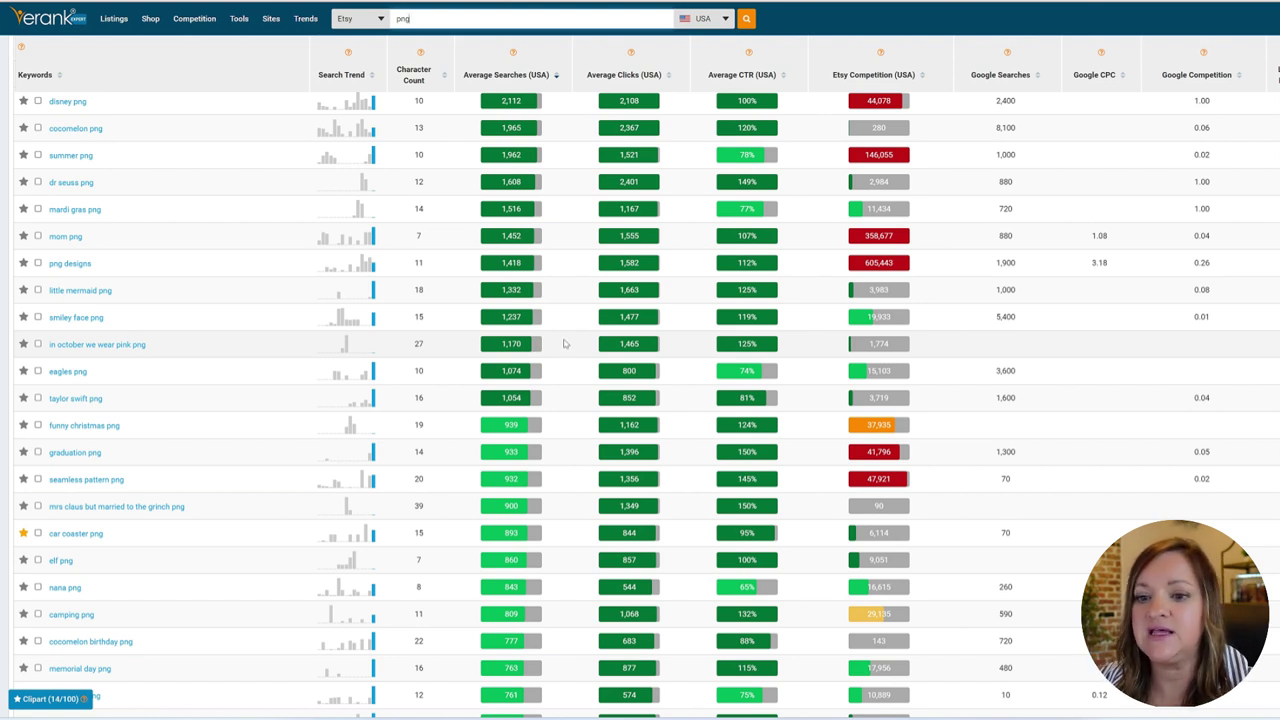
{"action": "scroll", "coordinate": [440, 516], "scroll_direction": "down", "scroll_amount": 1}
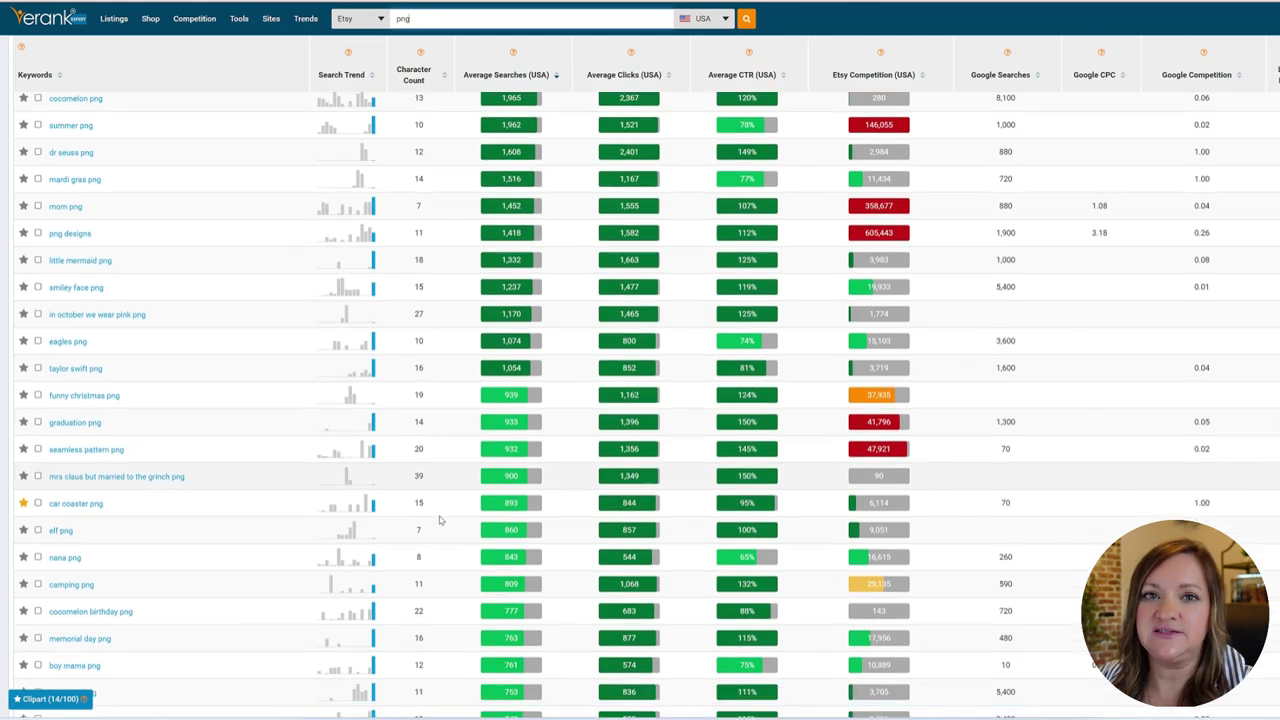
{"action": "scroll", "coordinate": [439, 519], "scroll_direction": "down", "scroll_amount": 2}
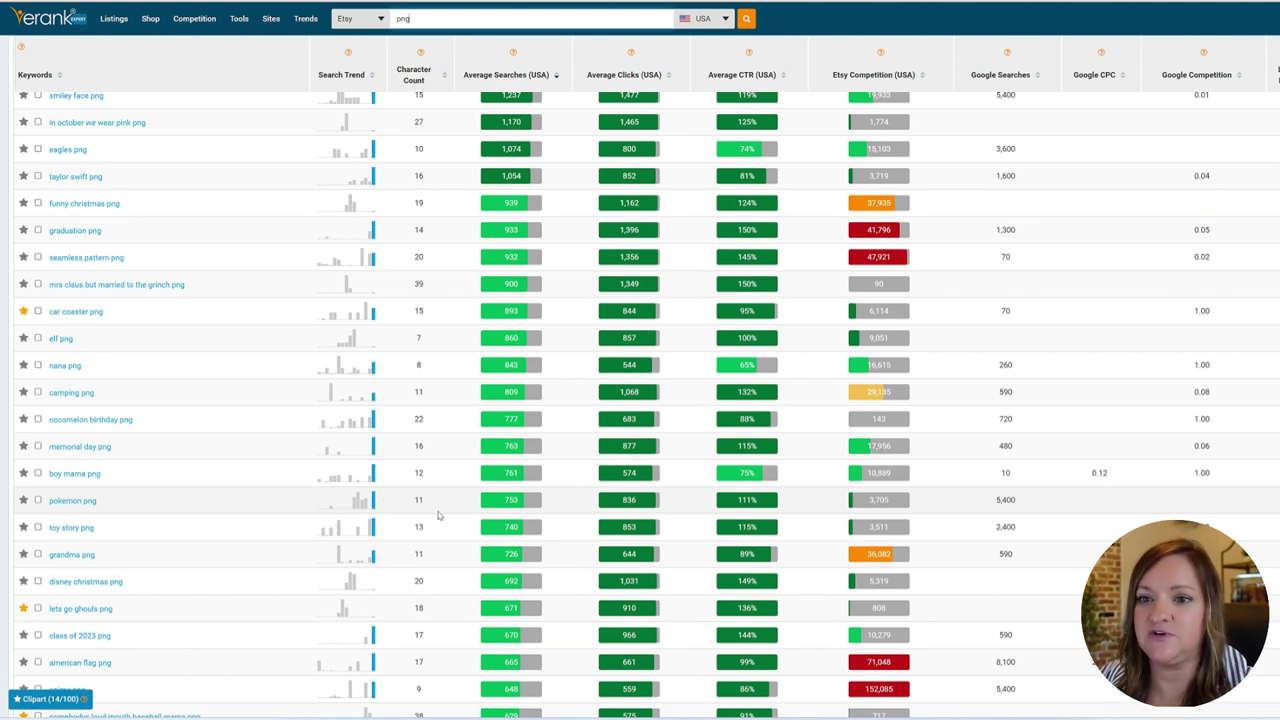
{"action": "scroll", "coordinate": [438, 515], "scroll_direction": "up", "scroll_amount": 3}
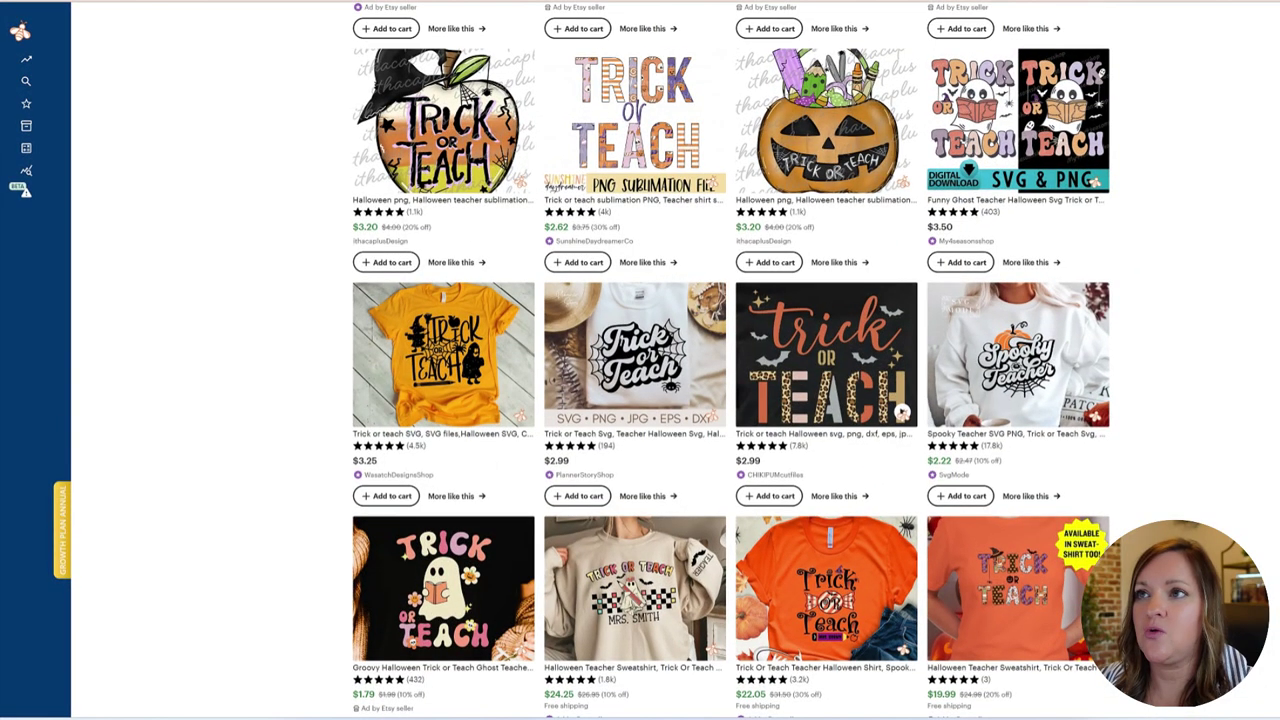
{"action": "scroll", "coordinate": [640, 400], "scroll_direction": "up", "scroll_amount": 10}
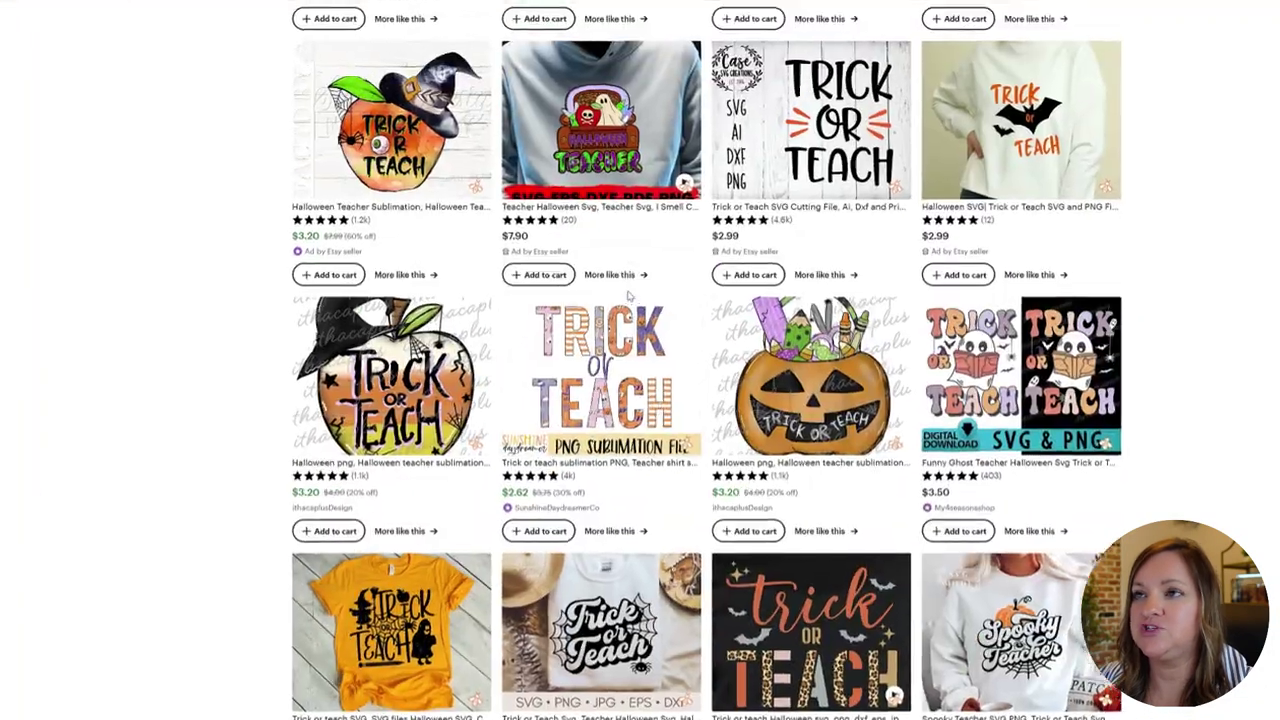
{"action": "scroll", "coordinate": [567, 330], "scroll_direction": "up", "scroll_amount": 2}
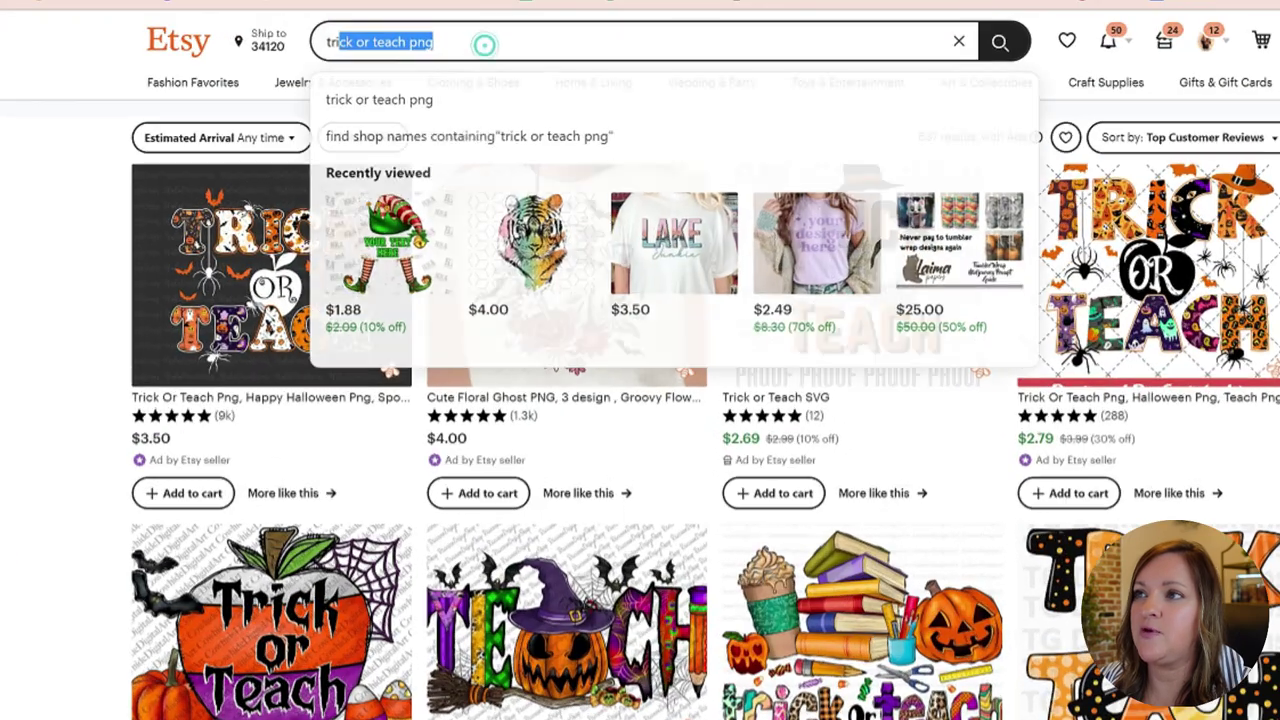
{"action": "left_click_drag", "start_coordinate": [582, 23], "coordinate": [488, 22]}
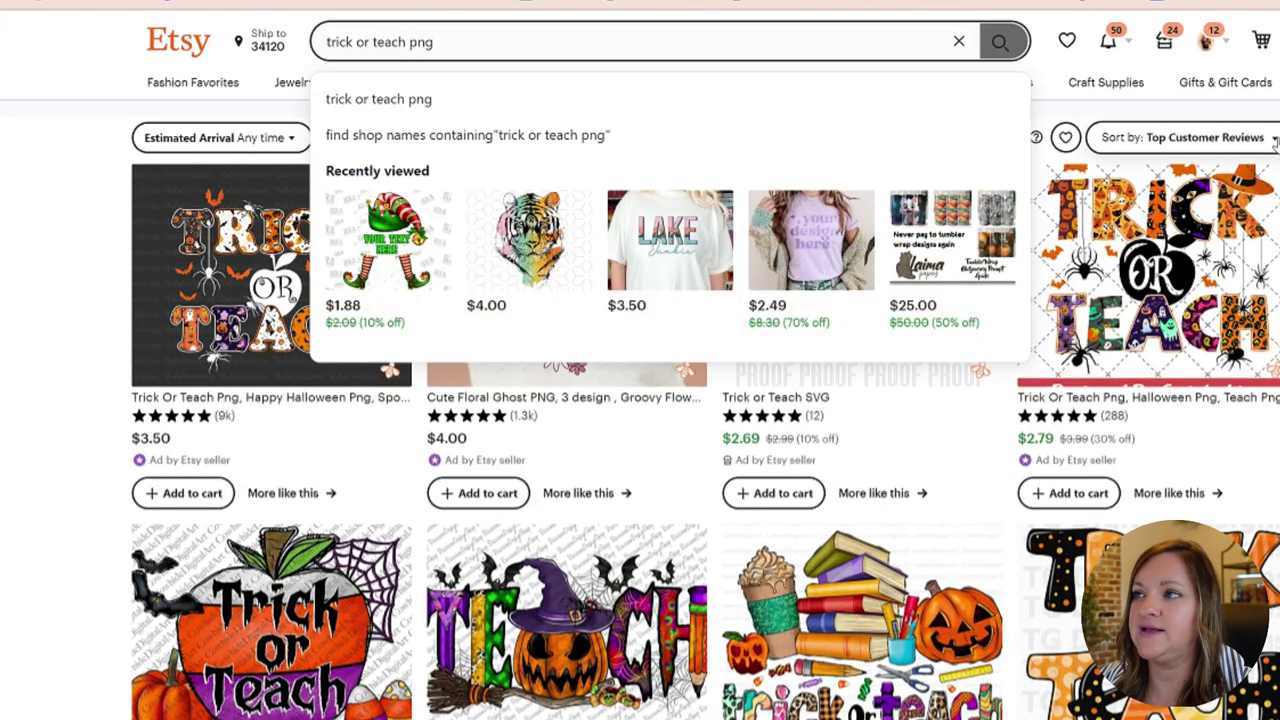
{"action": "left_click", "coordinate": [1183, 137]}
{"action": "left_click", "coordinate": [1160, 283]}
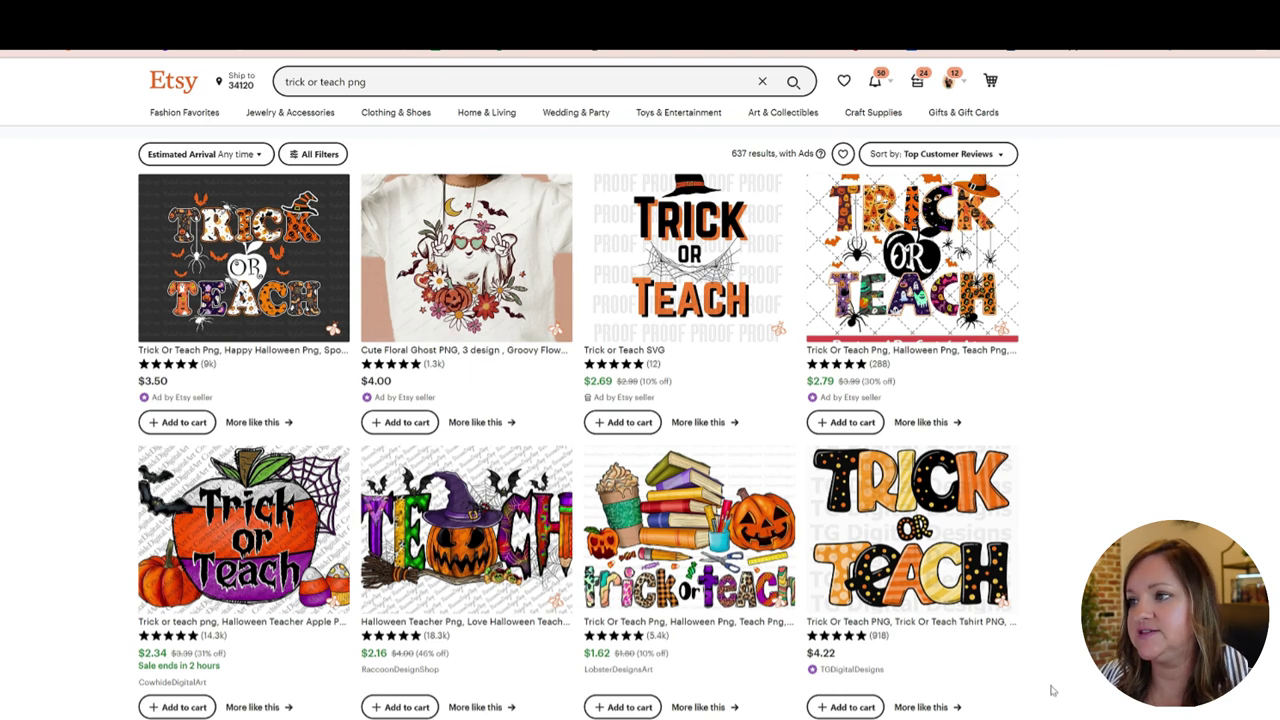
{"action": "scroll", "coordinate": [640, 388], "scroll_direction": "down", "scroll_amount": 2}
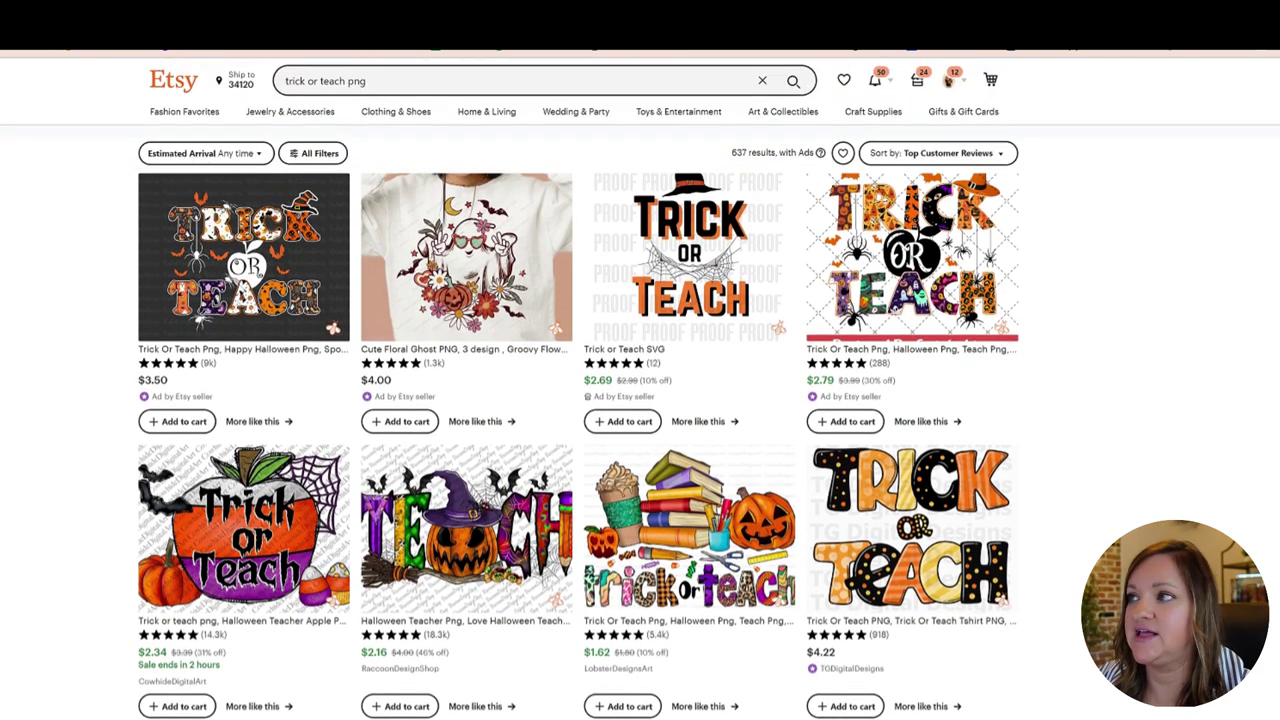
{"action": "scroll", "coordinate": [580, 390], "scroll_direction": "down", "scroll_amount": 1}
{"action": "scroll", "coordinate": [640, 390], "scroll_direction": "down", "scroll_amount": 1}
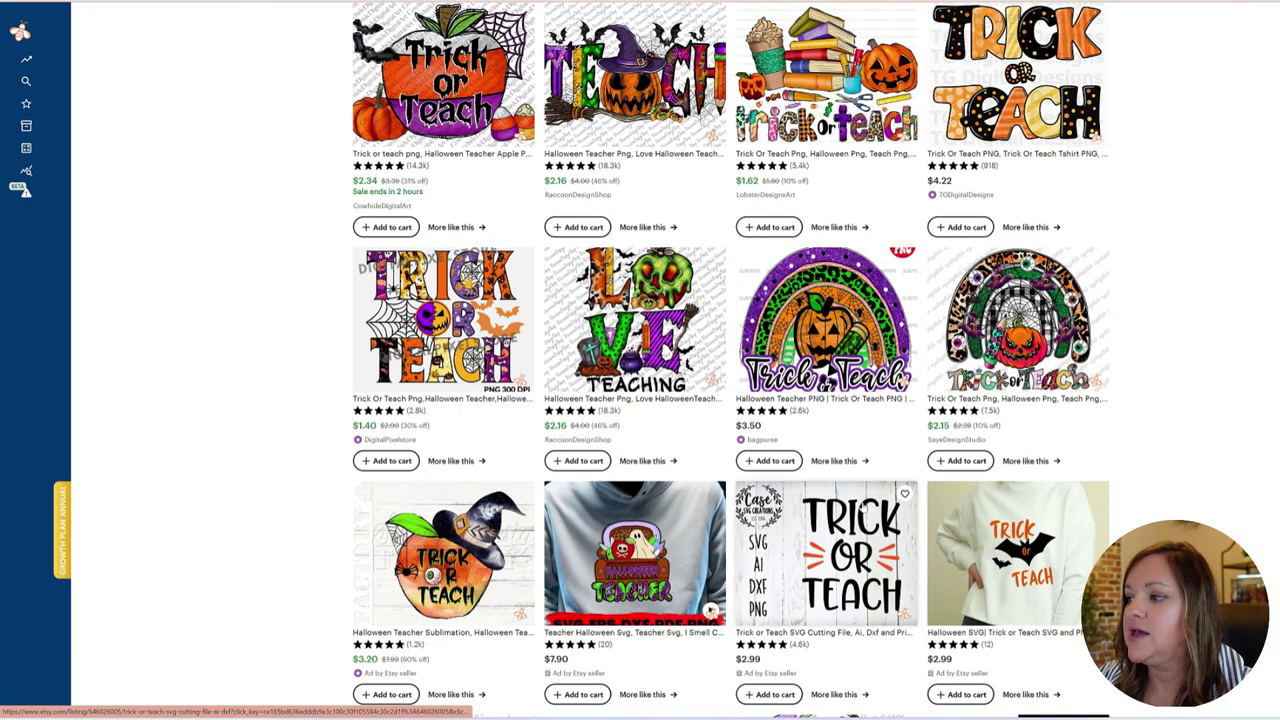
{"action": "scroll", "coordinate": [730, 40], "scroll_direction": "down", "scroll_amount": 1}
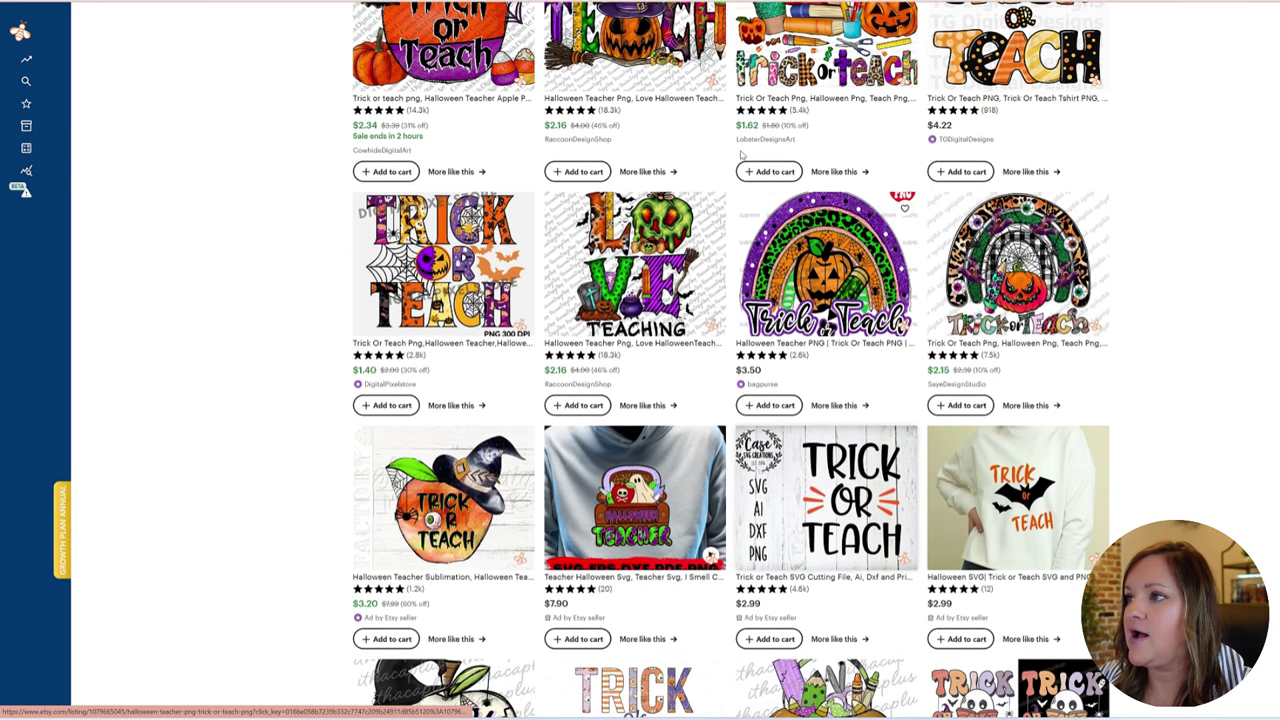
{"action": "scroll", "coordinate": [628, 250], "scroll_direction": "down", "scroll_amount": 1}
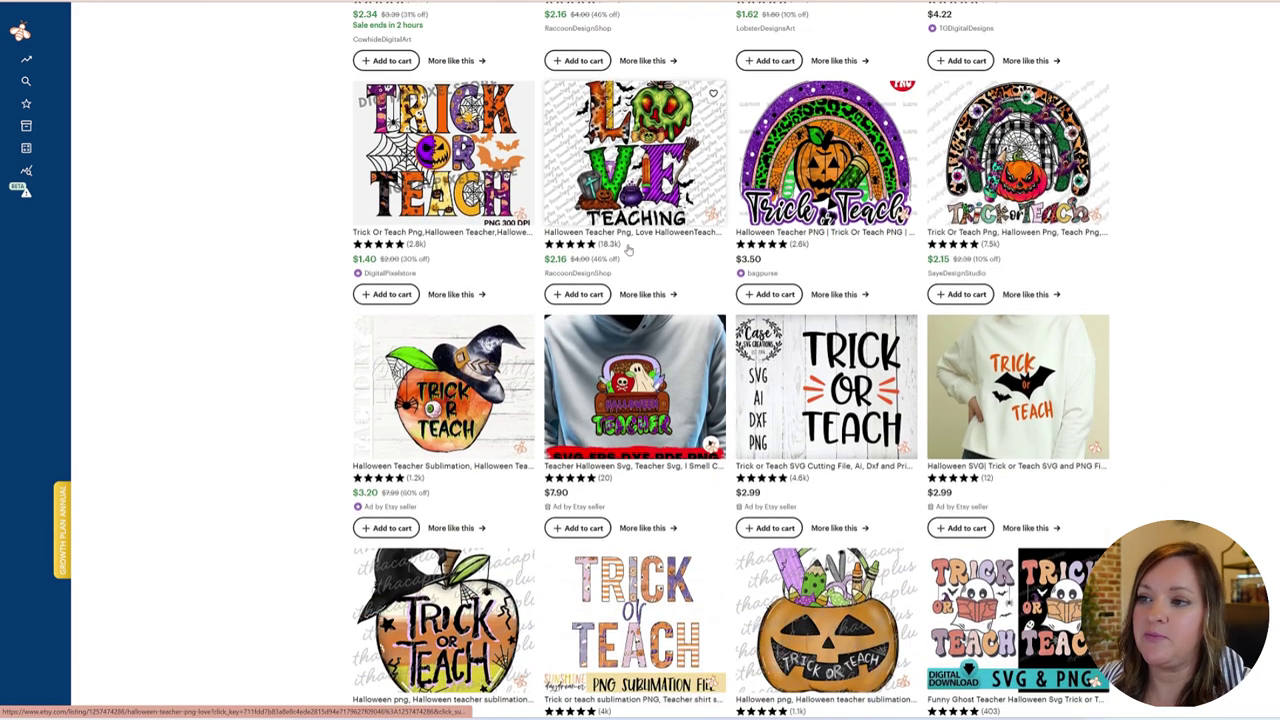
{"action": "scroll", "coordinate": [628, 250], "scroll_direction": "down", "scroll_amount": 1}
{"action": "scroll", "coordinate": [628, 250], "scroll_direction": "down", "scroll_amount": 3}
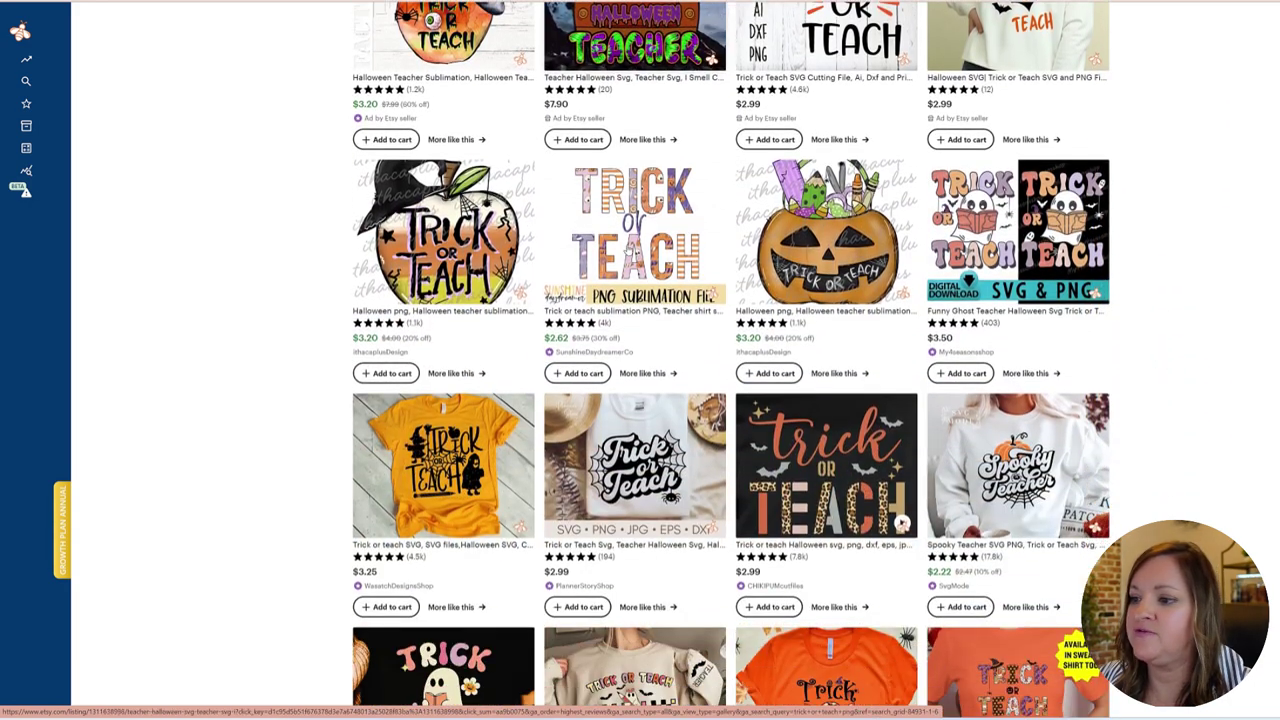
{"action": "scroll", "coordinate": [628, 250], "scroll_direction": "down", "scroll_amount": 2}
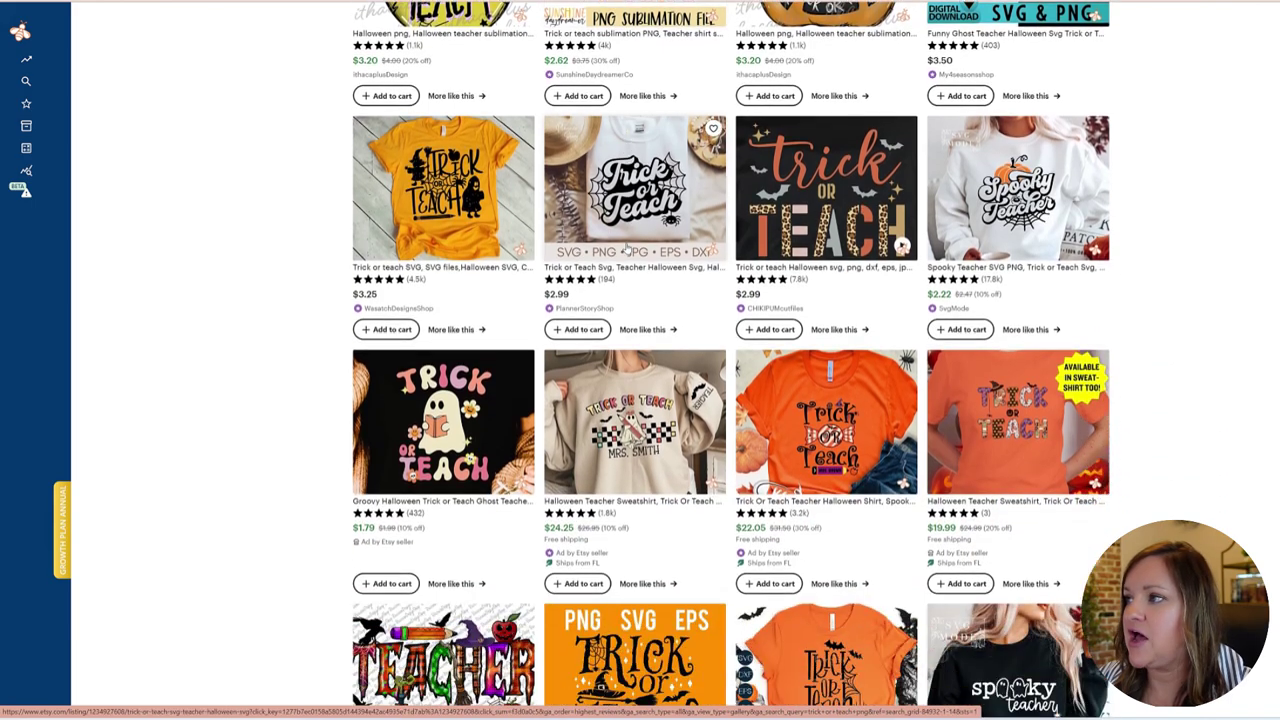
{"action": "scroll", "coordinate": [612, 248], "scroll_direction": "up", "scroll_amount": 5}
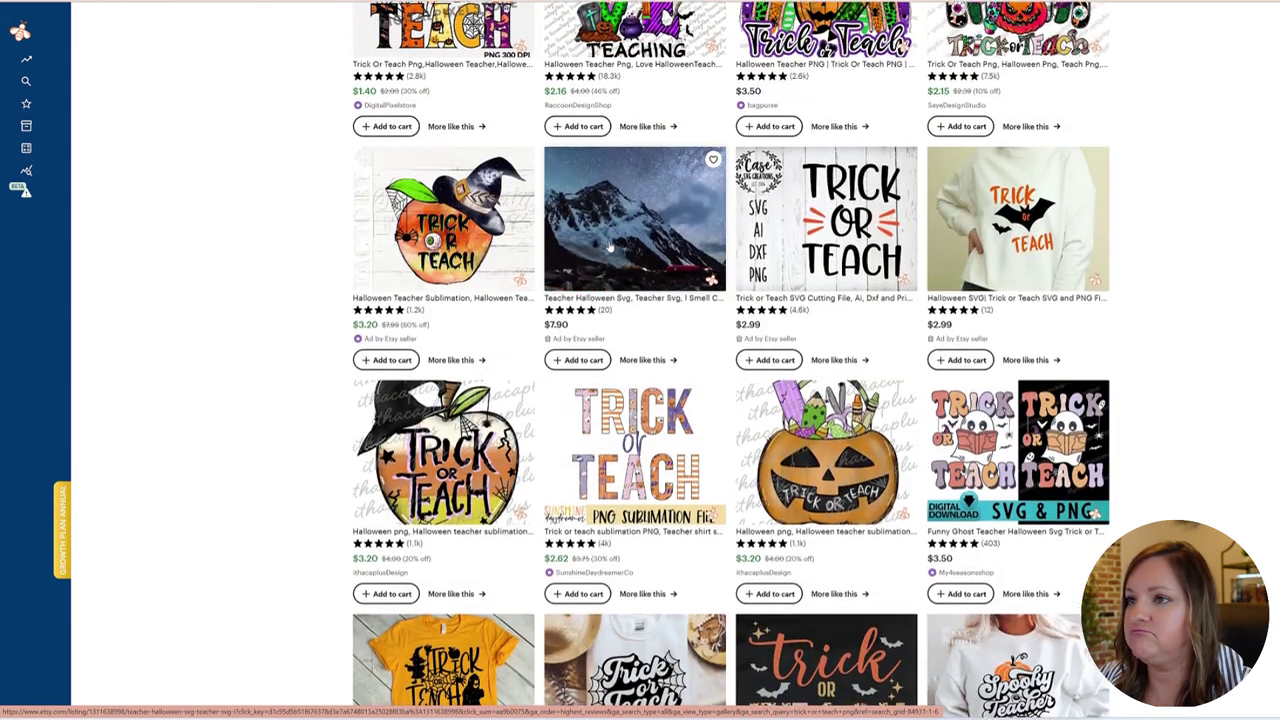
{"action": "scroll", "coordinate": [610, 247], "scroll_direction": "up", "scroll_amount": 4}
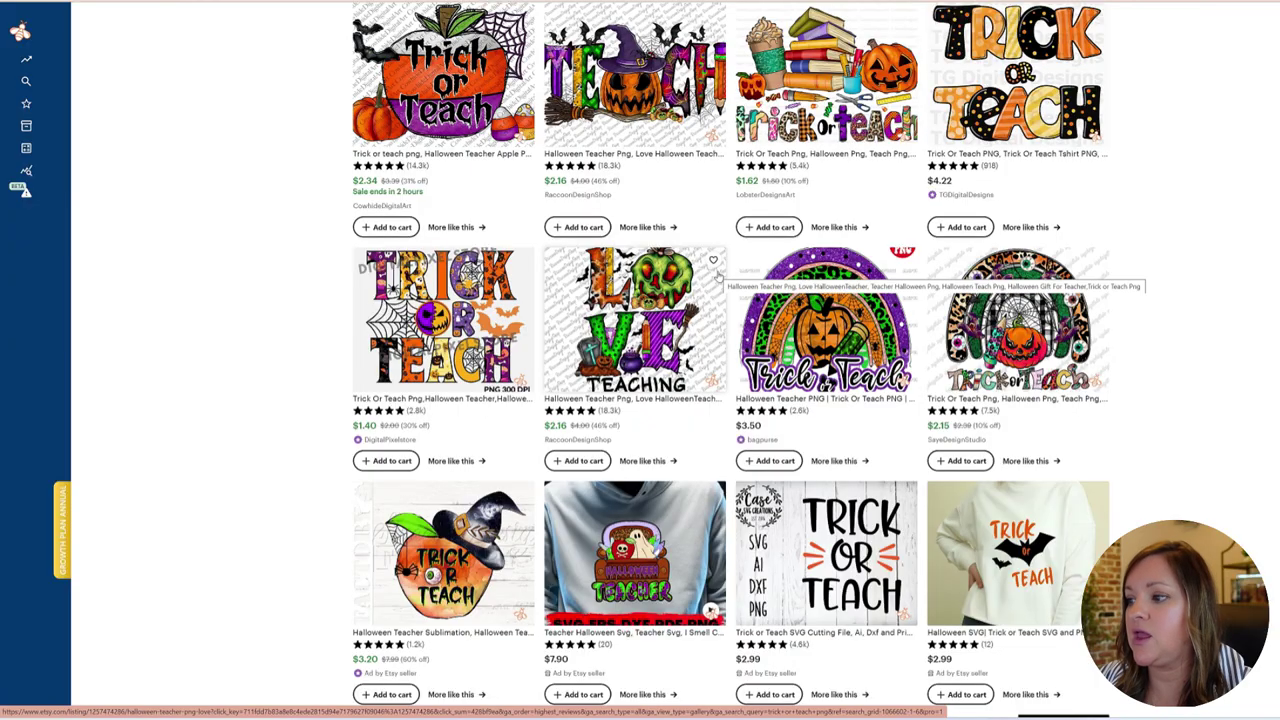
{"action": "scroll", "coordinate": [718, 276], "scroll_direction": "down", "scroll_amount": 3}
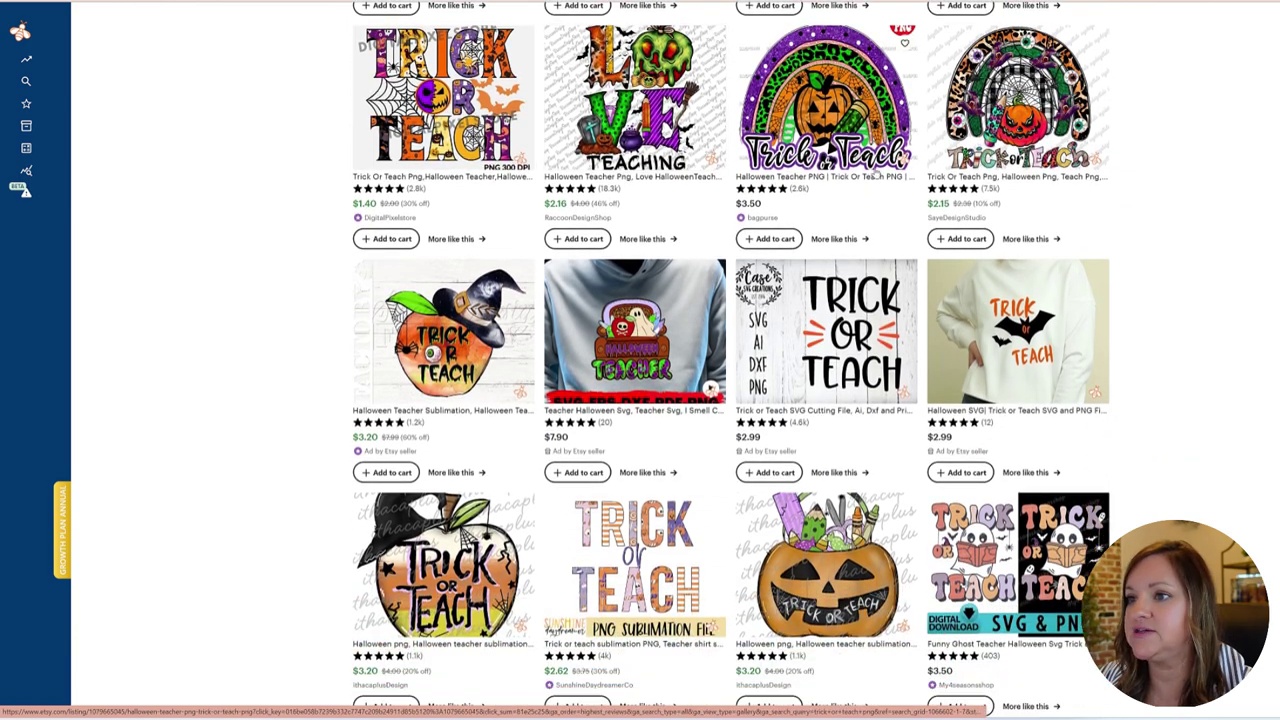
{"action": "scroll", "coordinate": [876, 174], "scroll_direction": "down", "scroll_amount": 3}
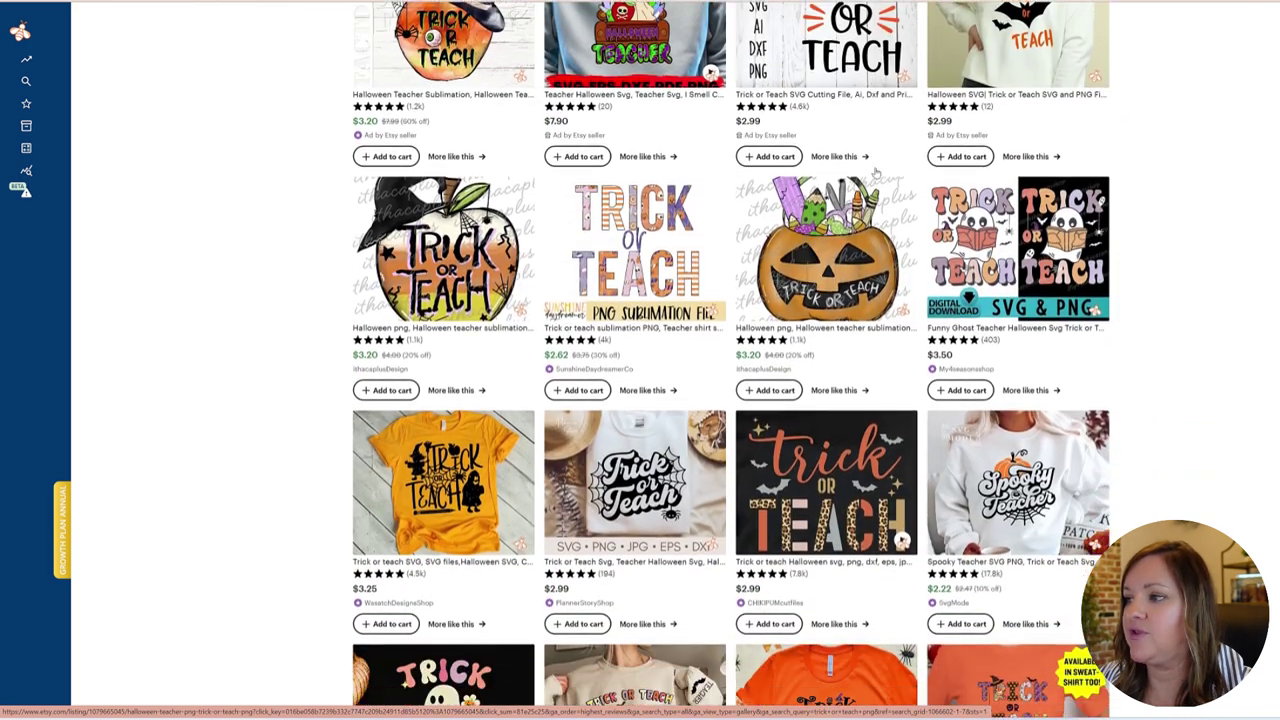
- Scroll through Etsy's 'trick or teach png' listings to see existing designs, then return to the top
{"action": "scroll", "coordinate": [876, 174], "scroll_direction": "down", "scroll_amount": 1}
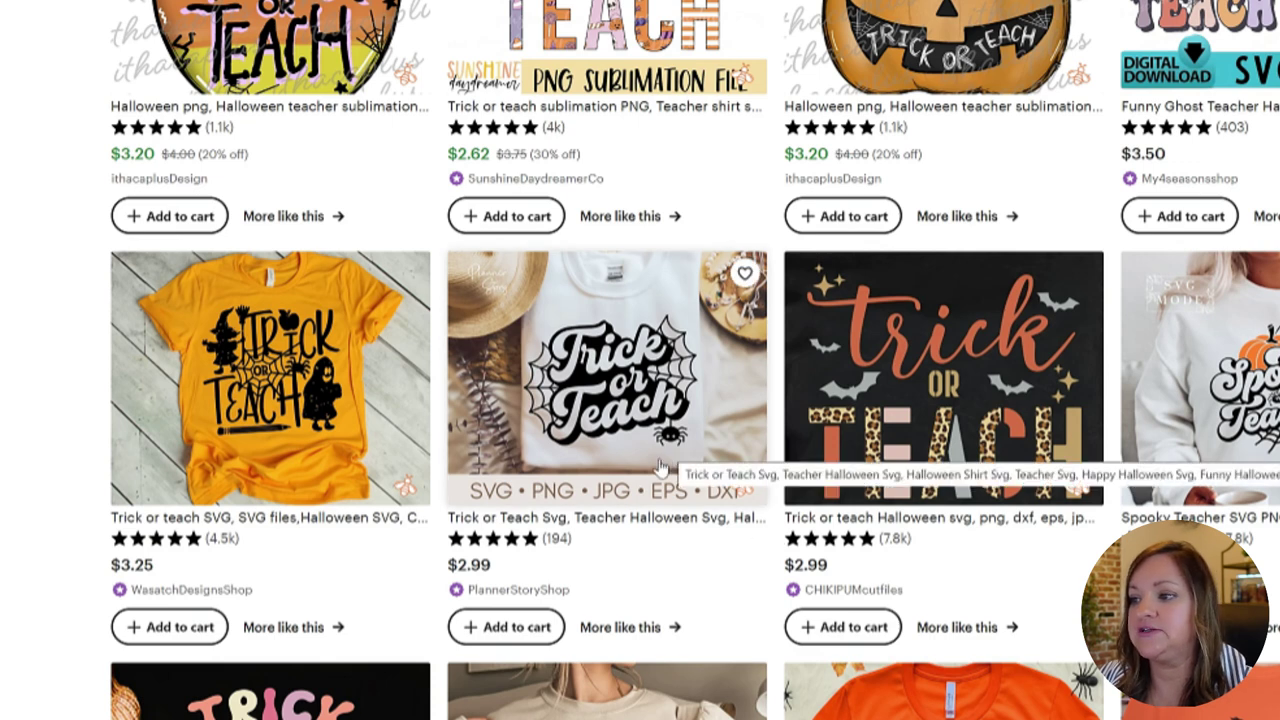
{"action": "scroll", "coordinate": [660, 467], "scroll_direction": "down", "scroll_amount": 2}
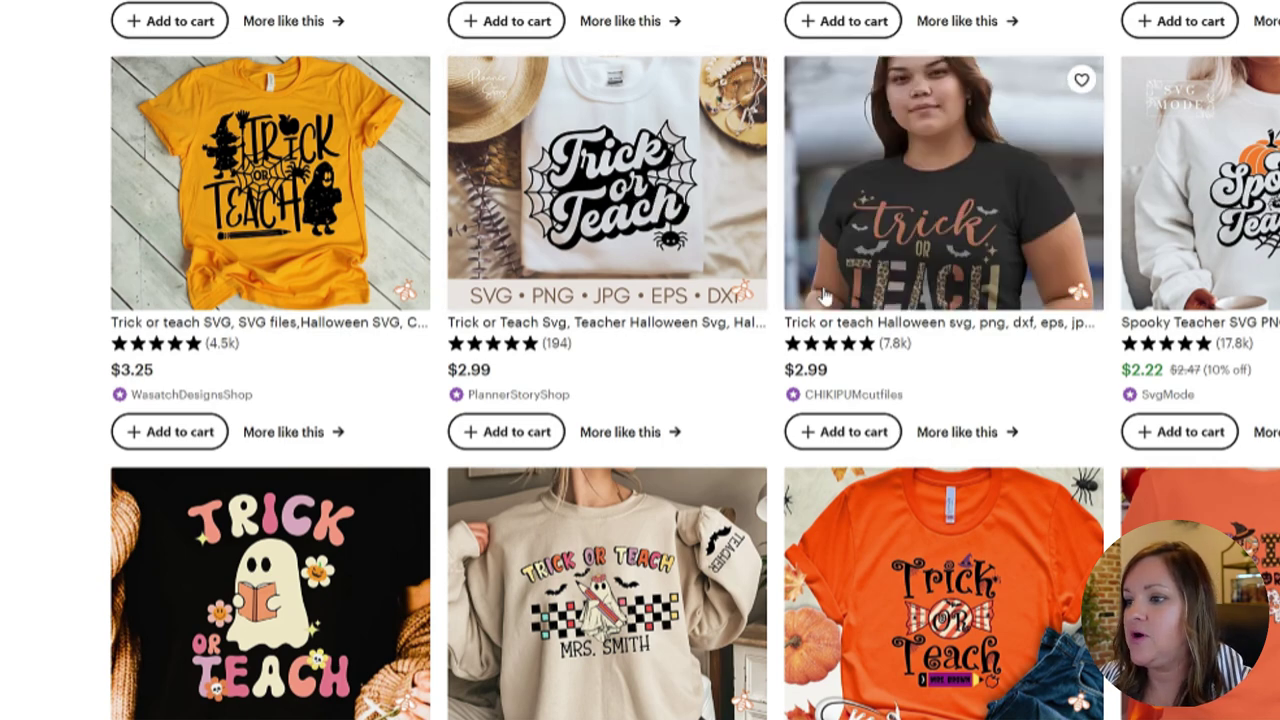
{"action": "scroll", "coordinate": [715, 290], "scroll_direction": "down", "scroll_amount": 2}
{"action": "scroll", "coordinate": [715, 290], "scroll_direction": "up", "scroll_amount": 3}
{"action": "scroll", "coordinate": [715, 300], "scroll_direction": "down", "scroll_amount": 4}
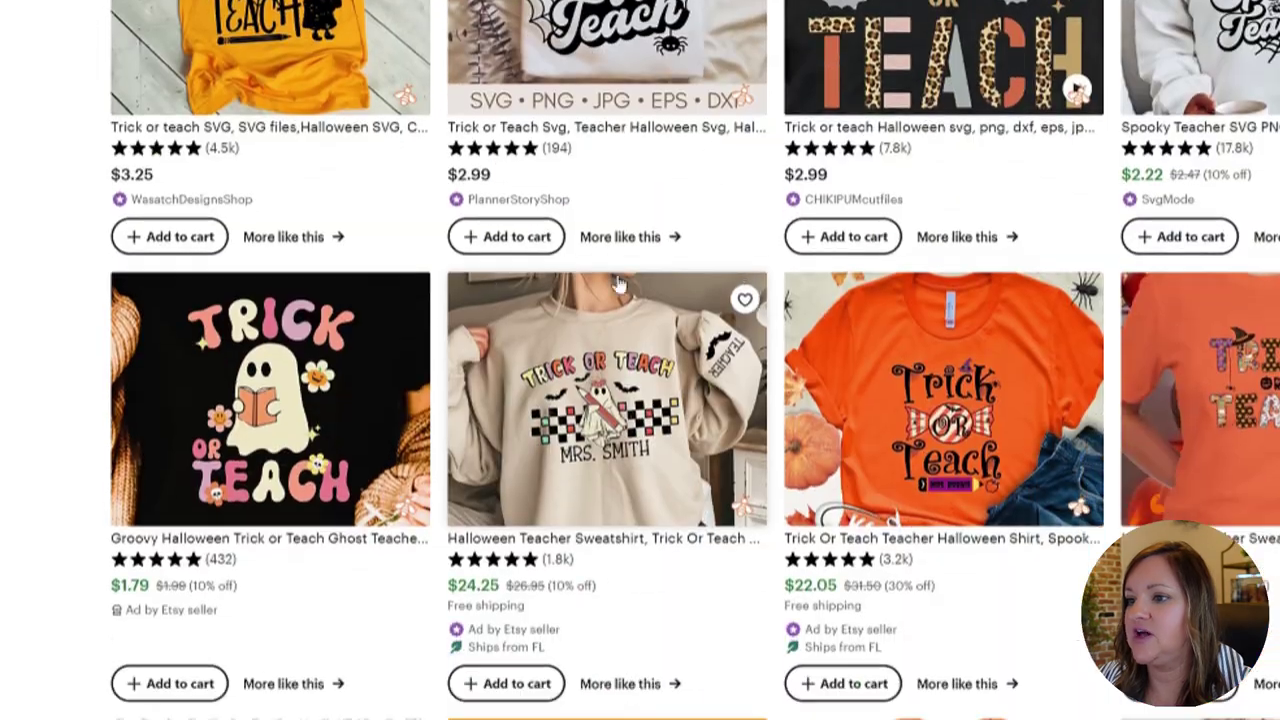
{"action": "scroll", "coordinate": [1157, 348], "scroll_direction": "down", "scroll_amount": 7}
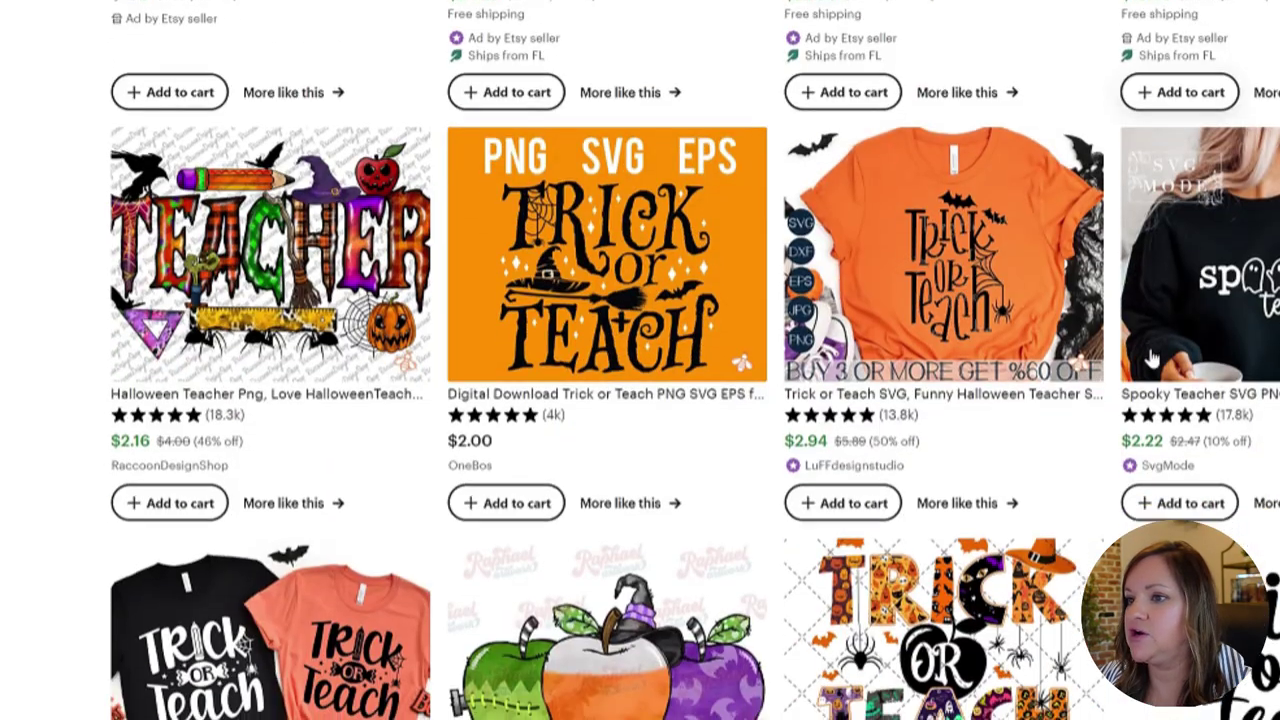
{"action": "scroll", "coordinate": [1040, 262], "scroll_direction": "down", "scroll_amount": 2}
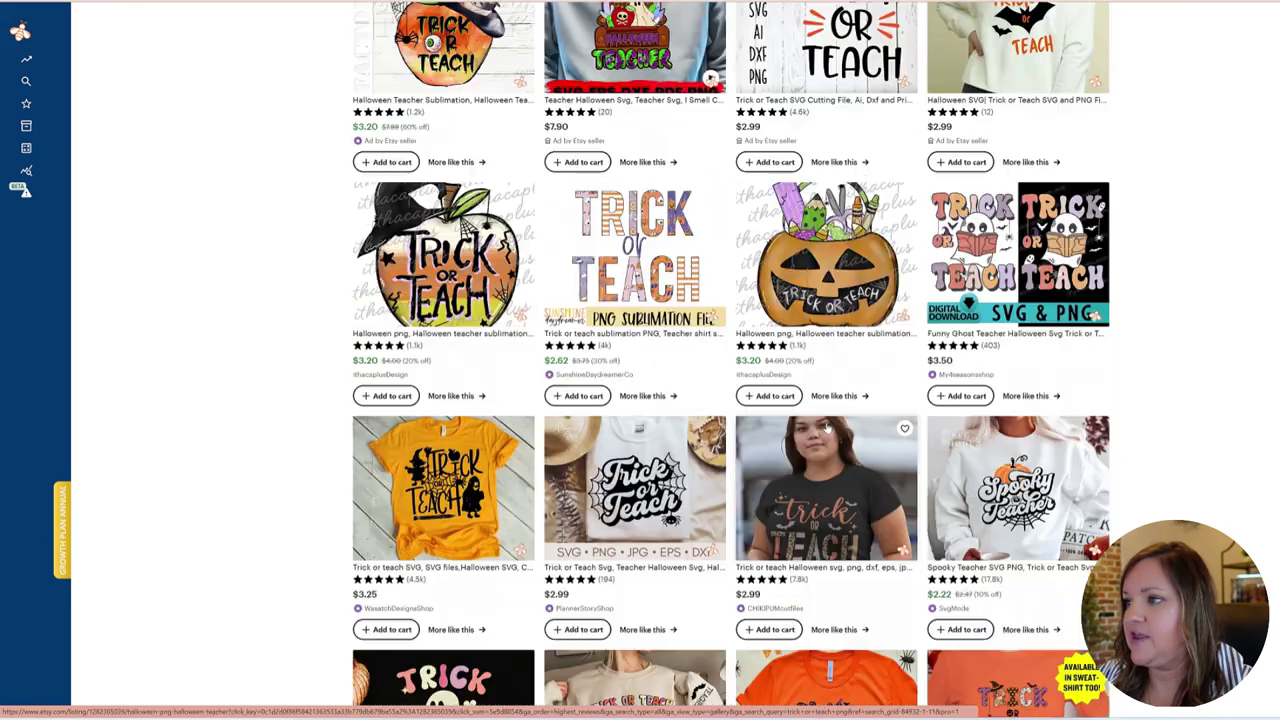
{"action": "scroll", "coordinate": [827, 428], "scroll_direction": "up", "scroll_amount": 15}
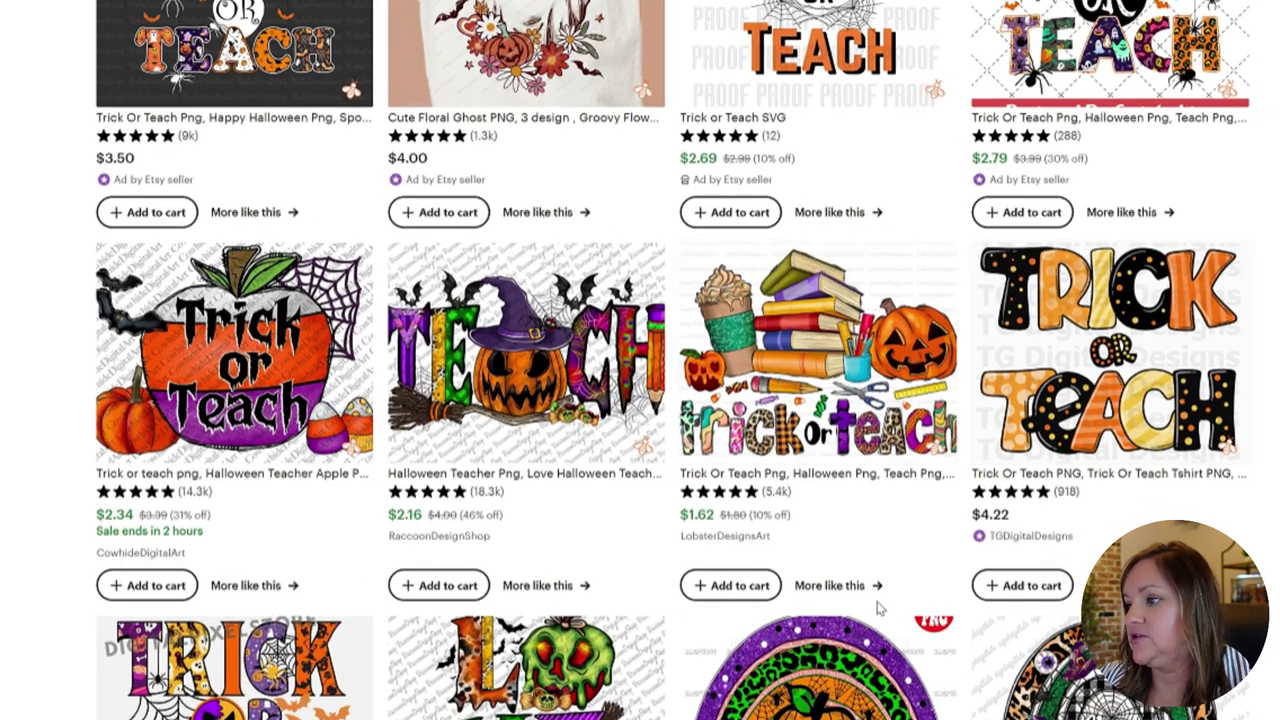
{"action": "scroll", "coordinate": [1068, 483], "scroll_direction": "down", "scroll_amount": 3}
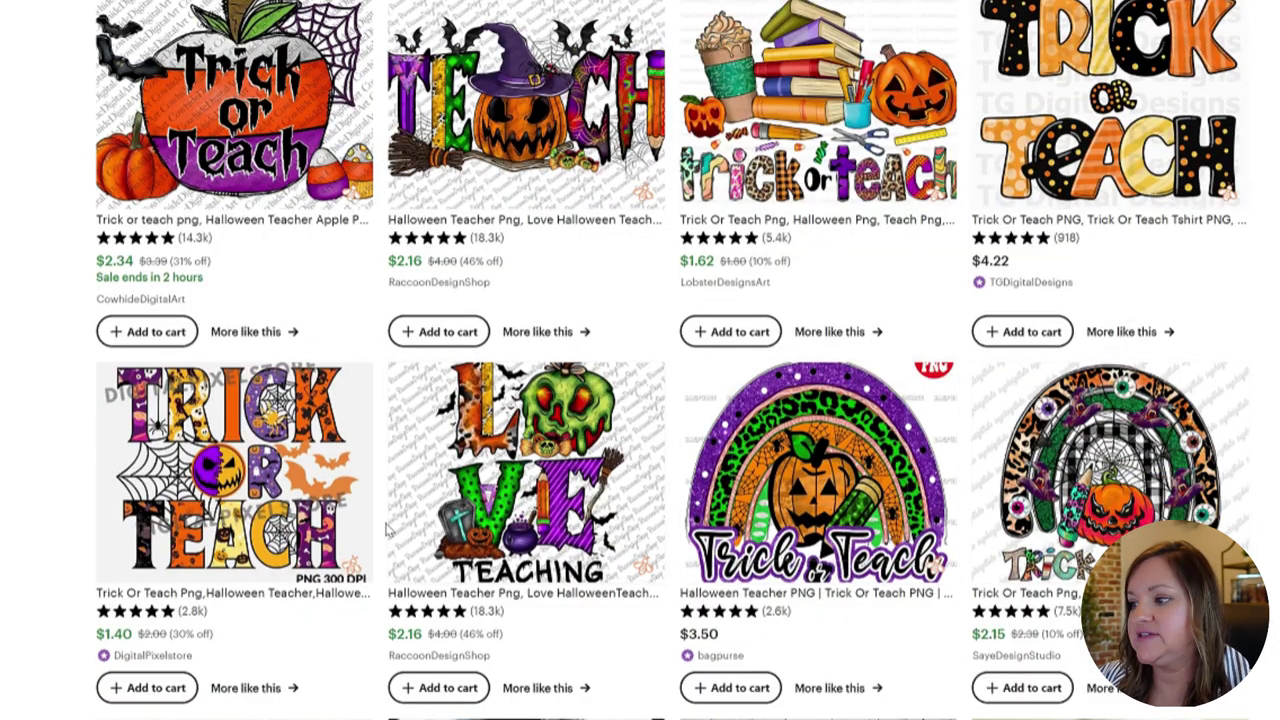
{"action": "scroll", "coordinate": [1147, 470], "scroll_direction": "down", "scroll_amount": 10}
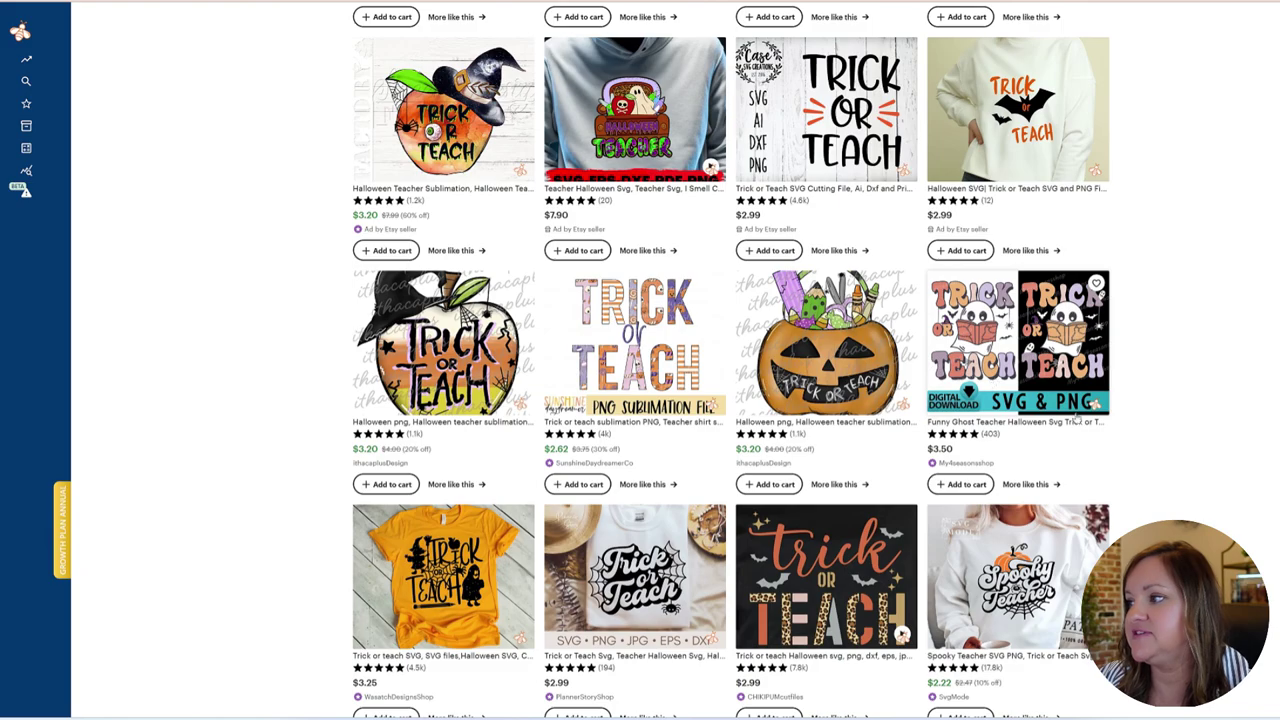
{"action": "scroll", "coordinate": [1104, 498], "scroll_direction": "down", "scroll_amount": 1}
{"action": "scroll", "coordinate": [1104, 498], "scroll_direction": "down", "scroll_amount": 1}
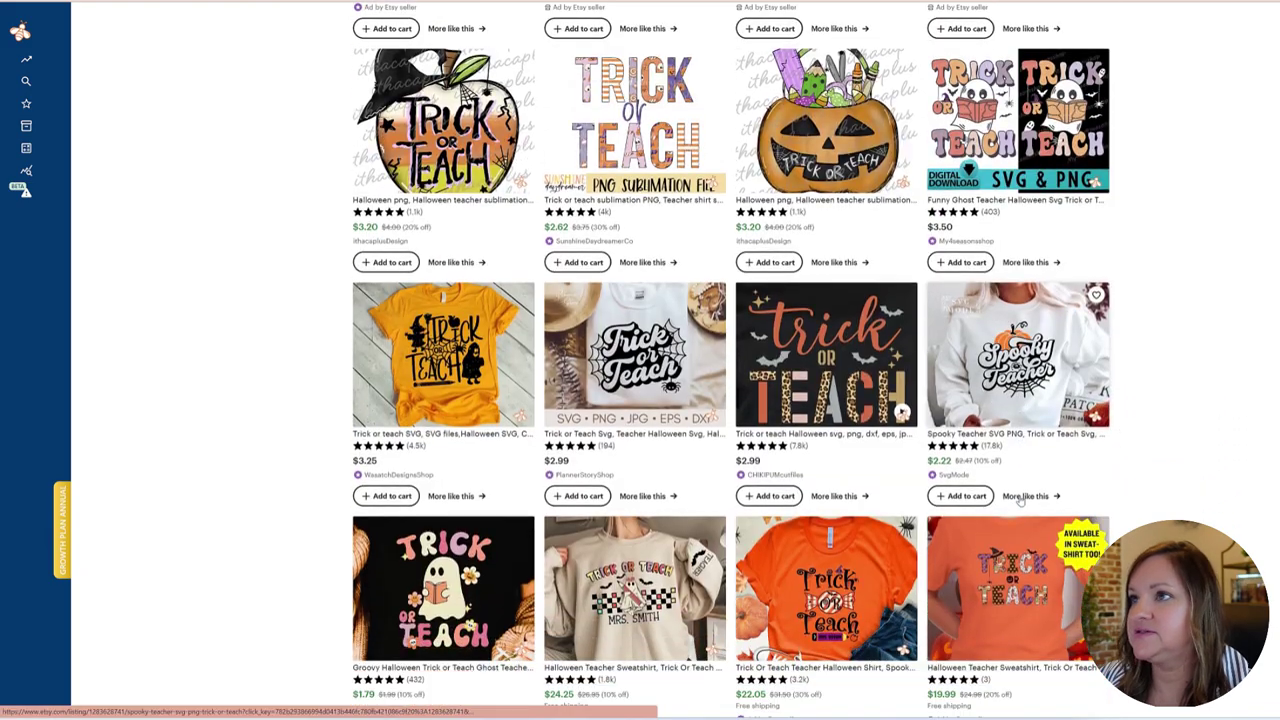
{"action": "scroll", "coordinate": [1050, 497], "scroll_direction": "up", "scroll_amount": 10}
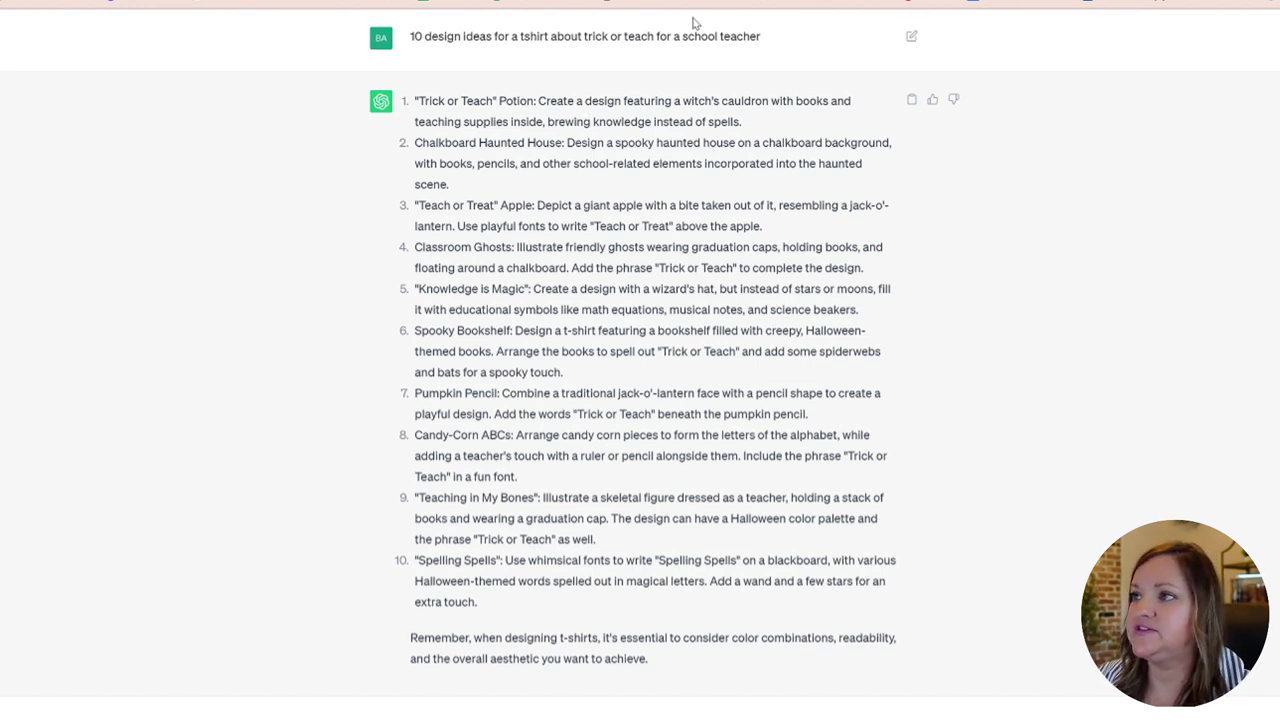
- Highlight the requested 'trick or teach' topic and idea 1, the cauldron-of-books Potion
{"action": "left_click_drag", "start_coordinate": [656, 36], "coordinate": [584, 36]}
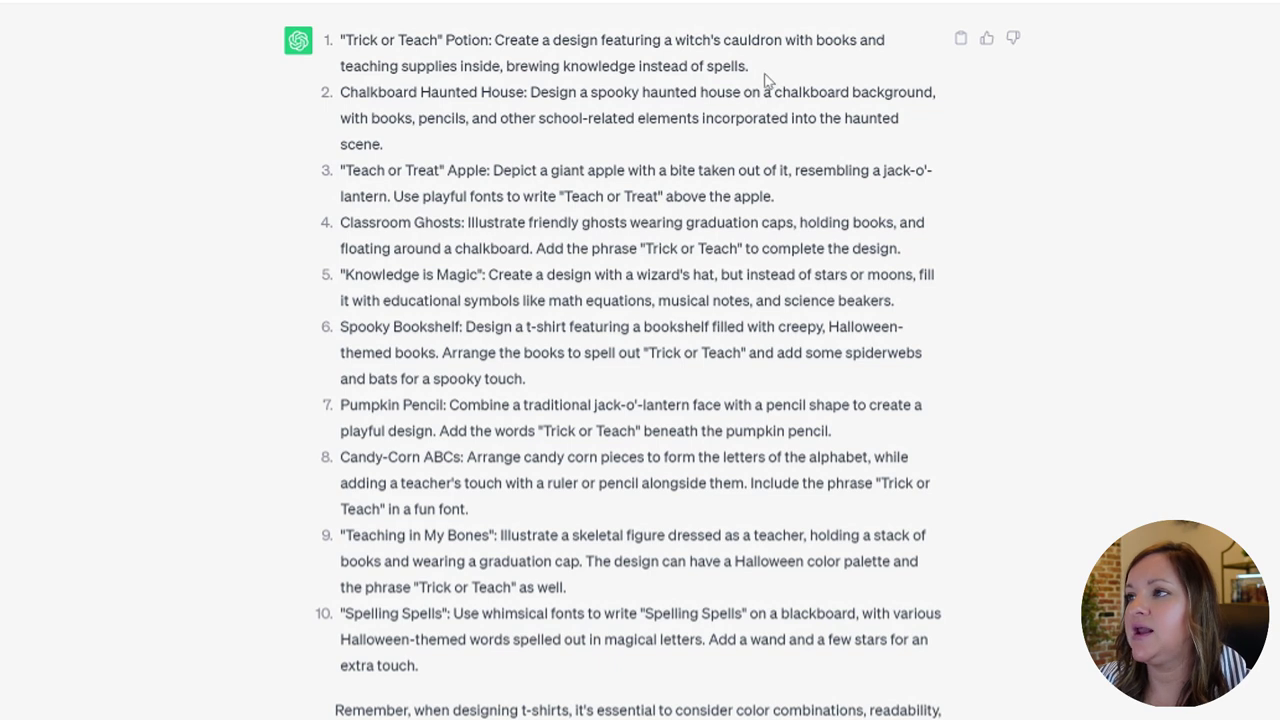
{"action": "left_click_drag", "start_coordinate": [752, 66], "coordinate": [344, 42]}
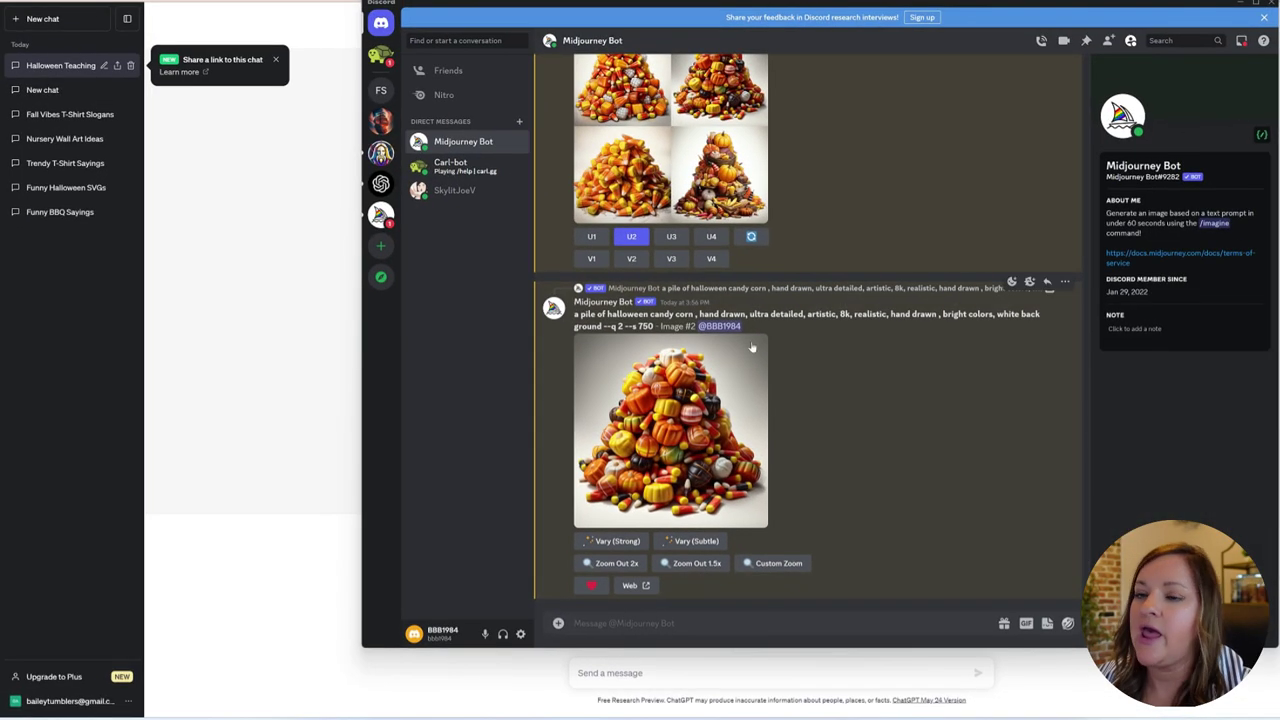
- Scroll back to the upscaled black cauldron image and highlight its prompt wording
{"action": "scroll", "coordinate": [725, 375], "scroll_direction": "up", "scroll_amount": 5}
{"action": "scroll", "coordinate": [727, 375], "scroll_direction": "up", "scroll_amount": 10}
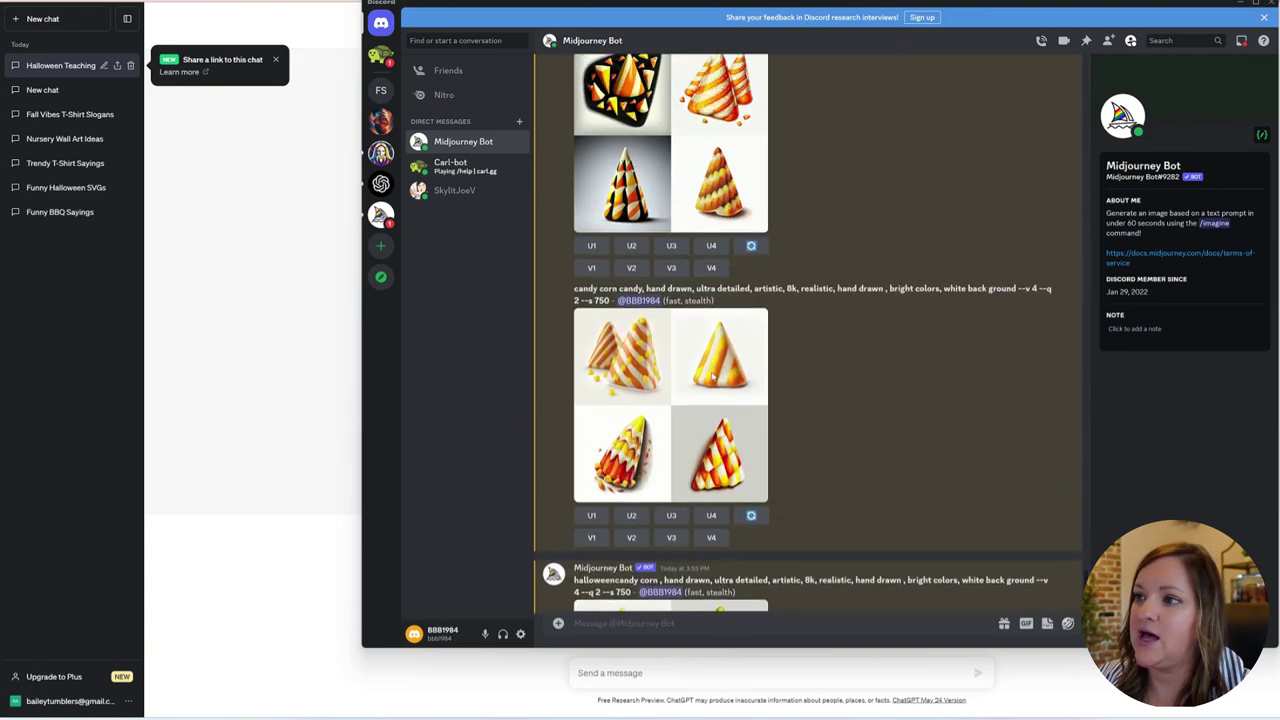
{"action": "scroll", "coordinate": [707, 377], "scroll_direction": "up", "scroll_amount": 15}
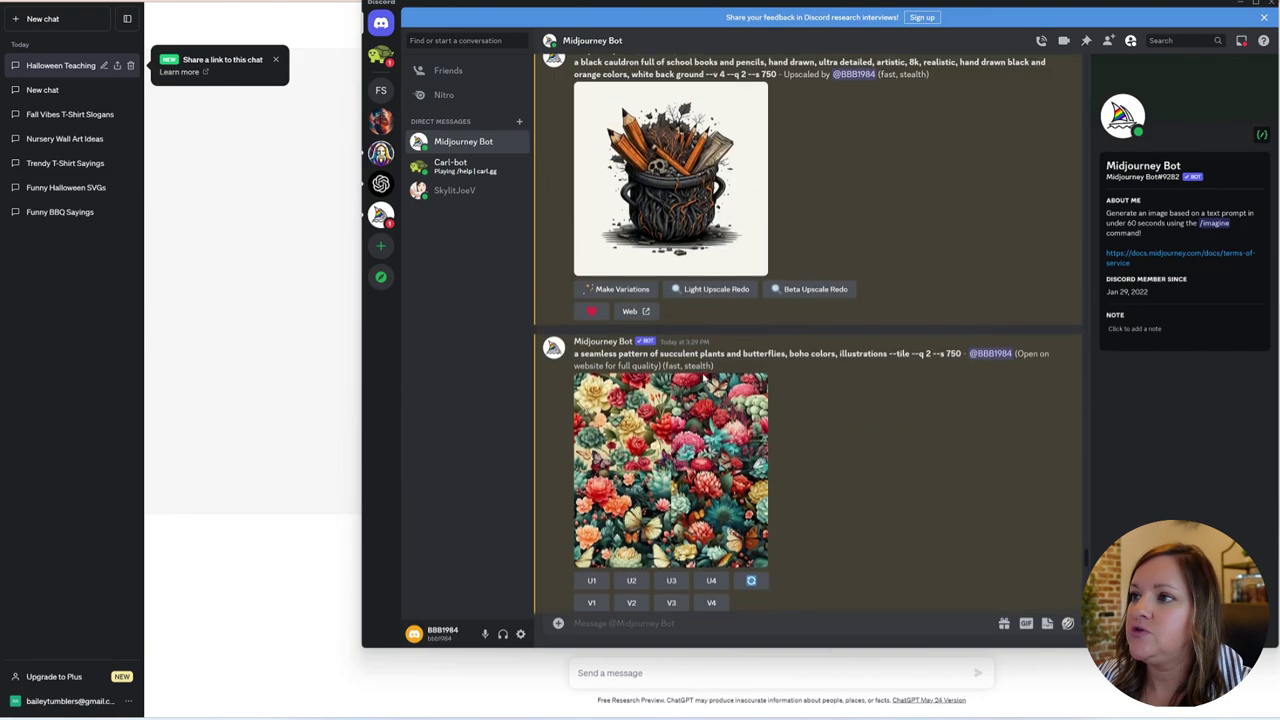
{"action": "scroll", "coordinate": [762, 403], "scroll_direction": "down", "scroll_amount": 5}
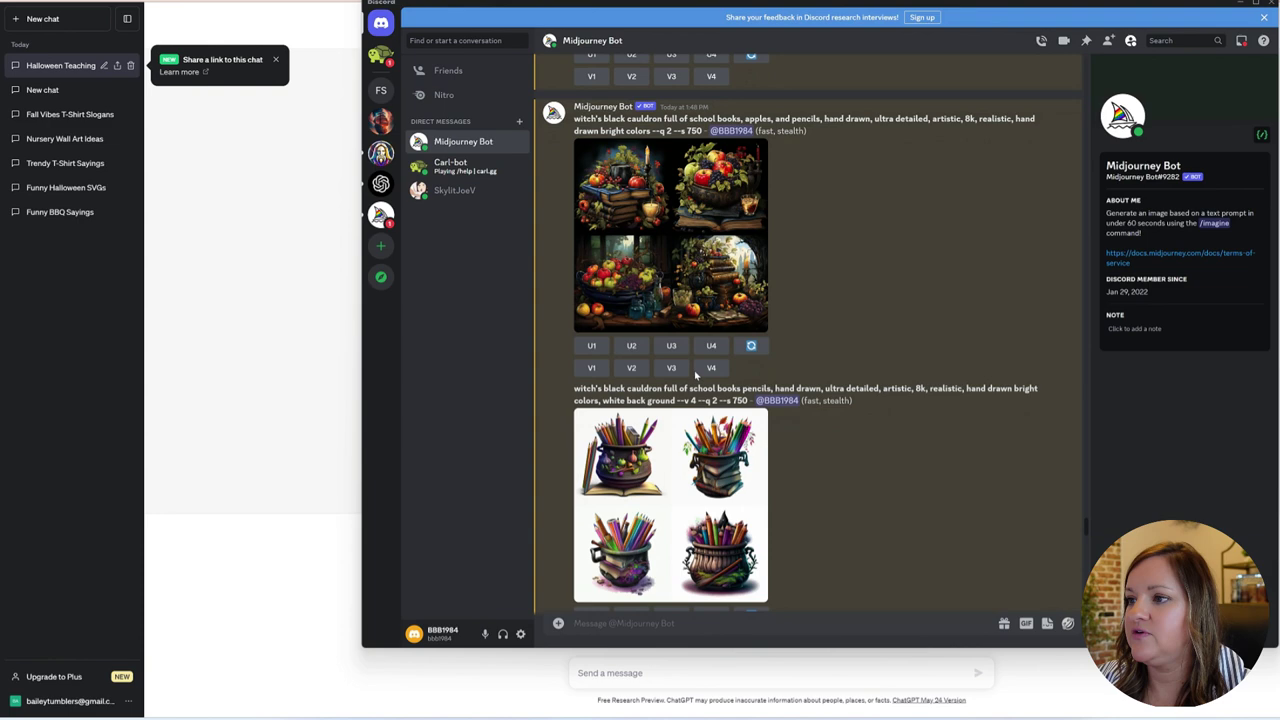
{"action": "scroll", "coordinate": [762, 403], "scroll_direction": "down", "scroll_amount": 4}
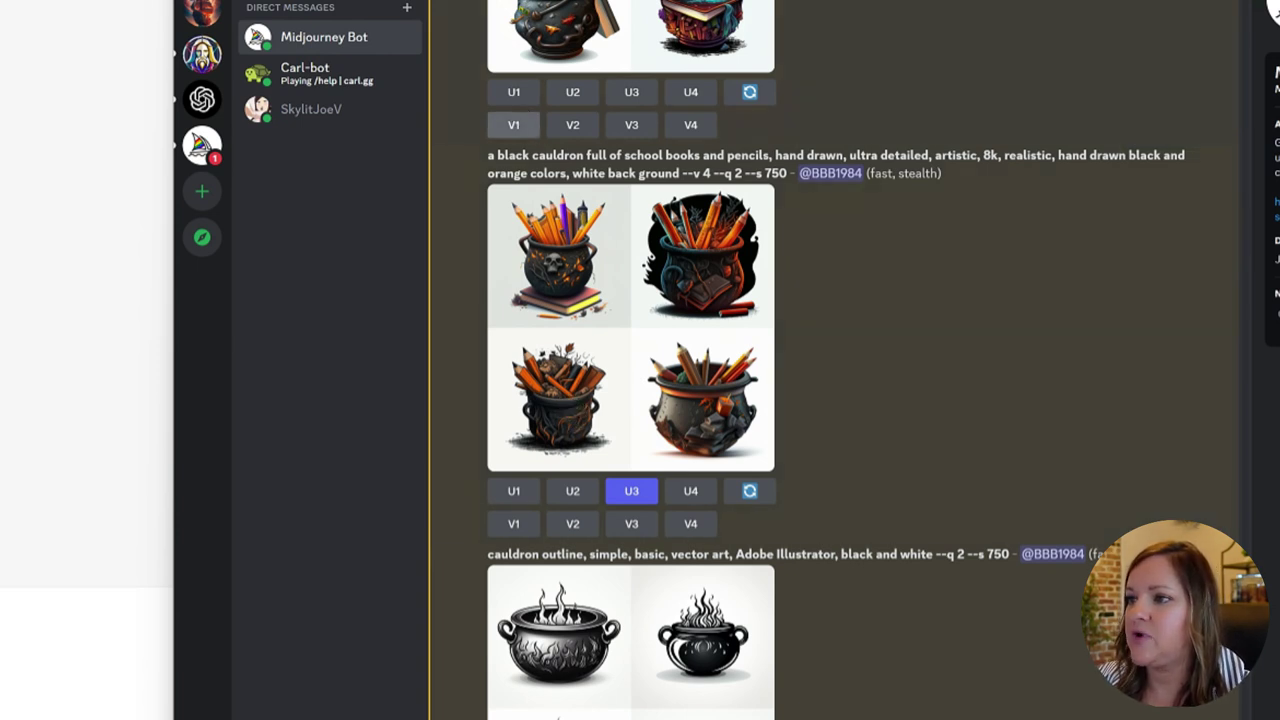
{"action": "left_click_drag", "start_coordinate": [680, 173], "coordinate": [489, 155]}
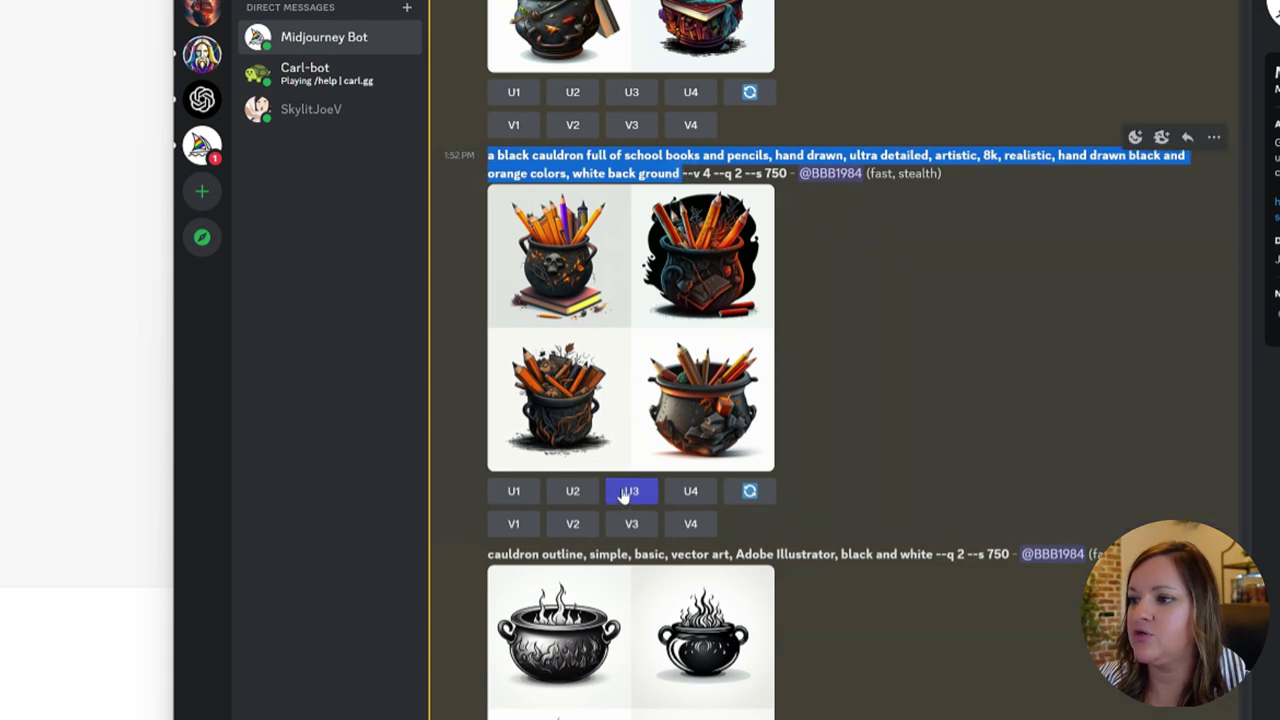
- Save the upscaled cauldron-of-pencils image to the computer
{"action": "left_click_drag", "start_coordinate": [520, 350], "coordinate": [590, 378]}
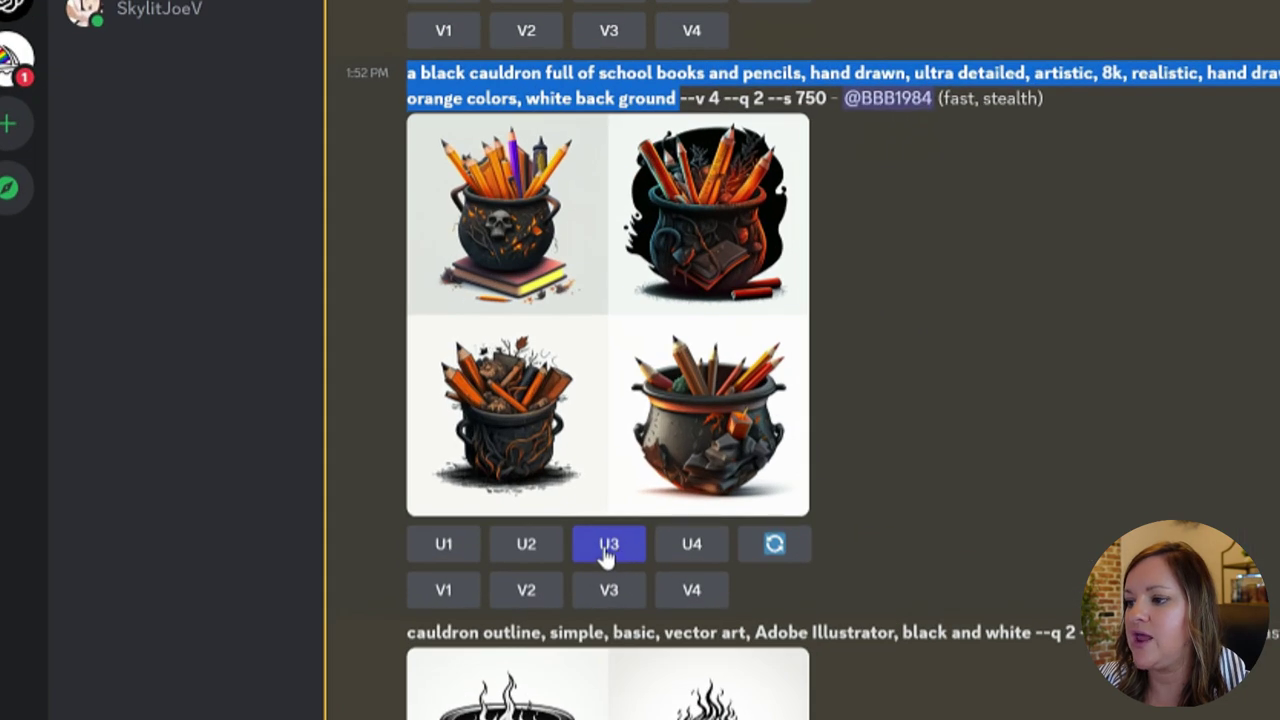
{"action": "scroll", "coordinate": [683, 520], "scroll_direction": "down", "scroll_amount": 5}
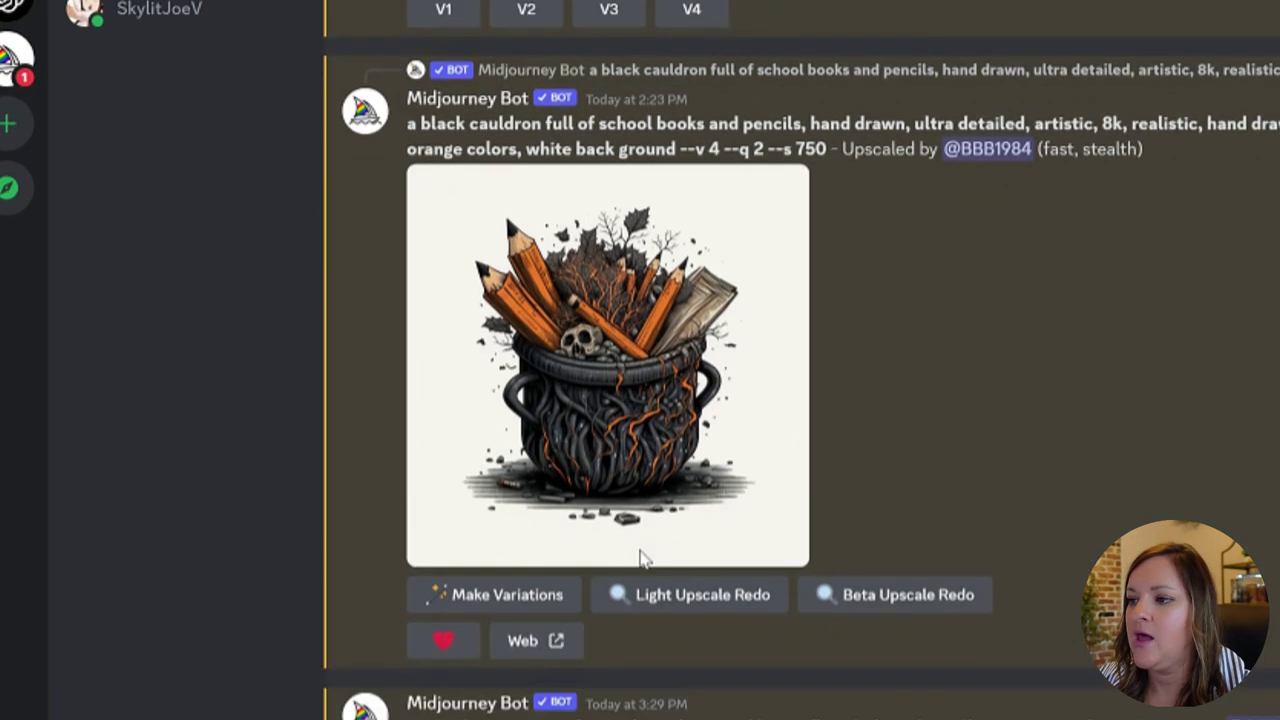
{"action": "right_click", "coordinate": [587, 292]}
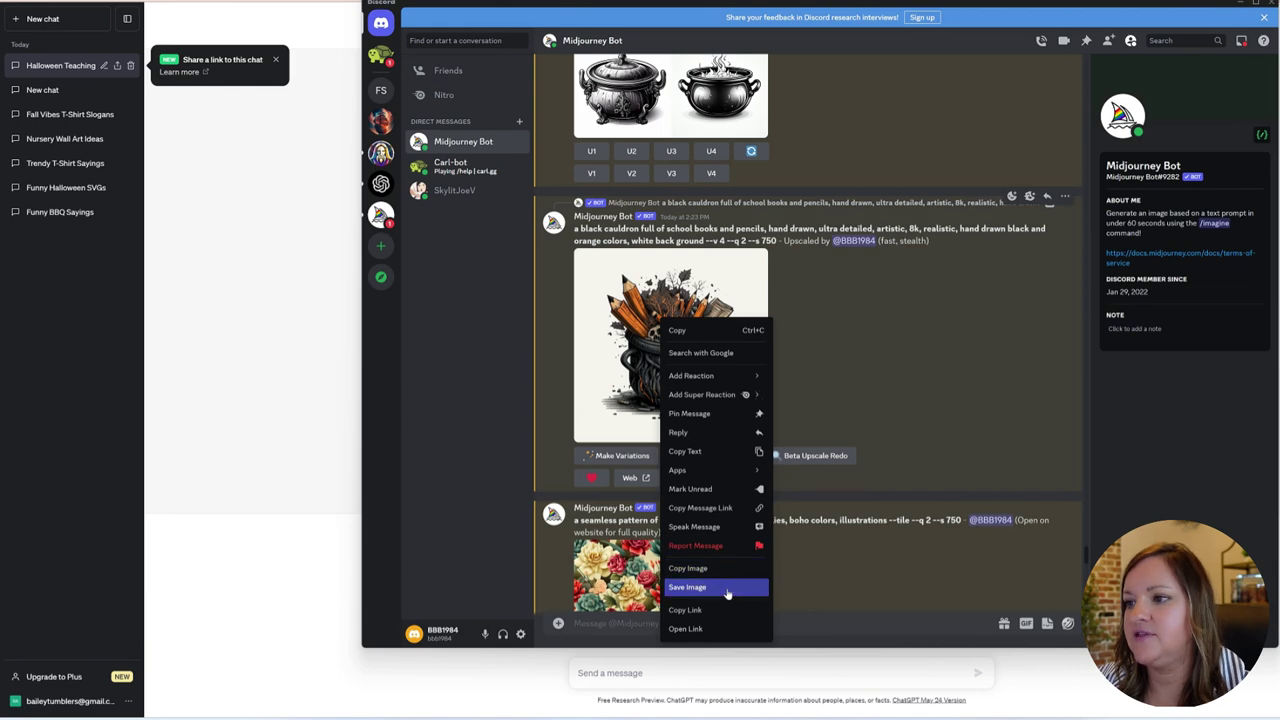
{"action": "left_click", "coordinate": [729, 588]}
{"action": "left_click", "coordinate": [574, 328]}
{"action": "left_click", "coordinate": [827, 715]}
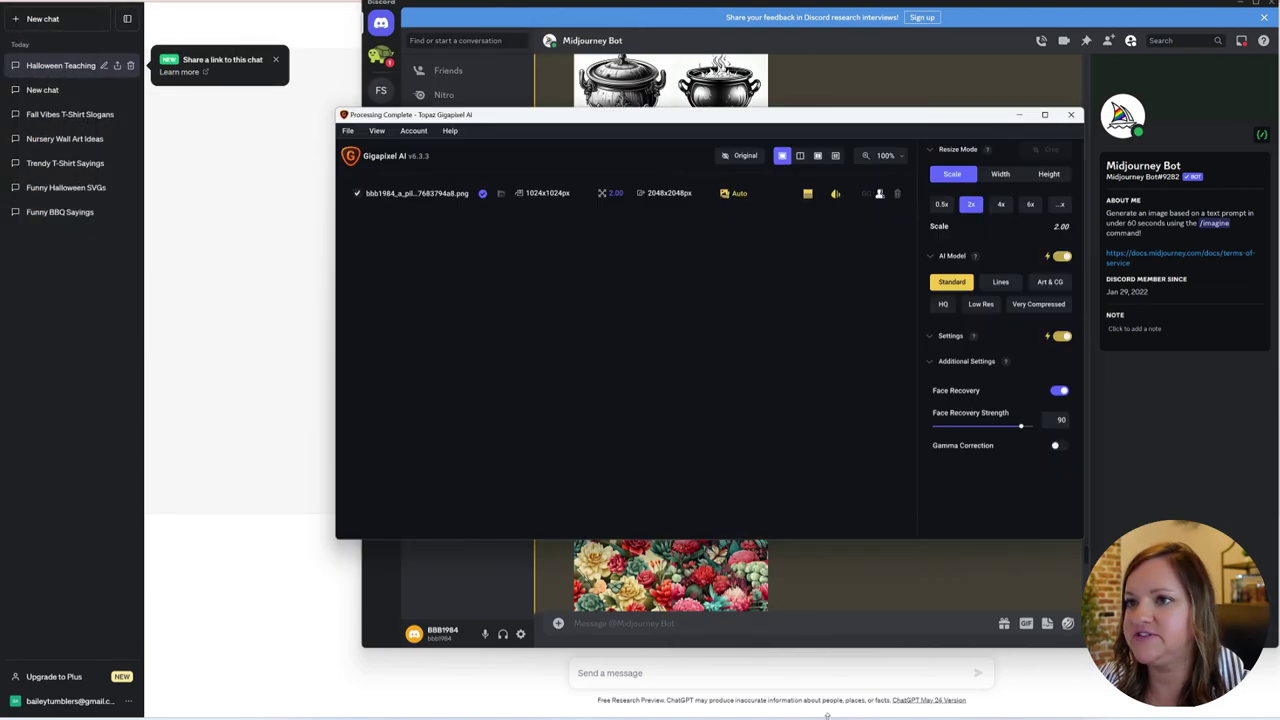
- Swap the candy corn image for the cauldron file and save a 2x, 2048x2048px upscaled copy
{"action": "left_click", "coordinate": [347, 130]}
{"action": "left_click", "coordinate": [374, 206]}
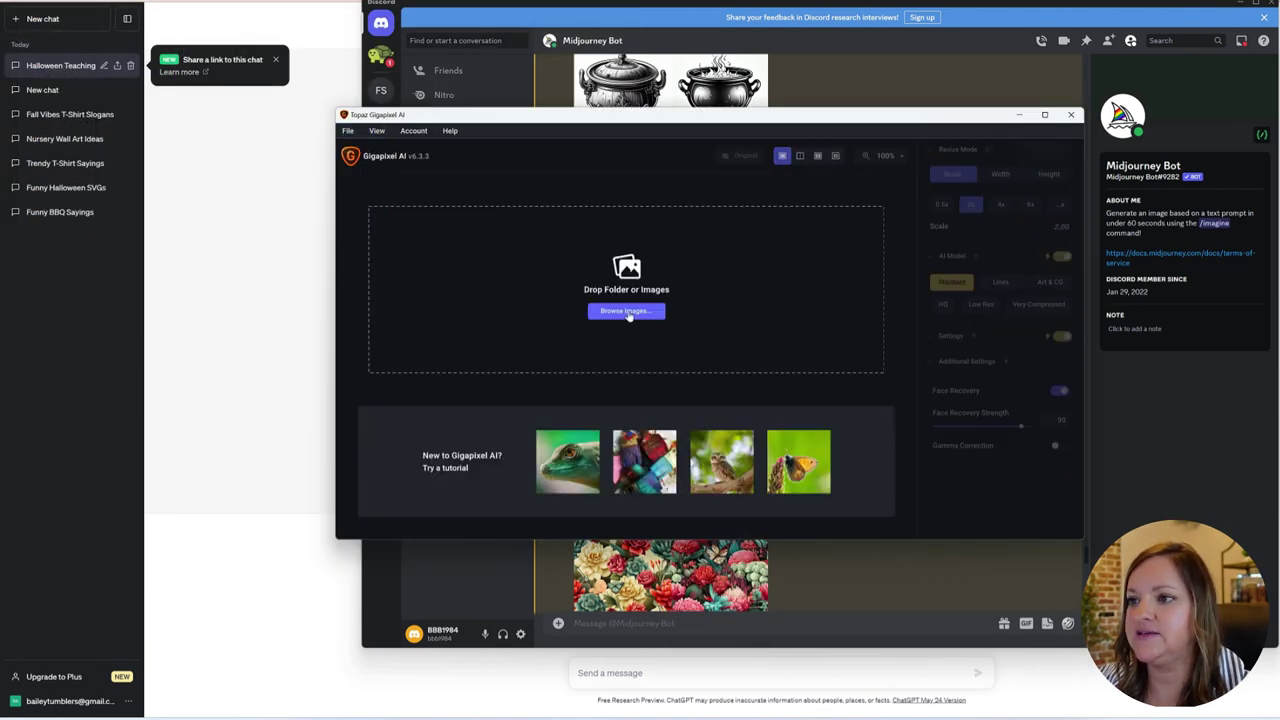
{"action": "left_click", "coordinate": [628, 312]}
{"action": "double_click", "coordinate": [484, 250]}
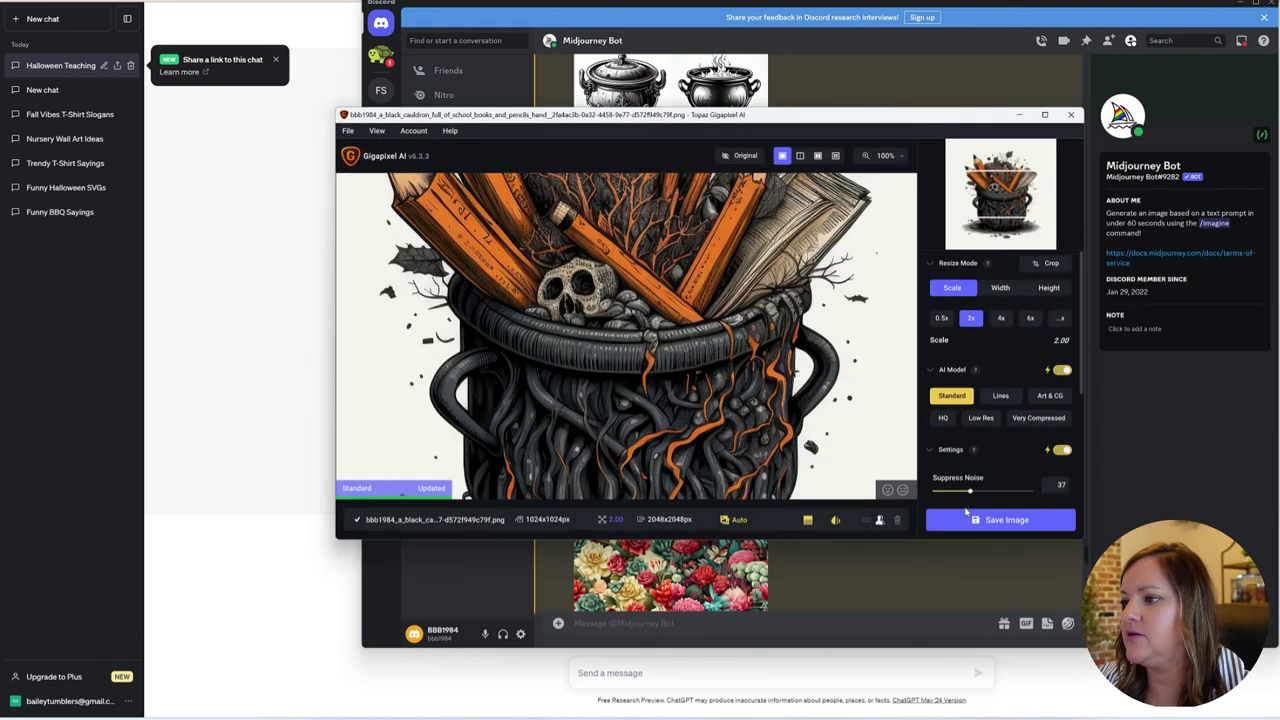
{"action": "left_click", "coordinate": [967, 520]}
{"action": "left_click", "coordinate": [770, 418]}
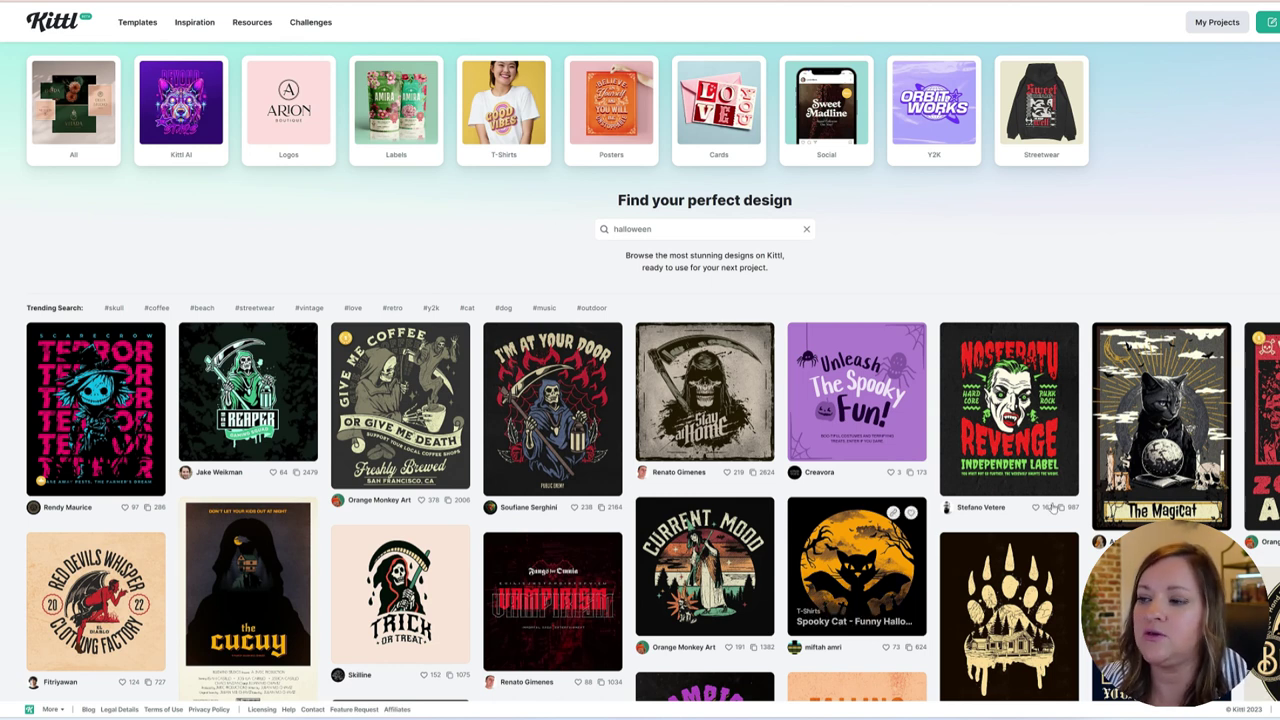
- Browse the halloween template results and open the Stay Spooky Forever pumpkin design
{"action": "scroll", "coordinate": [789, 591], "scroll_direction": "down", "scroll_amount": 5}
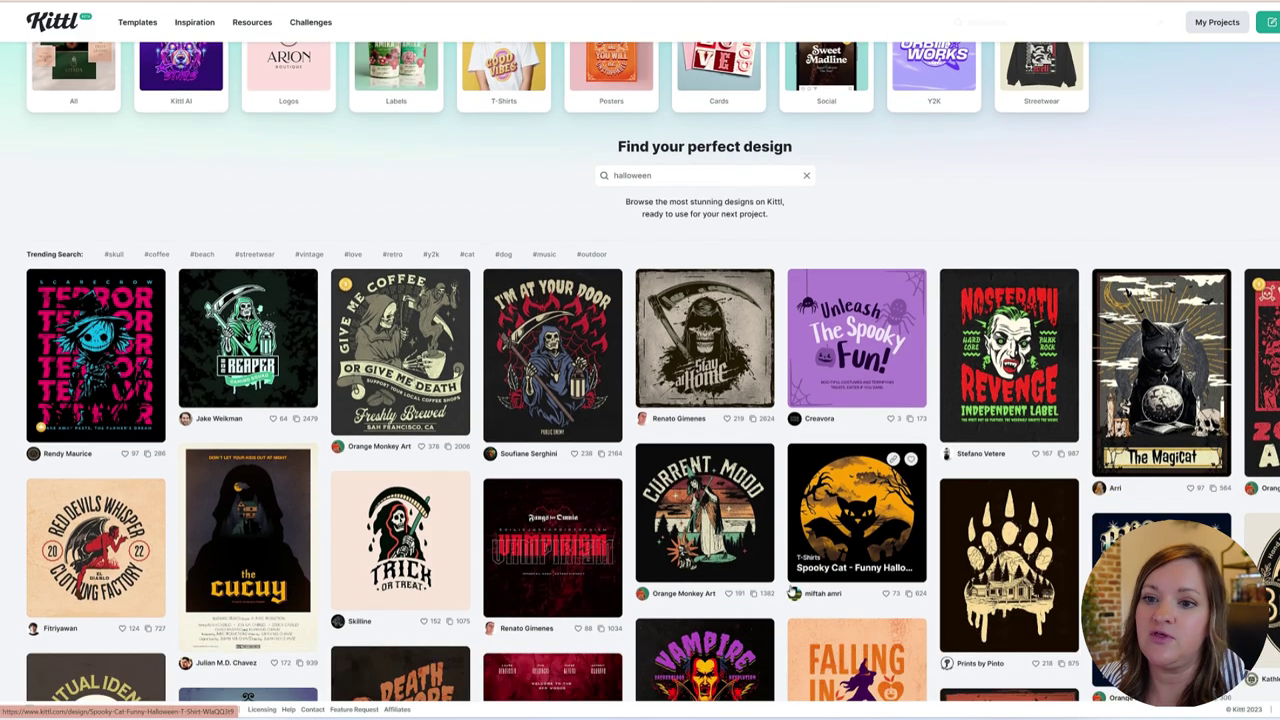
{"action": "scroll", "coordinate": [790, 591], "scroll_direction": "down", "scroll_amount": 1}
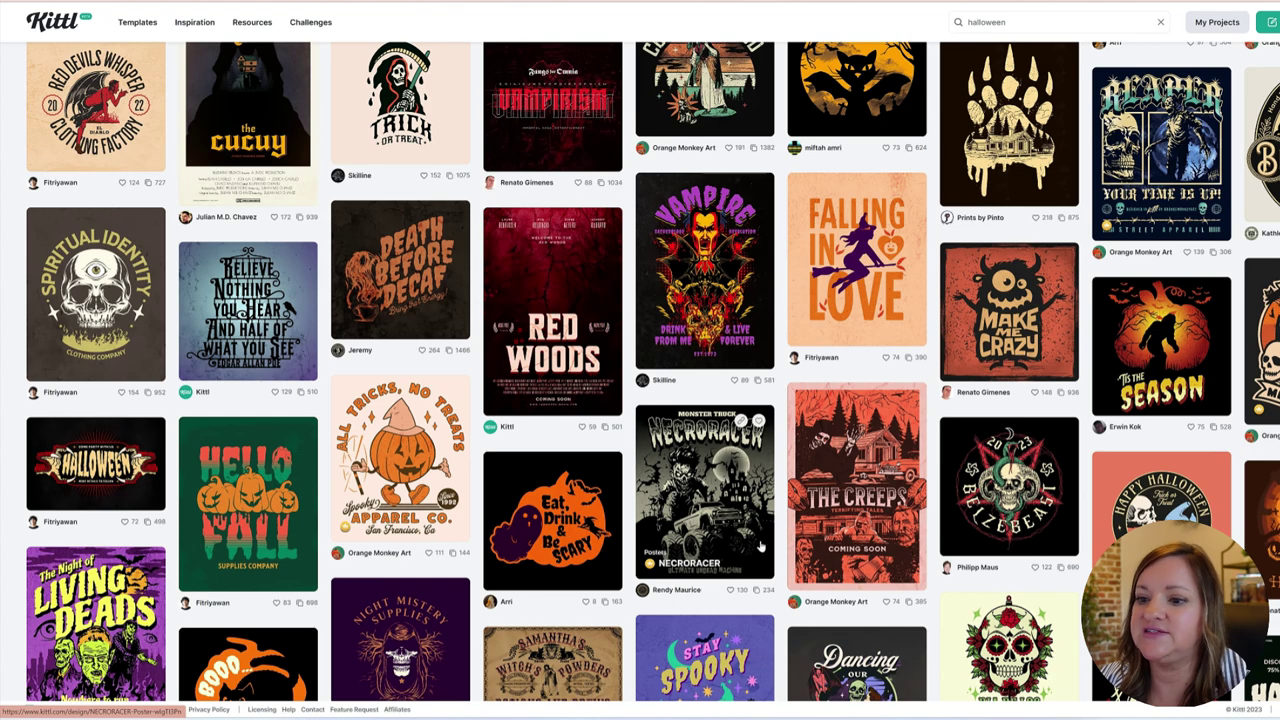
{"action": "scroll", "coordinate": [760, 545], "scroll_direction": "down", "scroll_amount": 2}
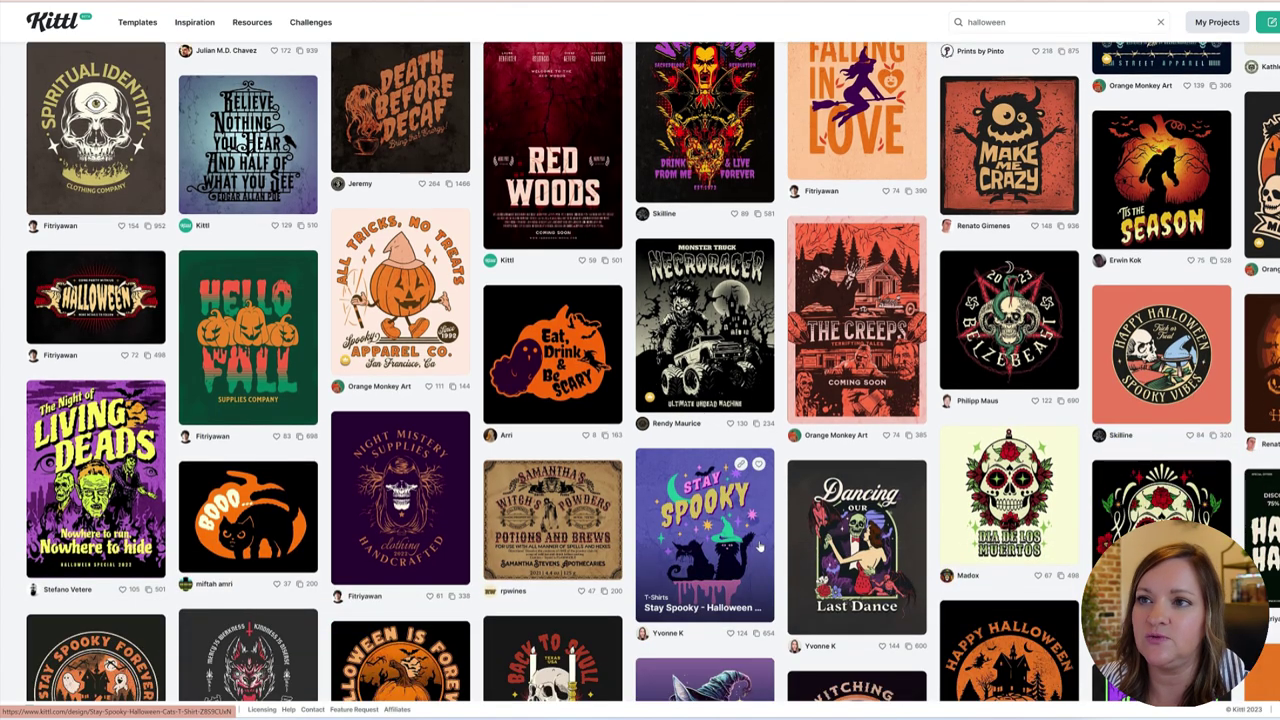
{"action": "scroll", "coordinate": [758, 545], "scroll_direction": "down", "scroll_amount": 4}
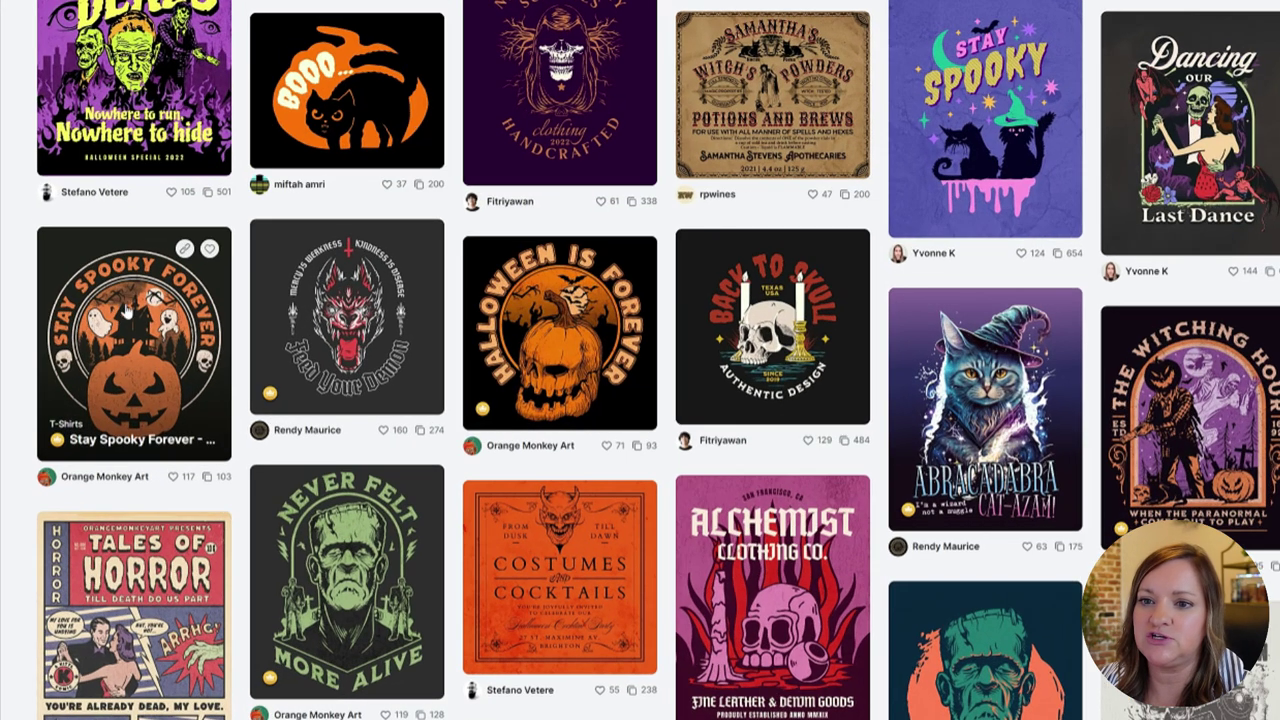
{"action": "left_click", "coordinate": [120, 338]}
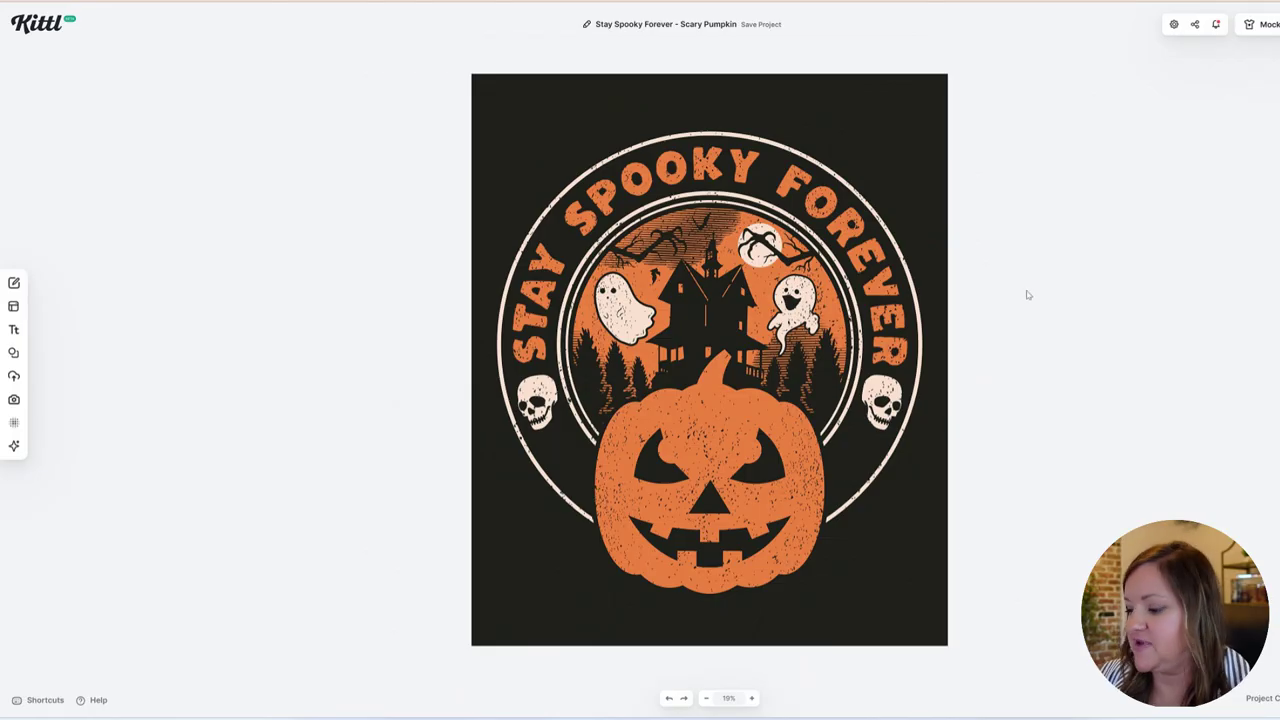
- Replace the jack-o'-lantern with the uploaded cauldron image, enlarged and moved over the lower circle
{"action": "left_click", "coordinate": [716, 427]}
{"action": "key", "text": "Delete"}
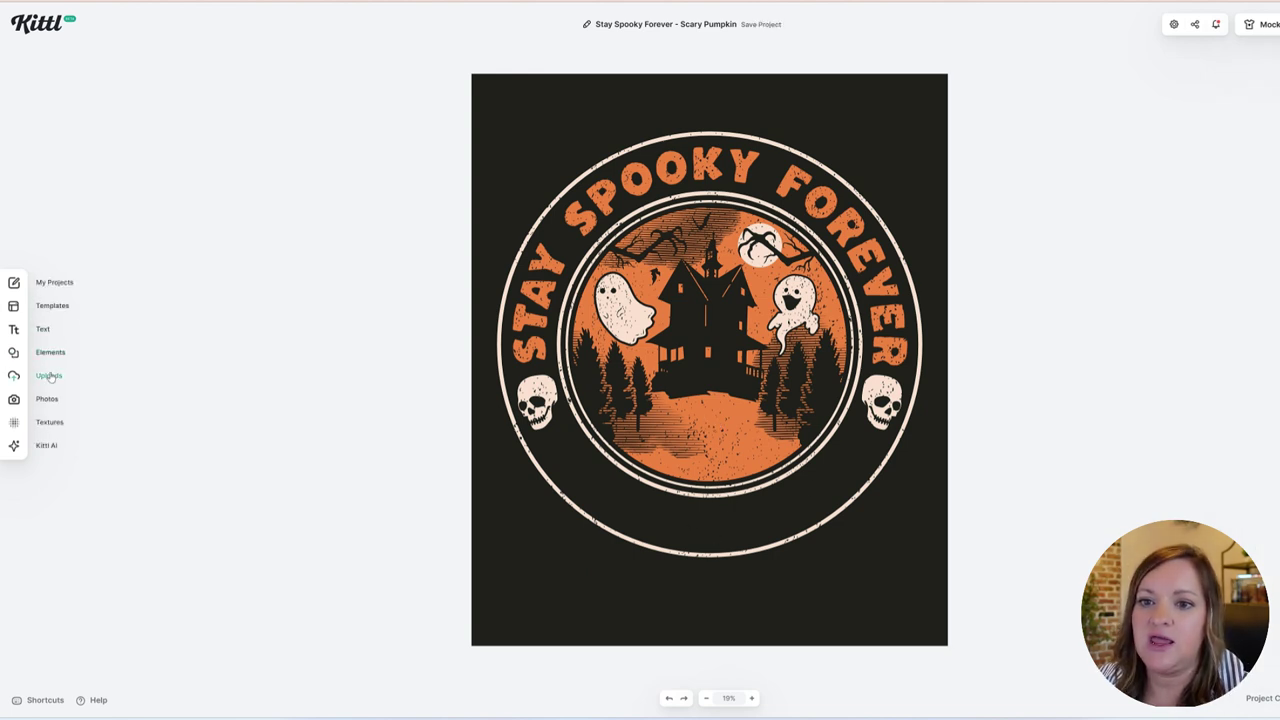
{"action": "left_click", "coordinate": [46, 375]}
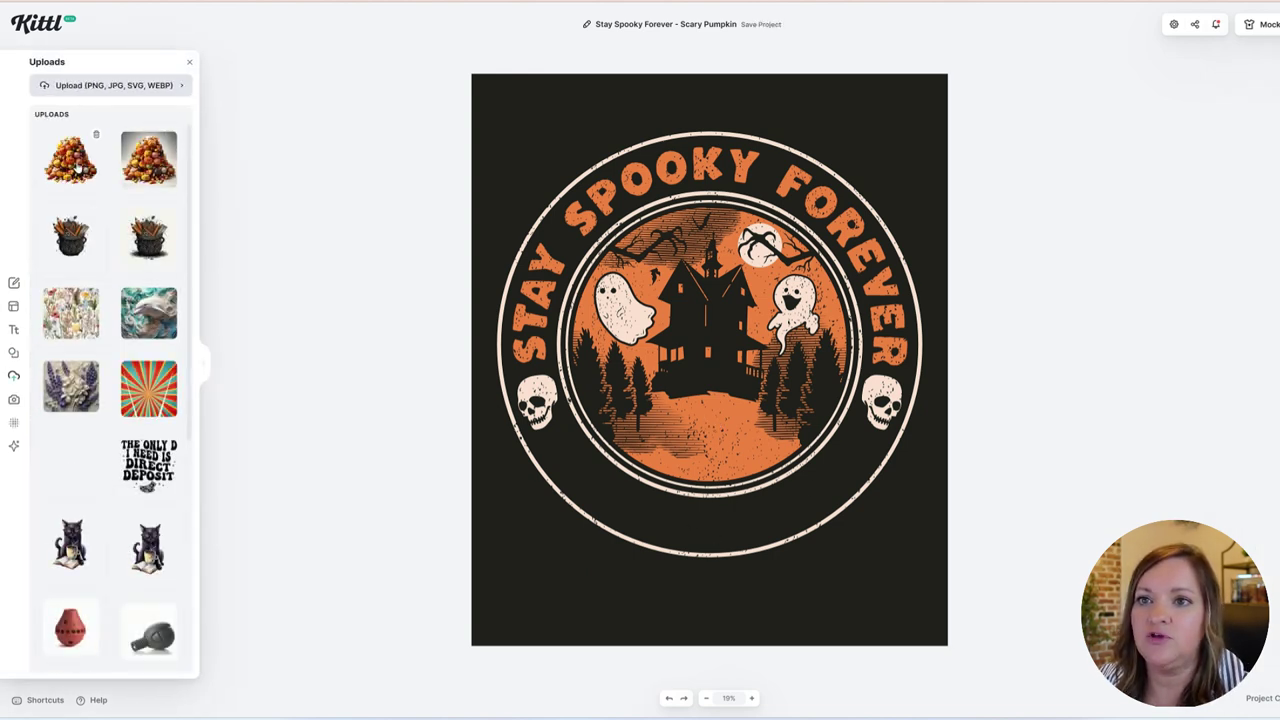
{"action": "left_click", "coordinate": [72, 236]}
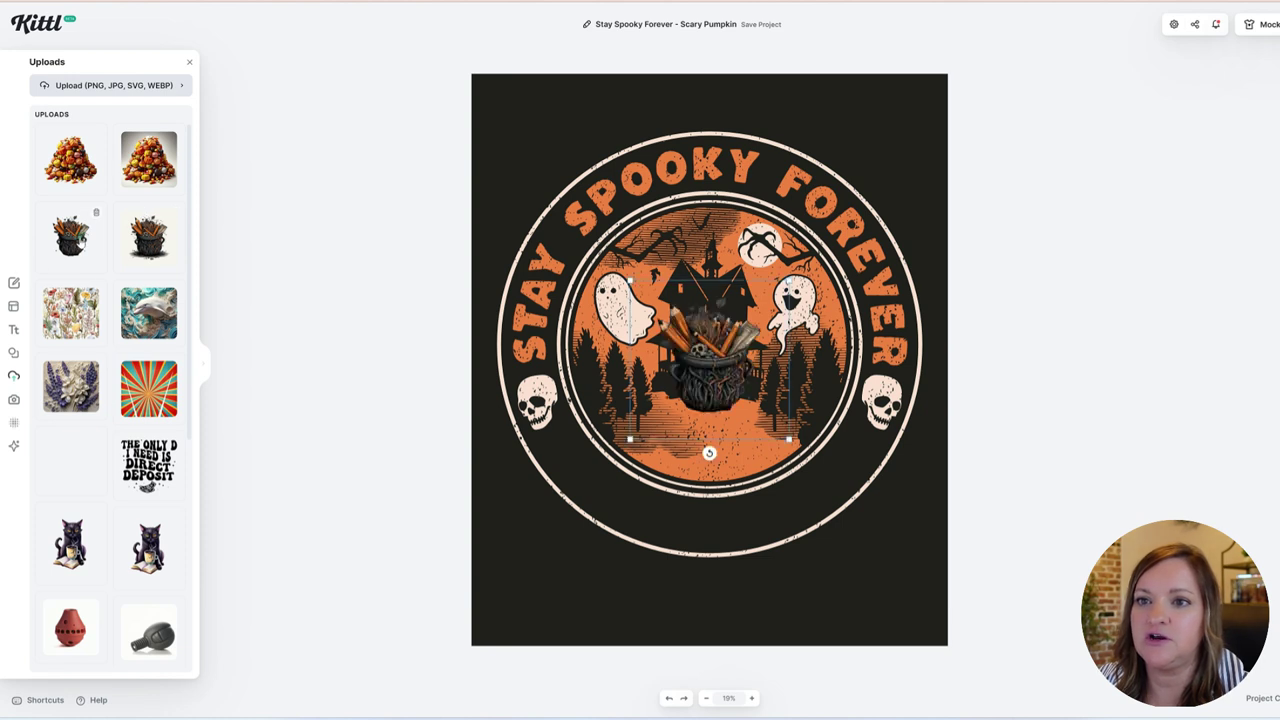
{"action": "left_click_drag", "start_coordinate": [789, 439], "coordinate": [929, 586]}
{"action": "left_click_drag", "start_coordinate": [809, 479], "coordinate": [734, 501]}
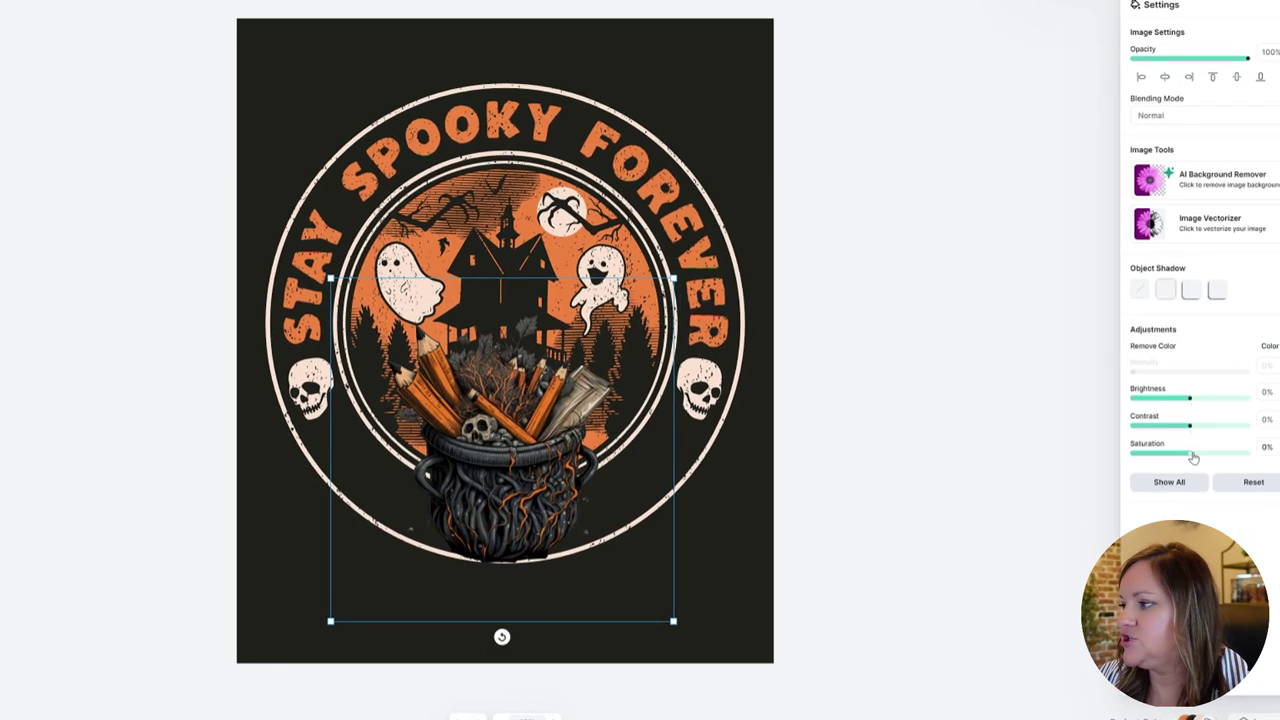
- Raise the cauldron's saturation to 27% and brighten it
{"action": "left_click_drag", "start_coordinate": [1279, 460], "coordinate": [1279, 462]}
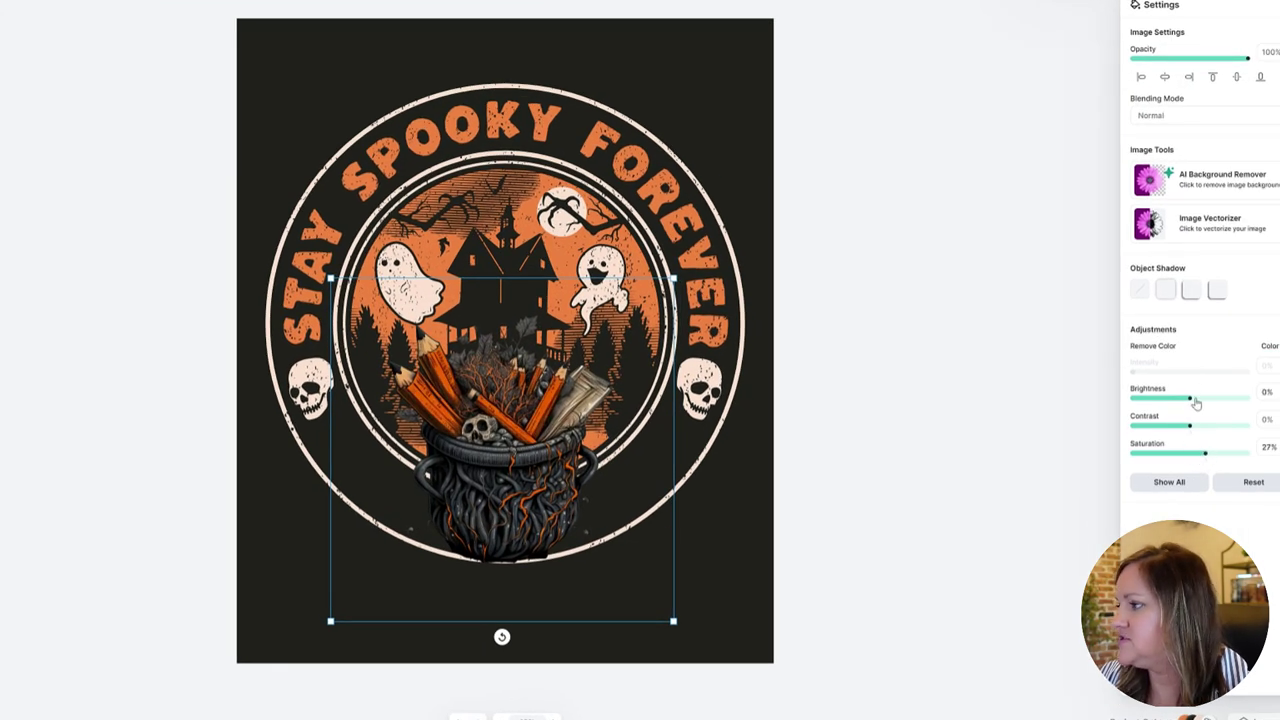
{"action": "left_click_drag", "start_coordinate": [1196, 402], "coordinate": [1193, 399]}
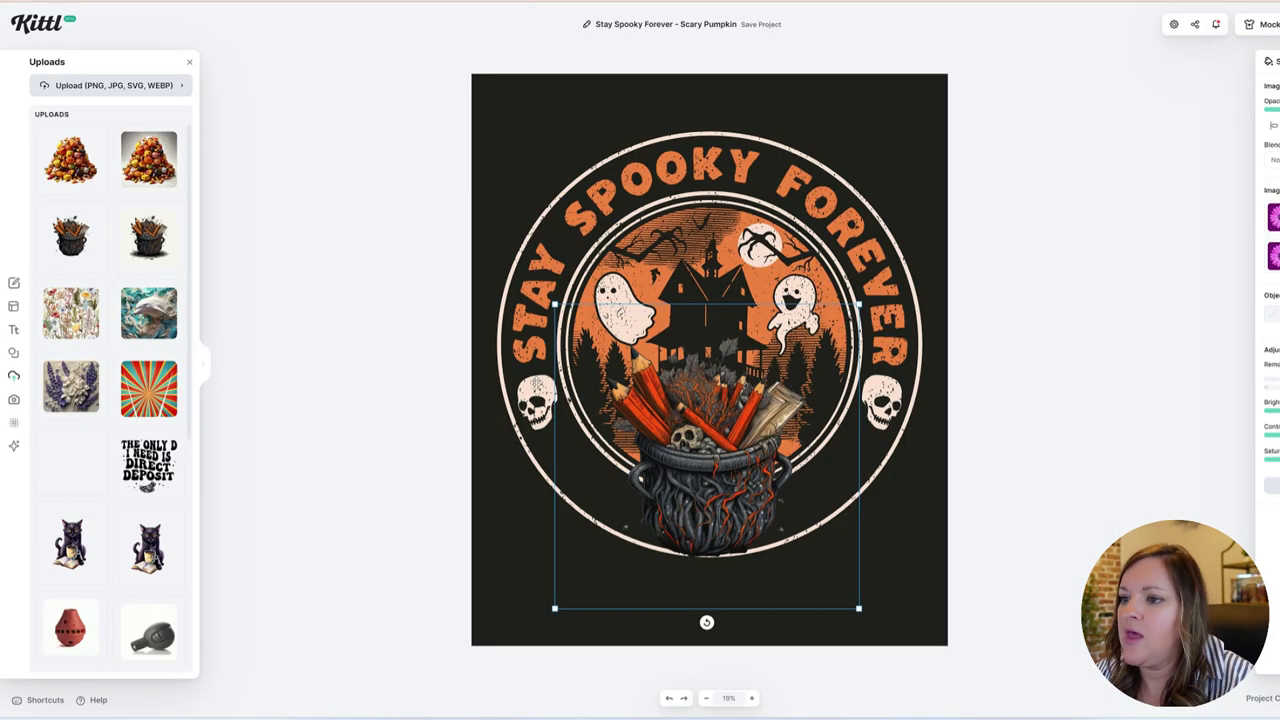
{"action": "left_click", "coordinate": [515, 387]}
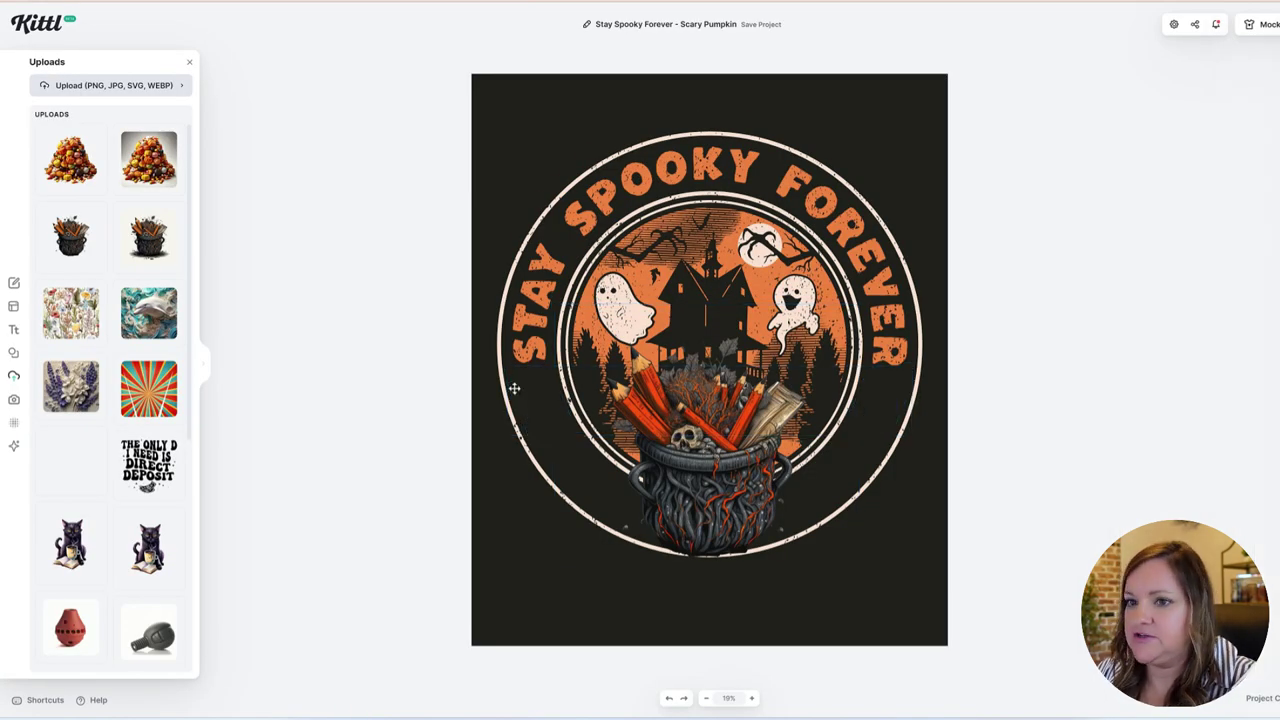
- Add a small, slightly tilted jack-o'-lantern element and duplicate it for the other side
{"action": "left_click", "coordinate": [14, 354]}
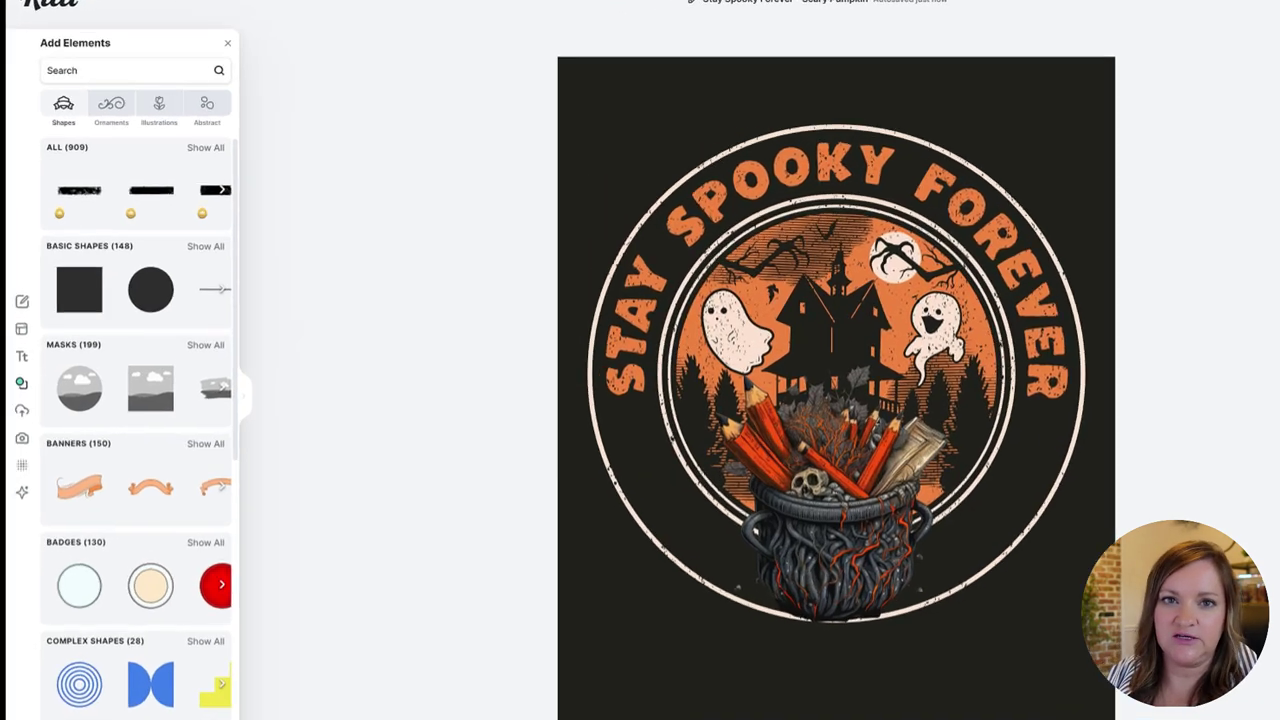
{"action": "type", "text": "p"}
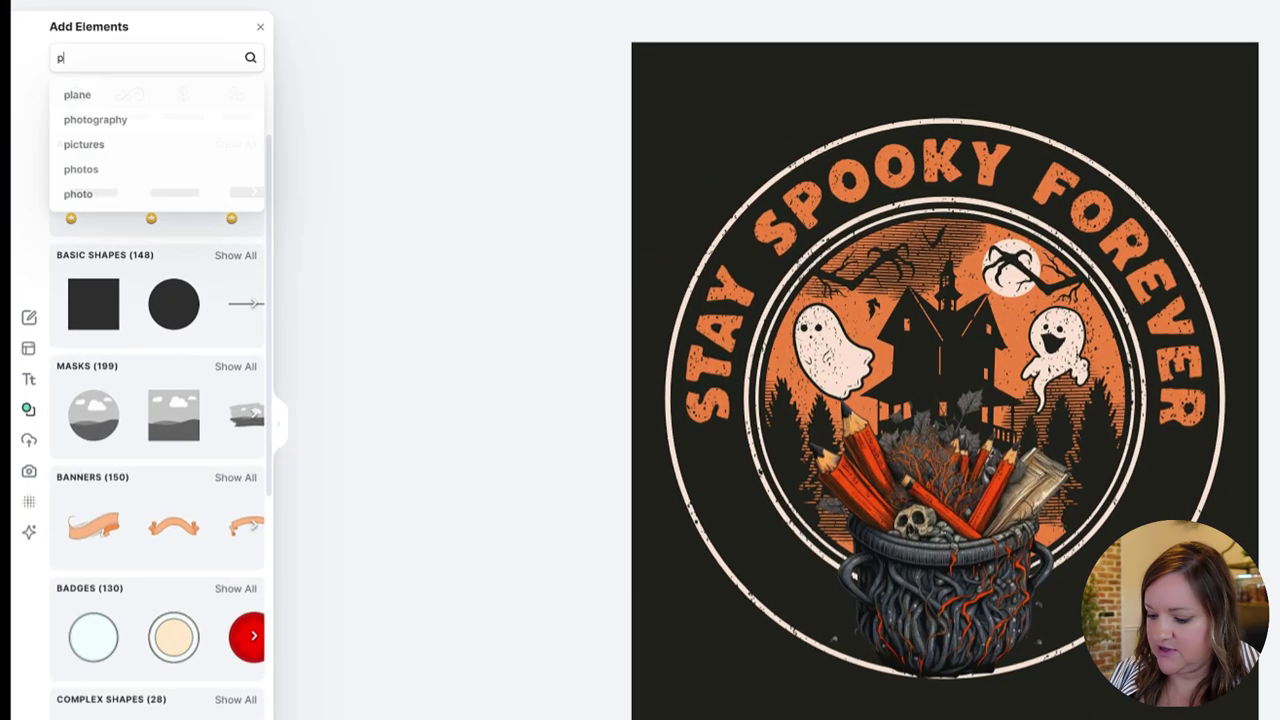
{"action": "type", "text": "umpkin"}
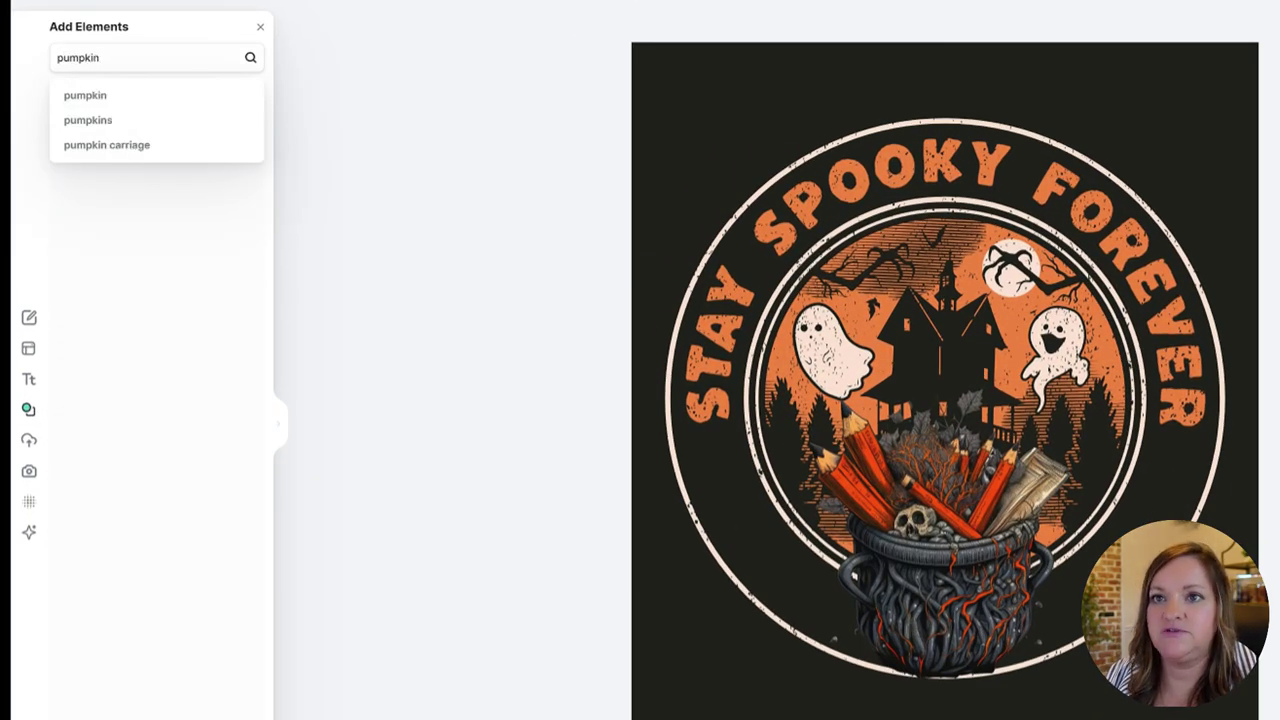
{"action": "key", "text": "Return"}
{"action": "scroll", "coordinate": [108, 515], "scroll_direction": "down", "scroll_amount": 5}
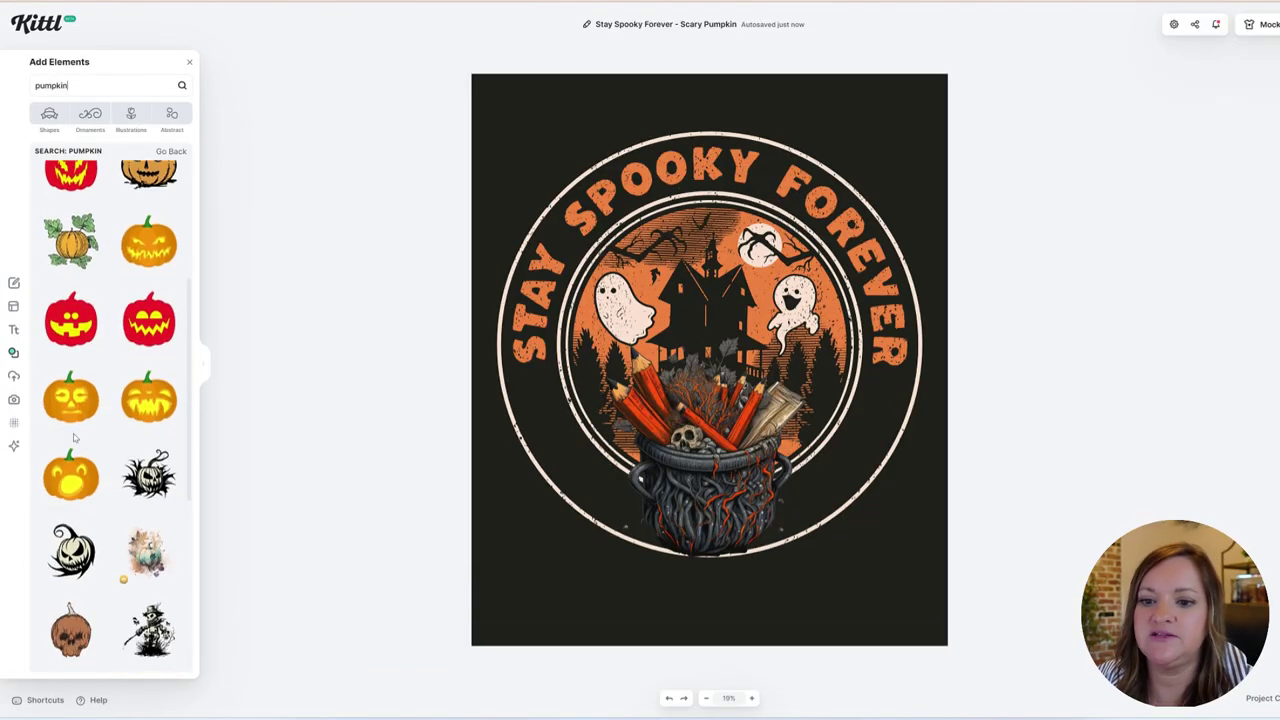
{"action": "scroll", "coordinate": [73, 437], "scroll_direction": "down", "scroll_amount": 10}
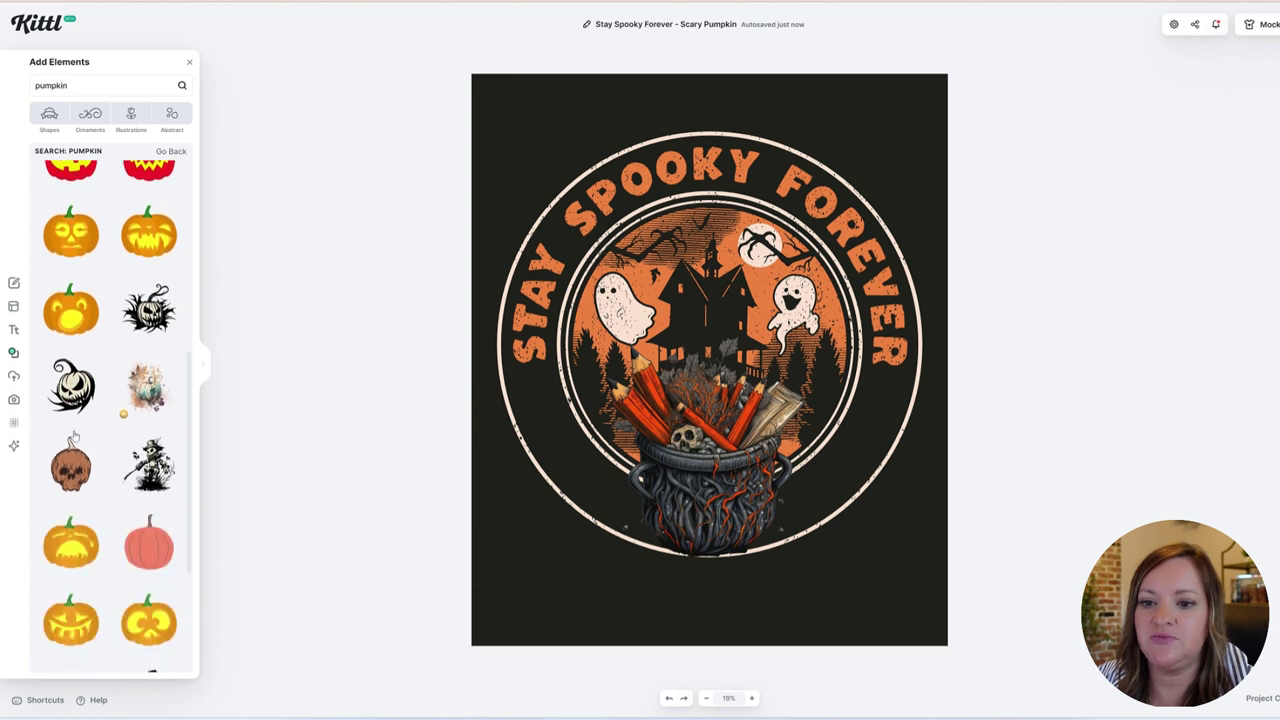
{"action": "left_click_drag", "start_coordinate": [71, 400], "coordinate": [620, 408]}
{"action": "left_click_drag", "start_coordinate": [691, 327], "coordinate": [565, 437]}
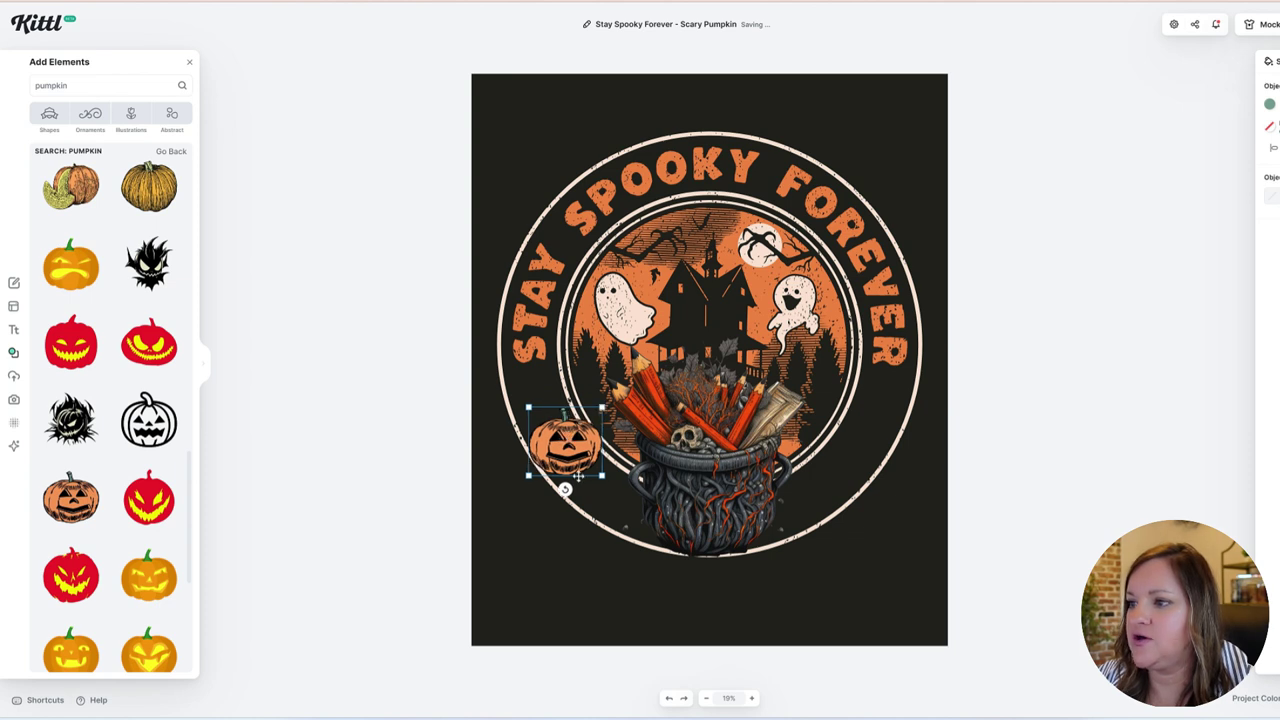
{"action": "left_click_drag", "start_coordinate": [564, 490], "coordinate": [868, 433]}
{"action": "key", "text": "ctrl+c"}
{"action": "key", "text": "ctrl+v"}
- Change the curved STAY SPOOKY FOREVER title to 'TRICK OR TEACH'
{"action": "double_click", "coordinate": [652, 117]}
{"action": "type", "text": "TRICK OR TEACH"}
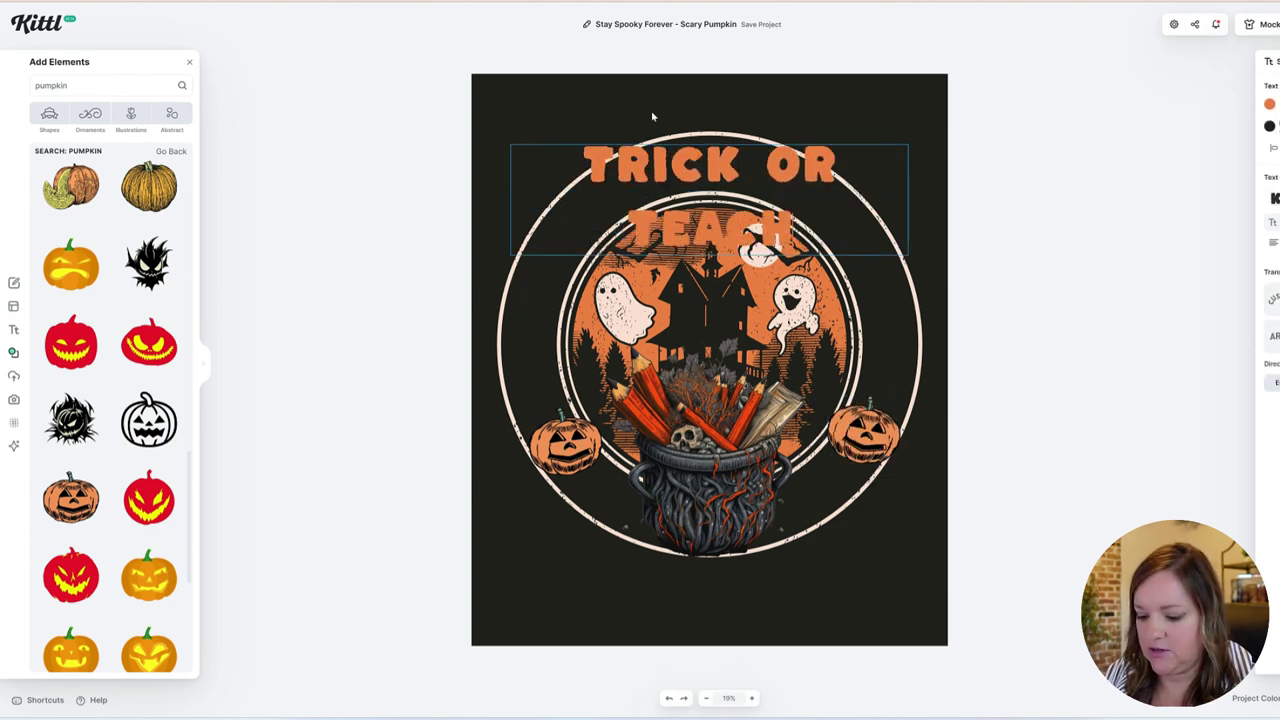
{"action": "key", "text": "Escape"}
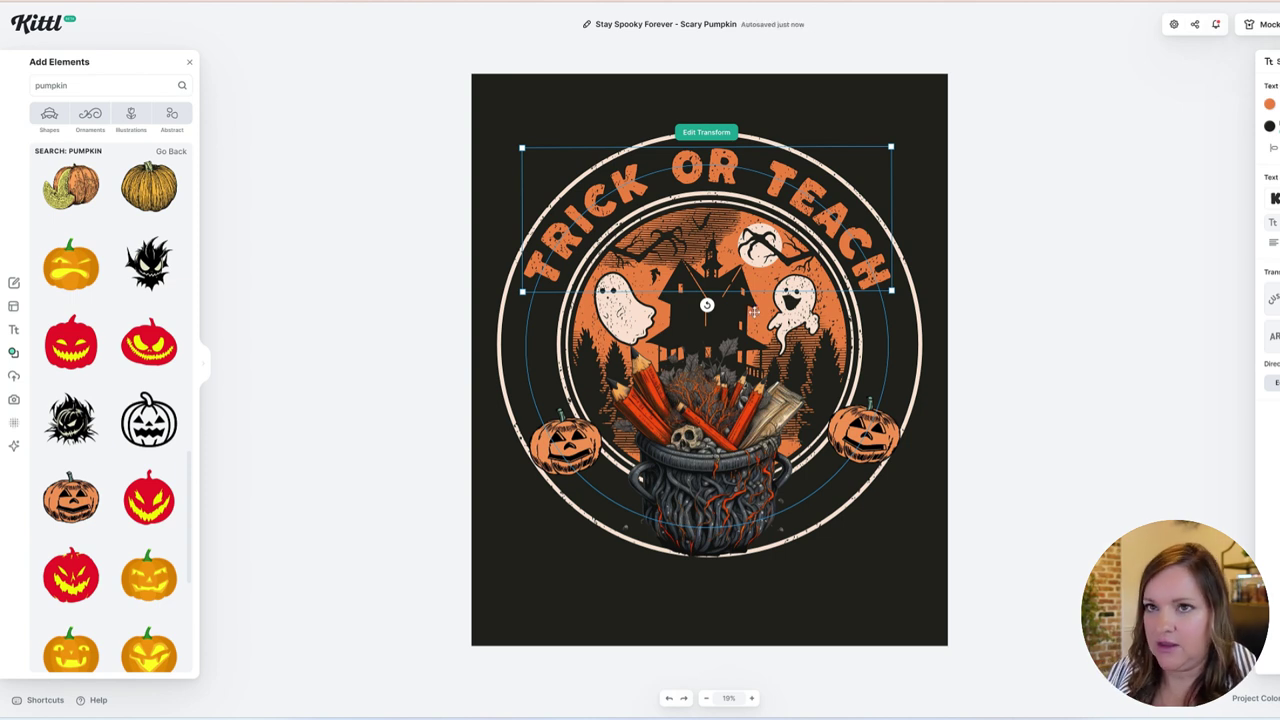
- Search the elements for 'apple' and add the sliced apple illustration
{"action": "left_click_drag", "start_coordinate": [86, 84], "coordinate": [31, 87]}
{"action": "type", "text": "apple"}
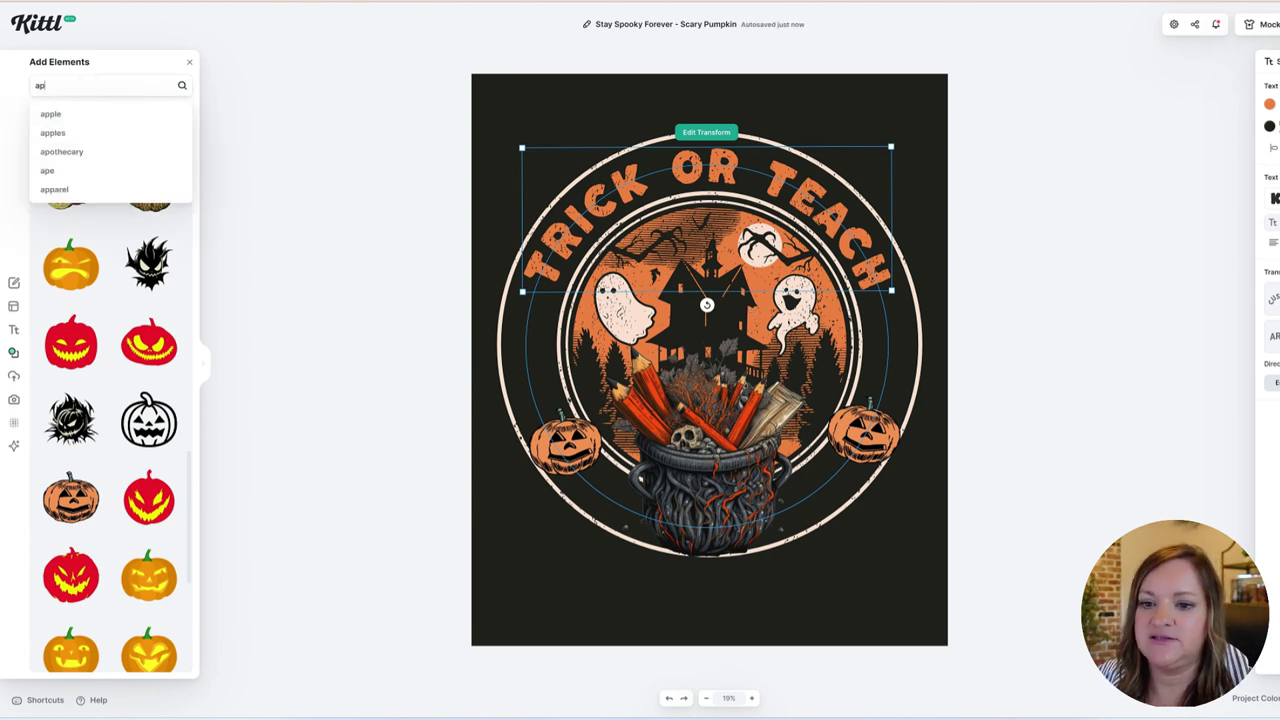
{"action": "key", "text": "Return"}
{"action": "scroll", "coordinate": [85, 432], "scroll_direction": "down", "scroll_amount": 10}
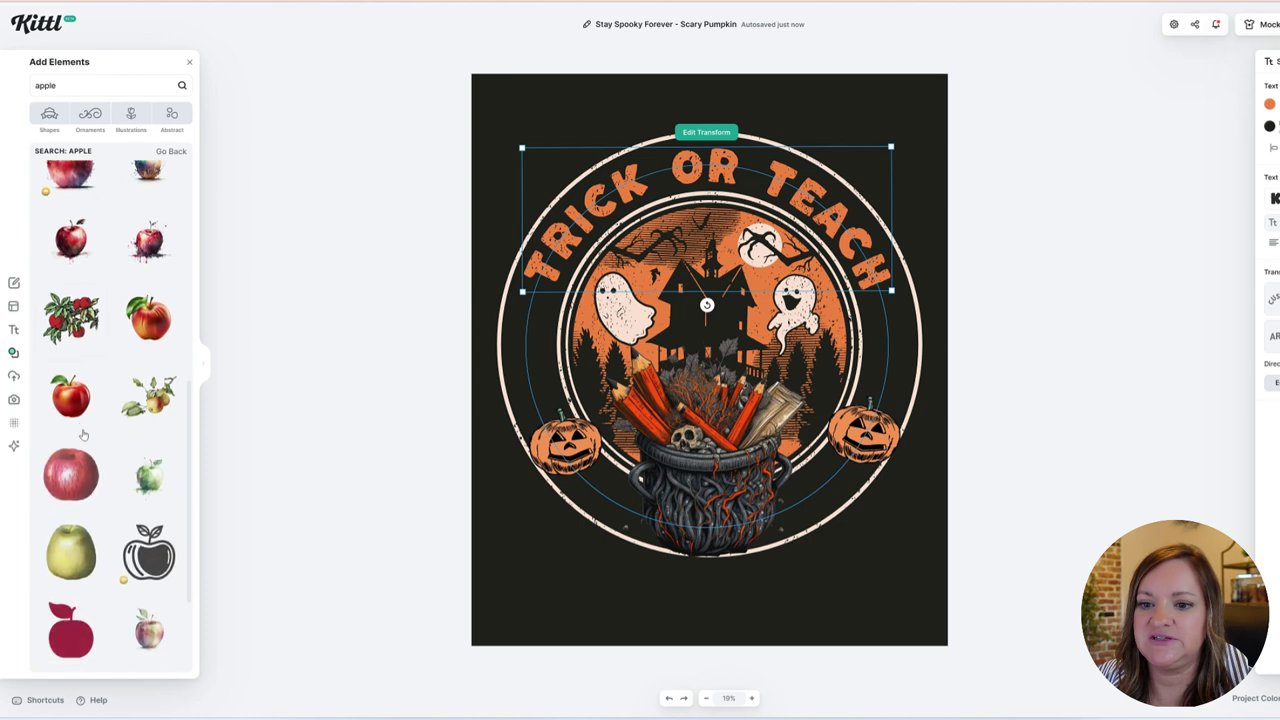
{"action": "scroll", "coordinate": [85, 432], "scroll_direction": "down", "scroll_amount": 2}
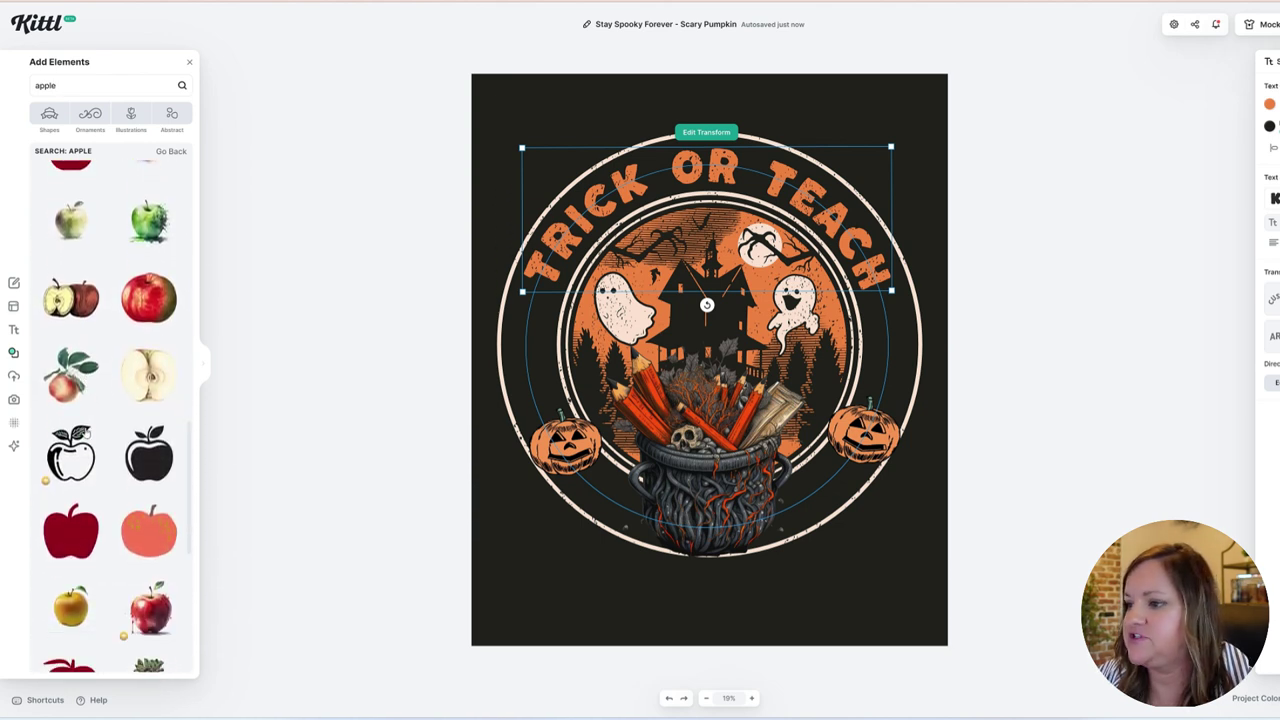
{"action": "left_click", "coordinate": [87, 309]}
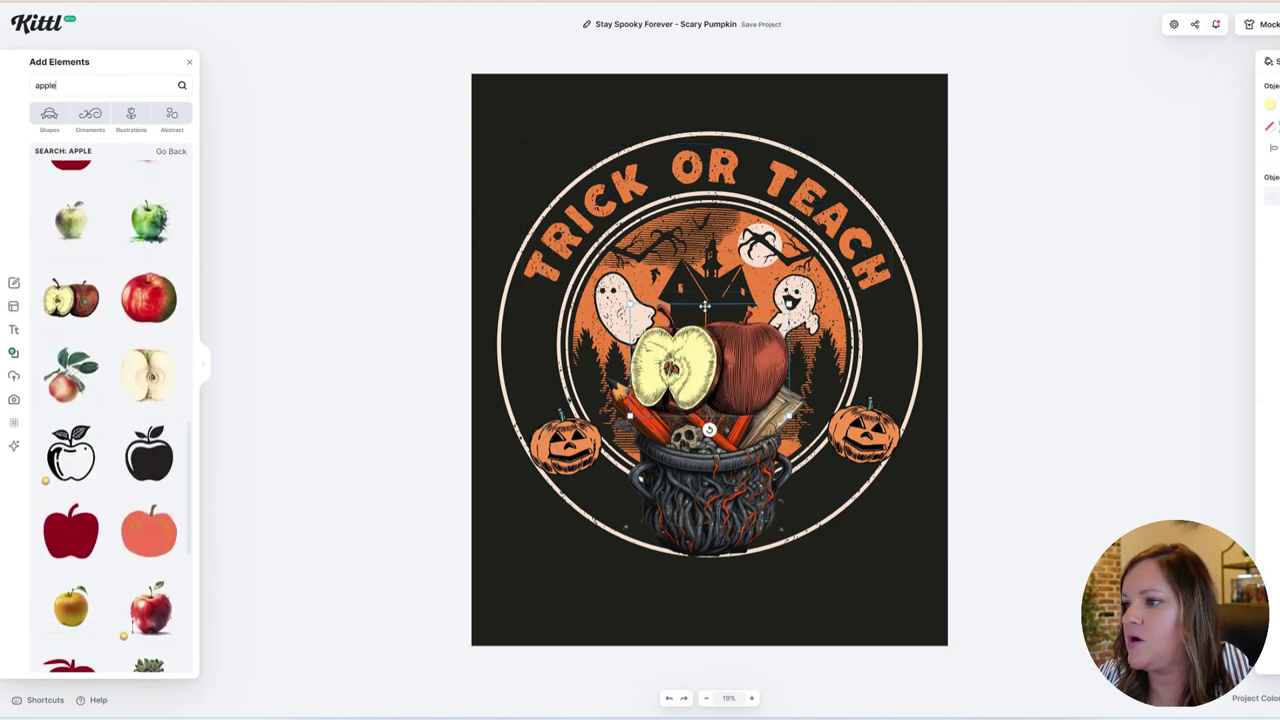
- Shrink the apple, recolour it bright red f3080c, and move it to the cauldron's lower left
{"action": "left_click_drag", "start_coordinate": [789, 303], "coordinate": [703, 367]}
{"action": "left_click", "coordinate": [1265, 108]}
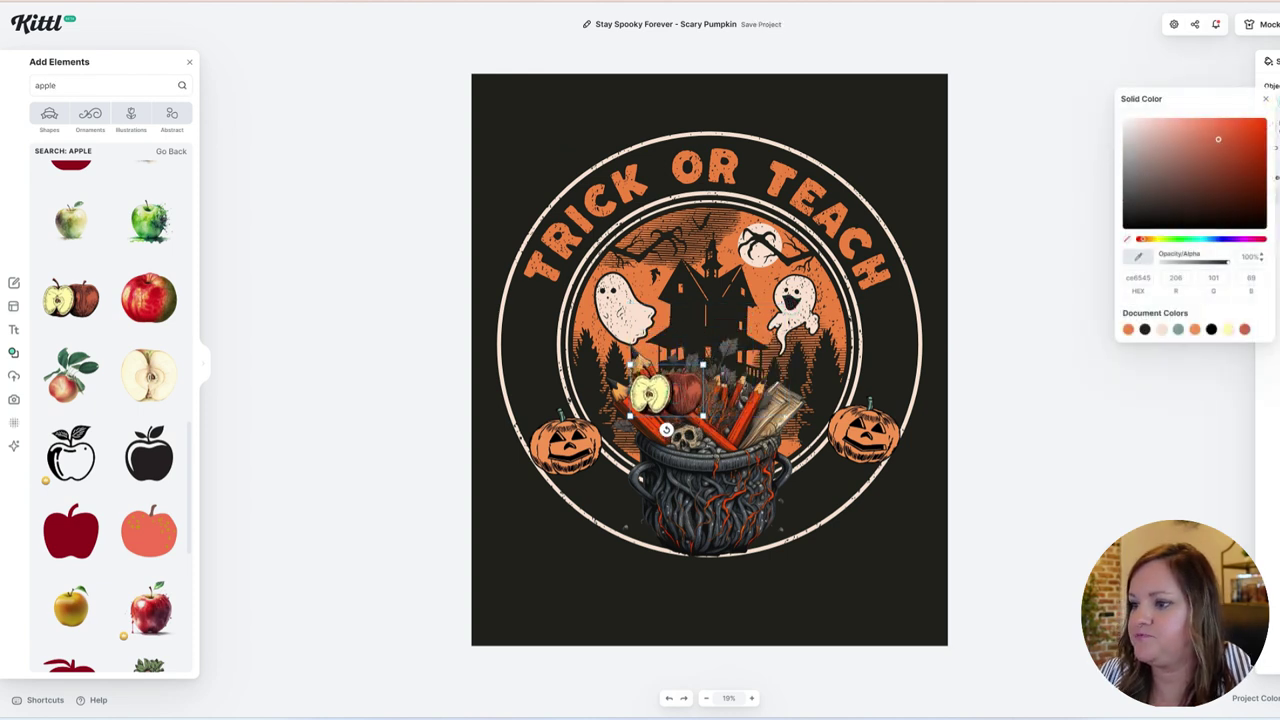
{"action": "left_click", "coordinate": [1267, 240]}
{"action": "left_click", "coordinate": [1262, 122]}
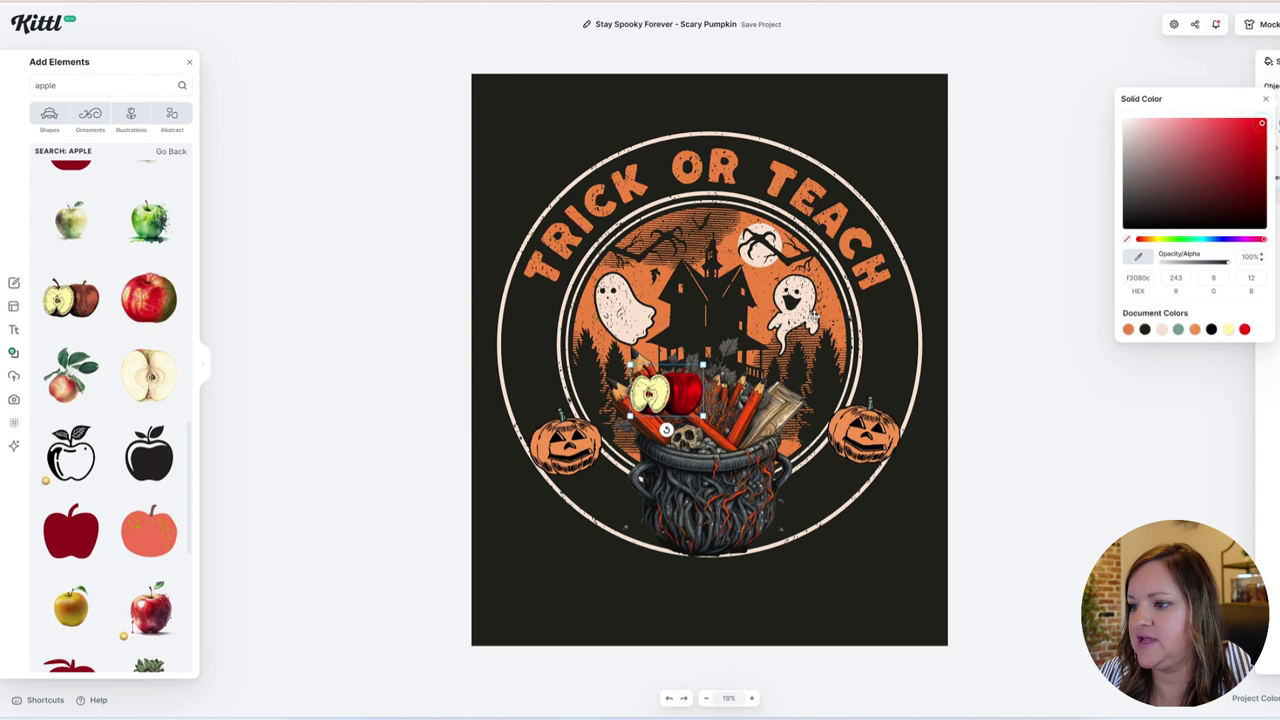
{"action": "left_click_drag", "start_coordinate": [680, 393], "coordinate": [812, 530]}
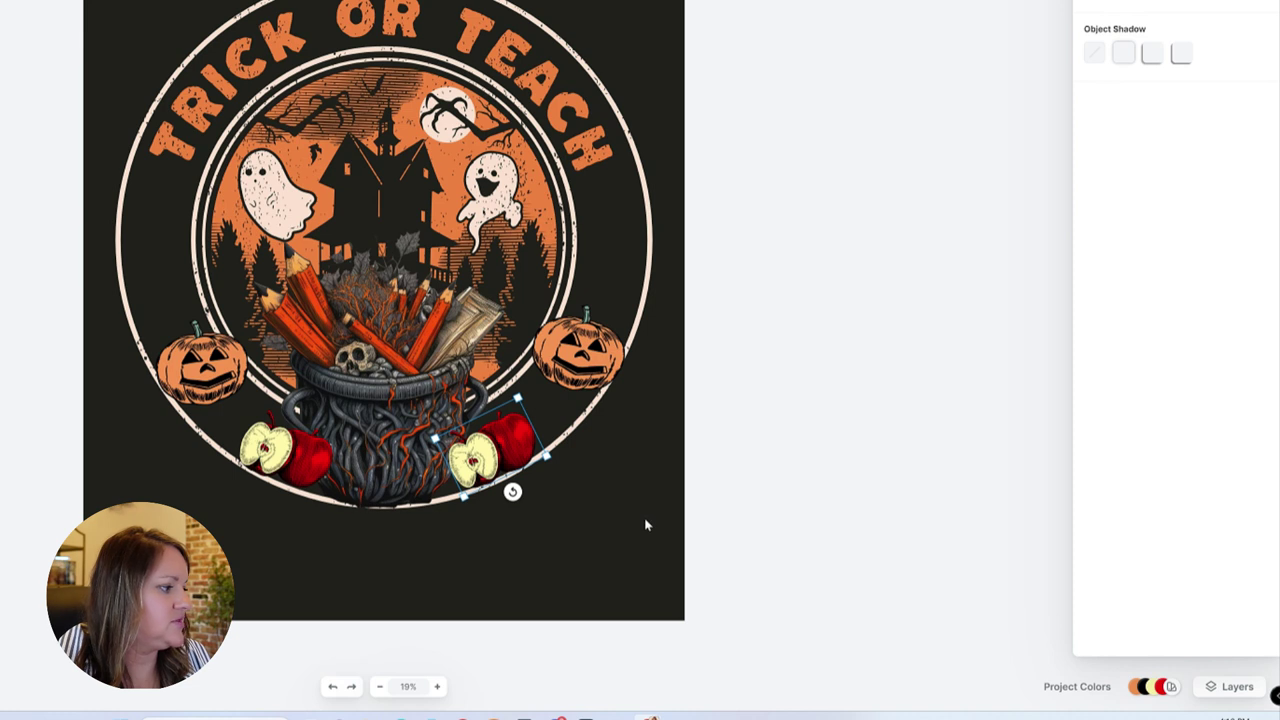
- Deselect the copied apple and bring up the Layers list to reach the Background layer
{"action": "left_click", "coordinate": [915, 564]}
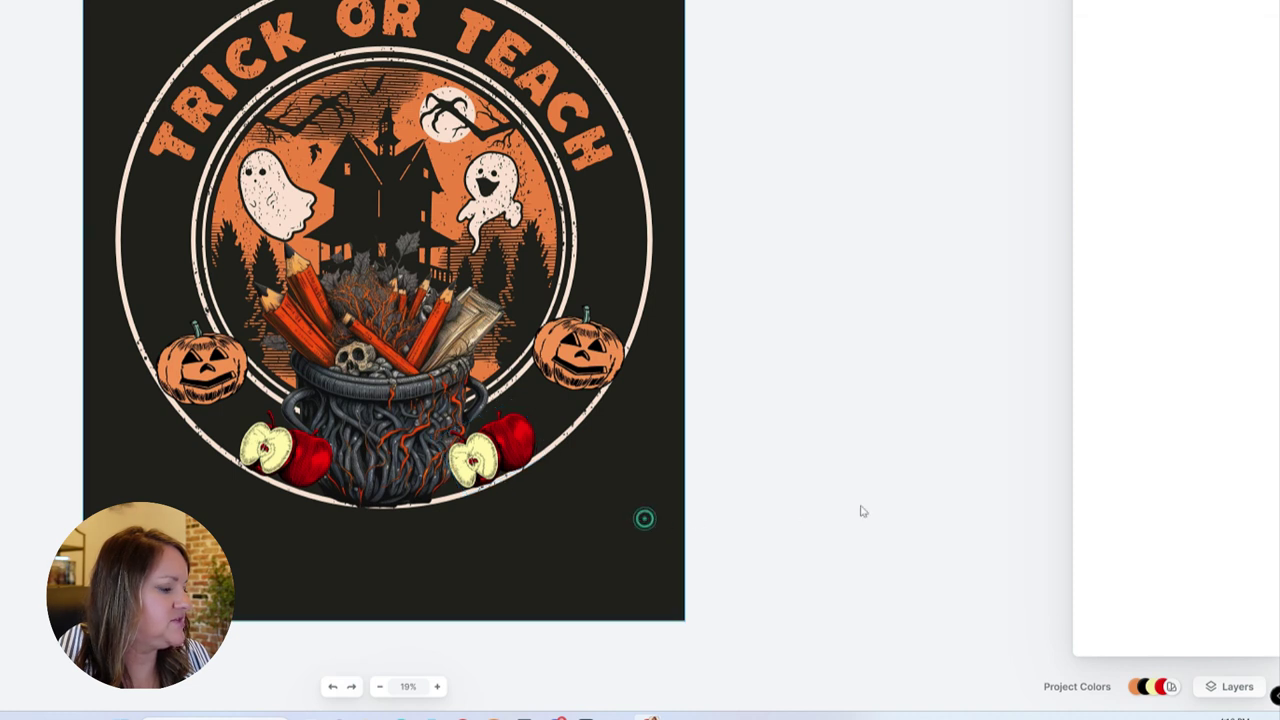
{"action": "left_click", "coordinate": [1258, 688]}
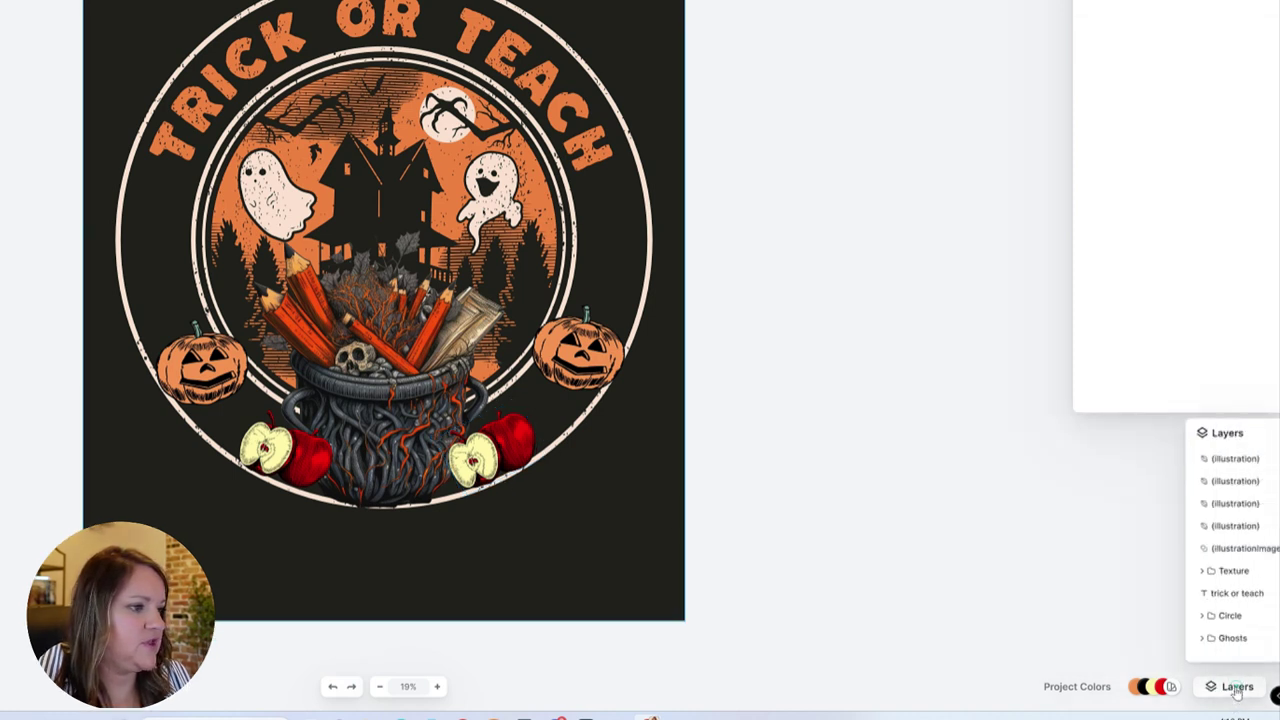
{"action": "scroll", "coordinate": [1175, 594], "scroll_direction": "down", "scroll_amount": 5}
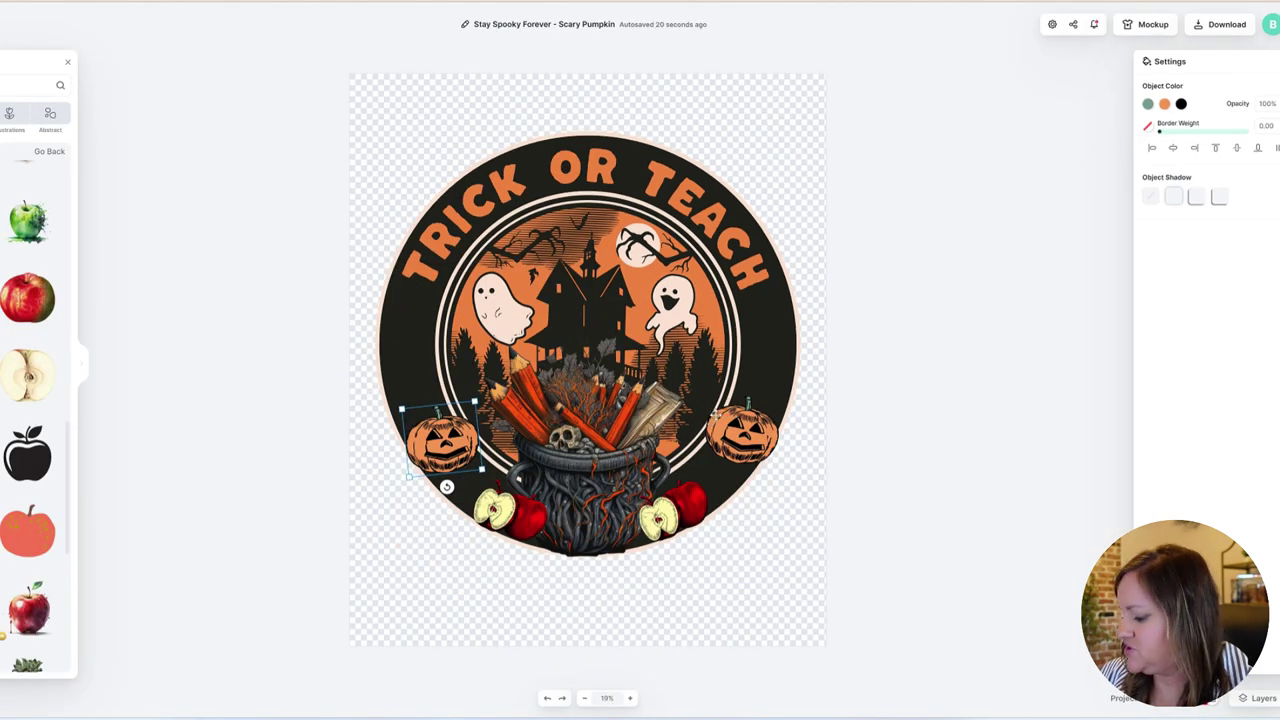
- Download the badge as a 300 DPI, 4500 px wide PNG with the background removed
{"action": "left_click", "coordinate": [1222, 24]}
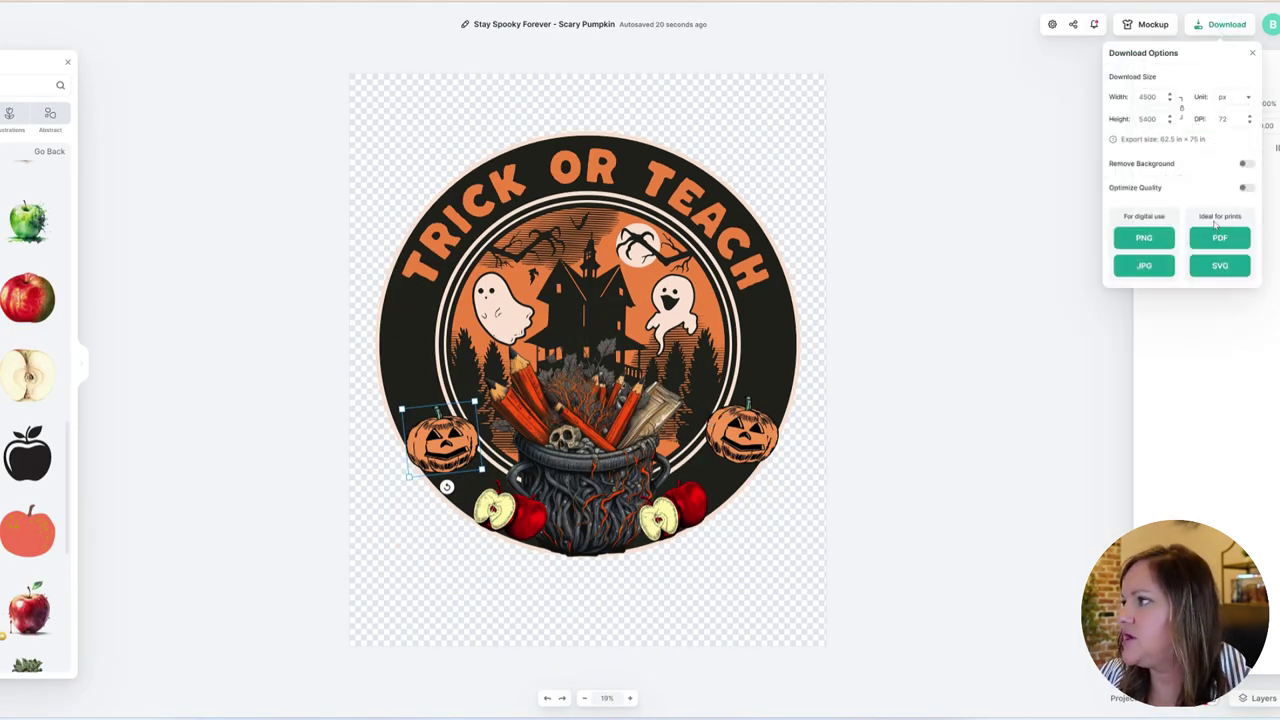
{"action": "double_click", "coordinate": [1224, 118]}
{"action": "type", "text": "300"}
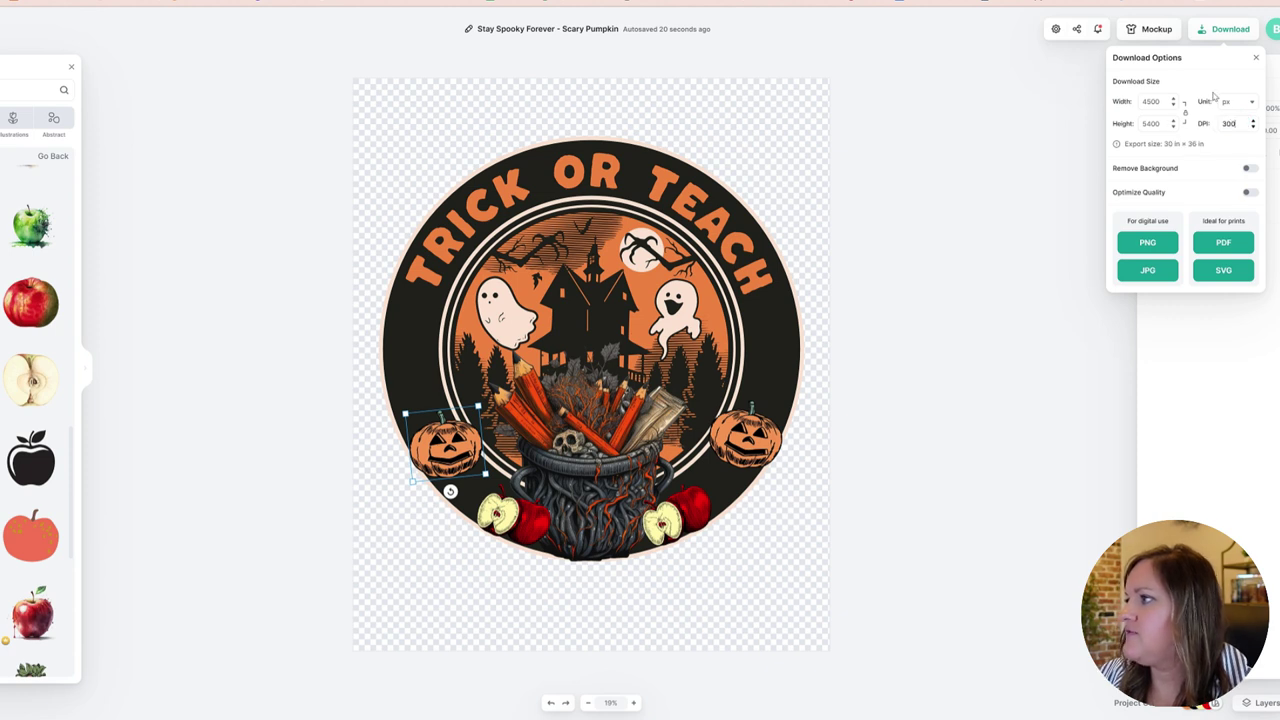
{"action": "double_click", "coordinate": [1151, 101]}
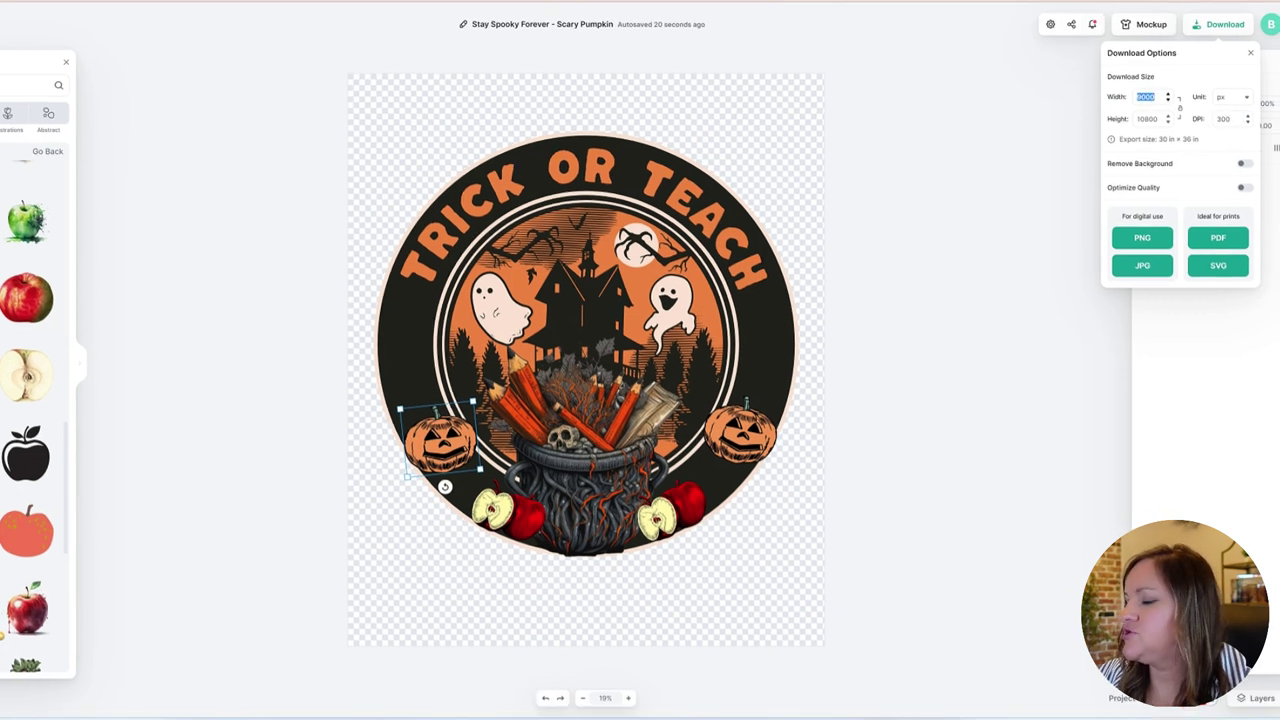
{"action": "type", "text": "4500"}
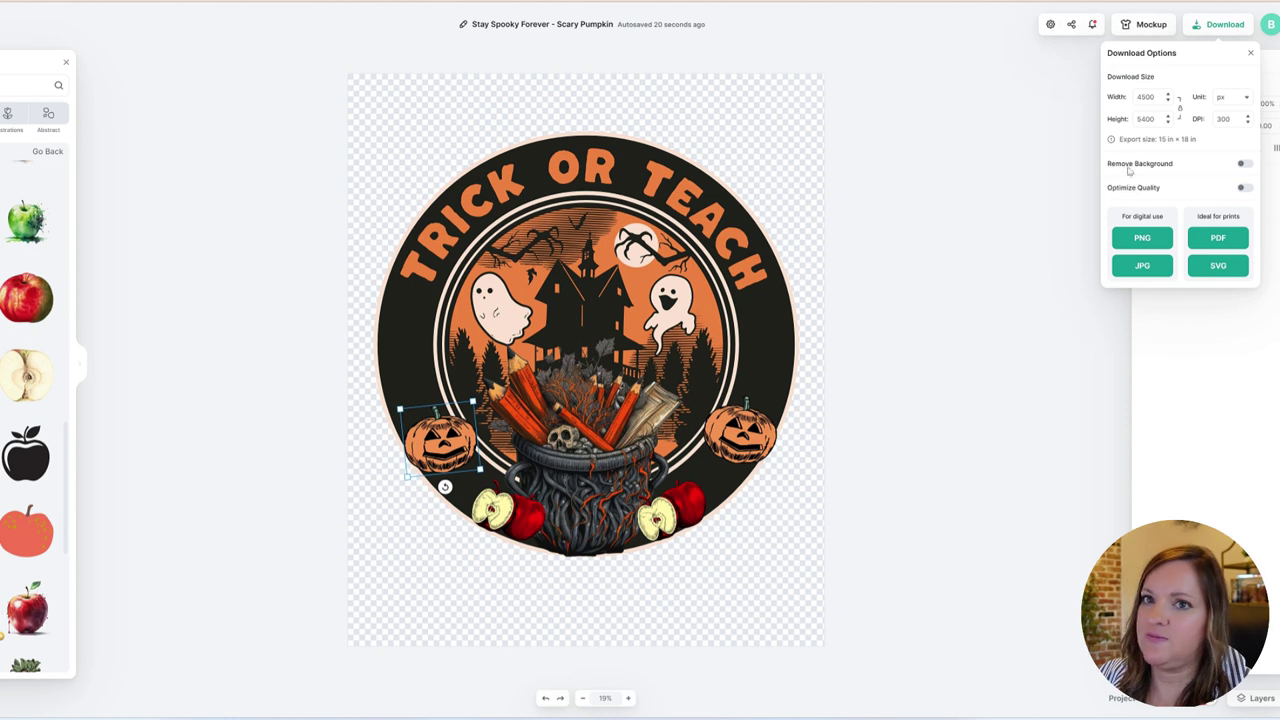
{"action": "left_click", "coordinate": [1244, 165]}
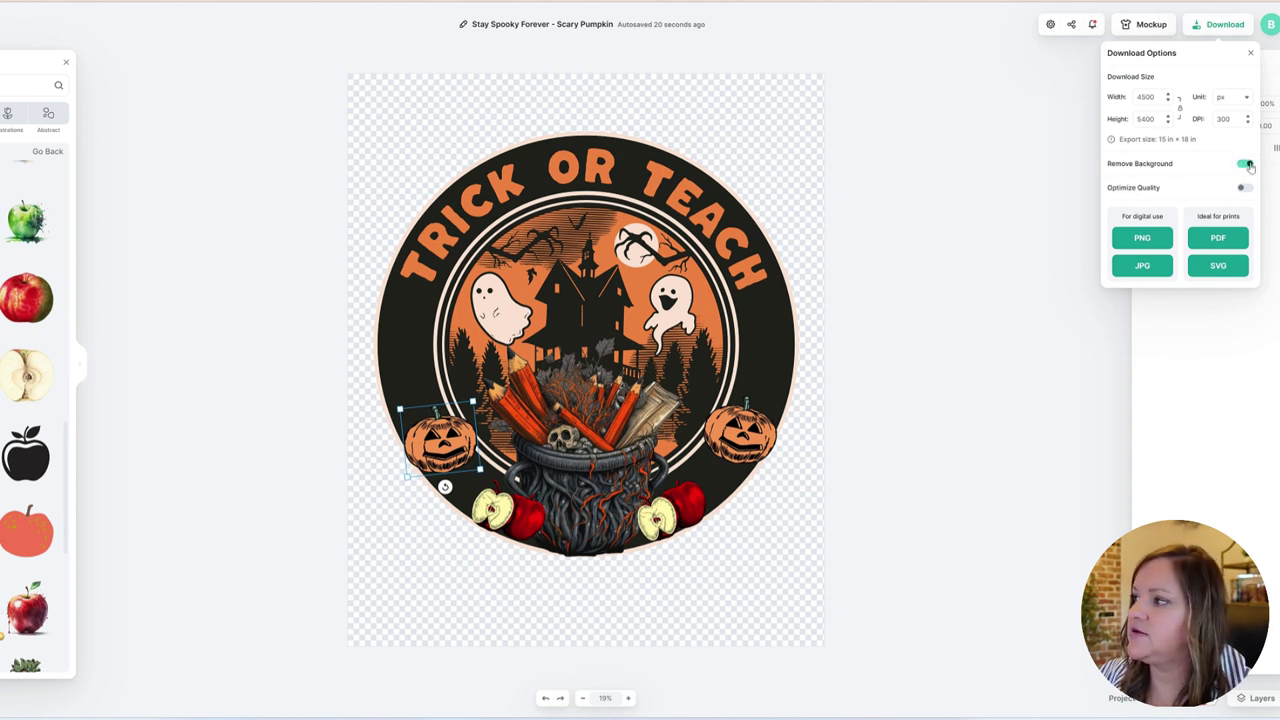
{"action": "left_click", "coordinate": [1145, 240]}
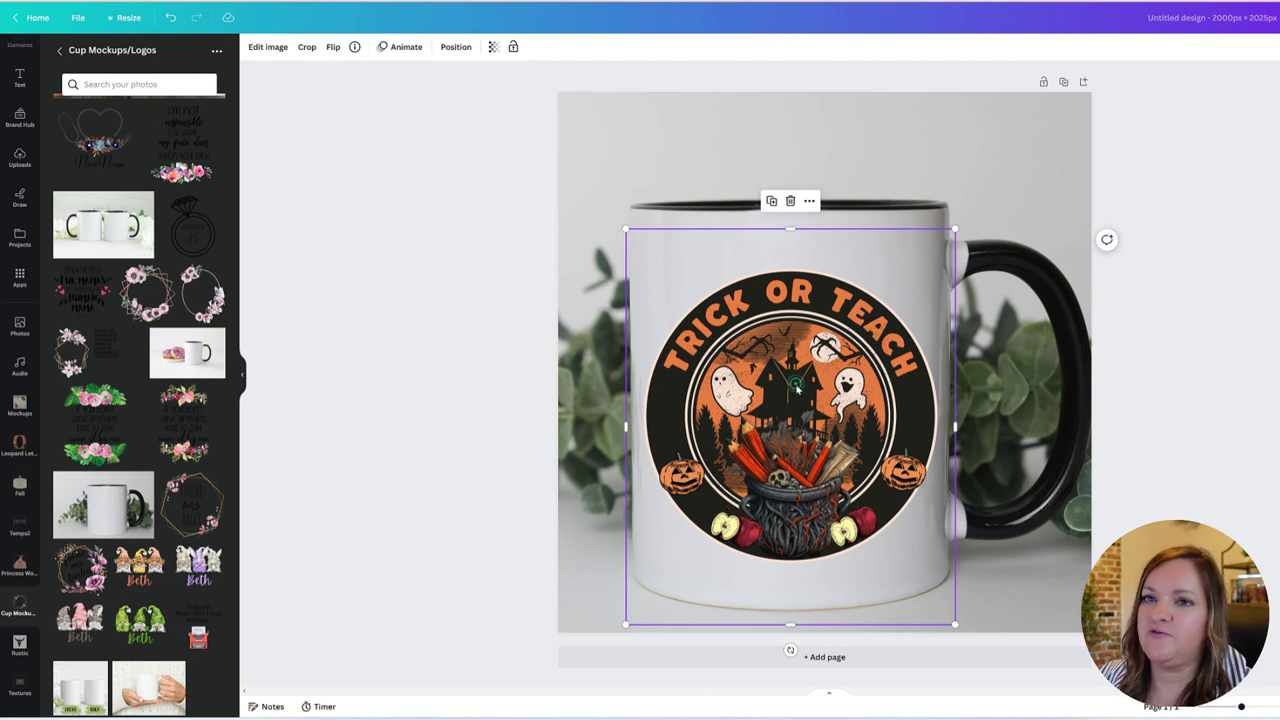
- Remove the old design from the mug, then upload the Trick or Teach badge PNG and add it
{"action": "key", "text": "Delete"}
{"action": "scroll", "coordinate": [24, 148], "scroll_direction": "up", "scroll_amount": 1}
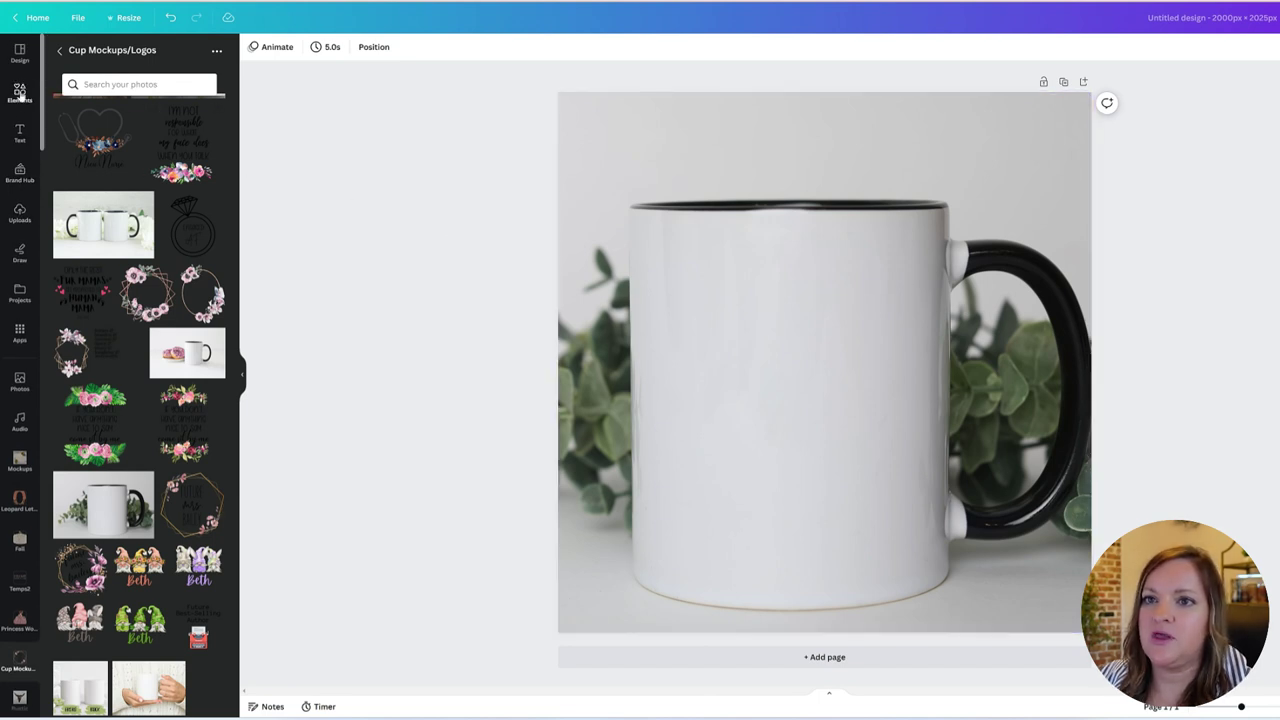
{"action": "left_click", "coordinate": [20, 212]}
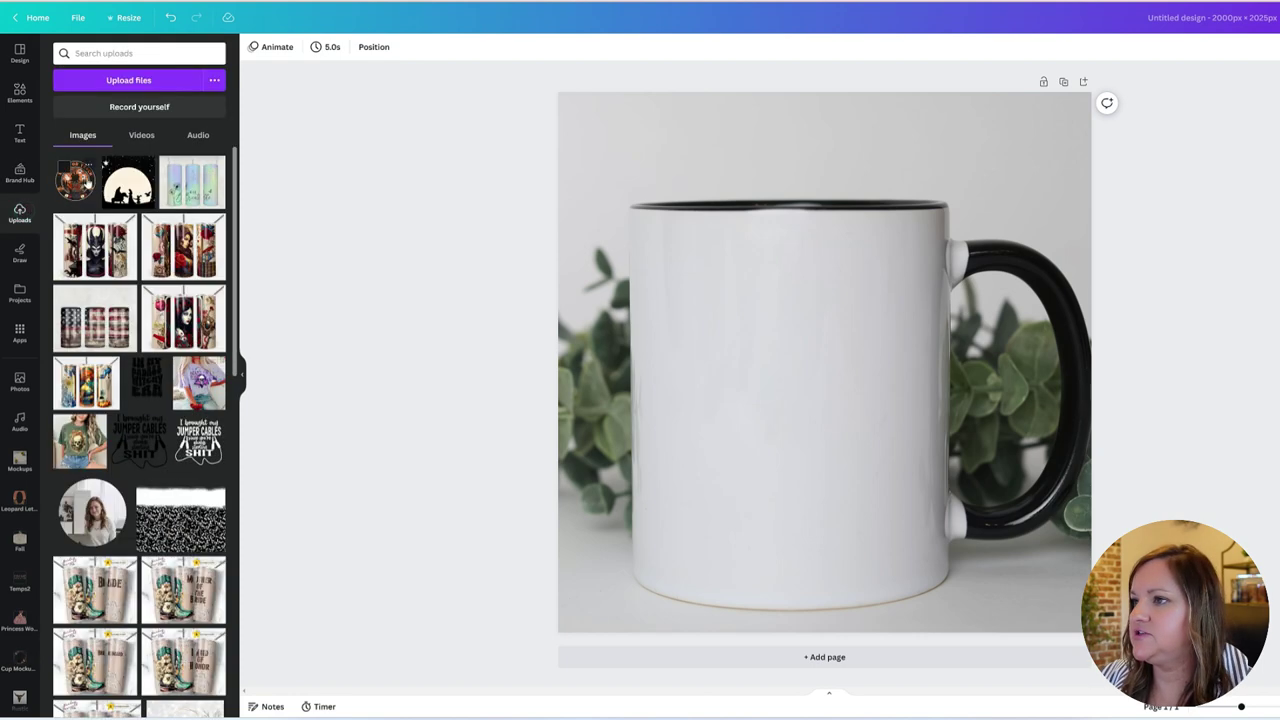
{"action": "left_click", "coordinate": [129, 80]}
{"action": "double_click", "coordinate": [157, 72]}
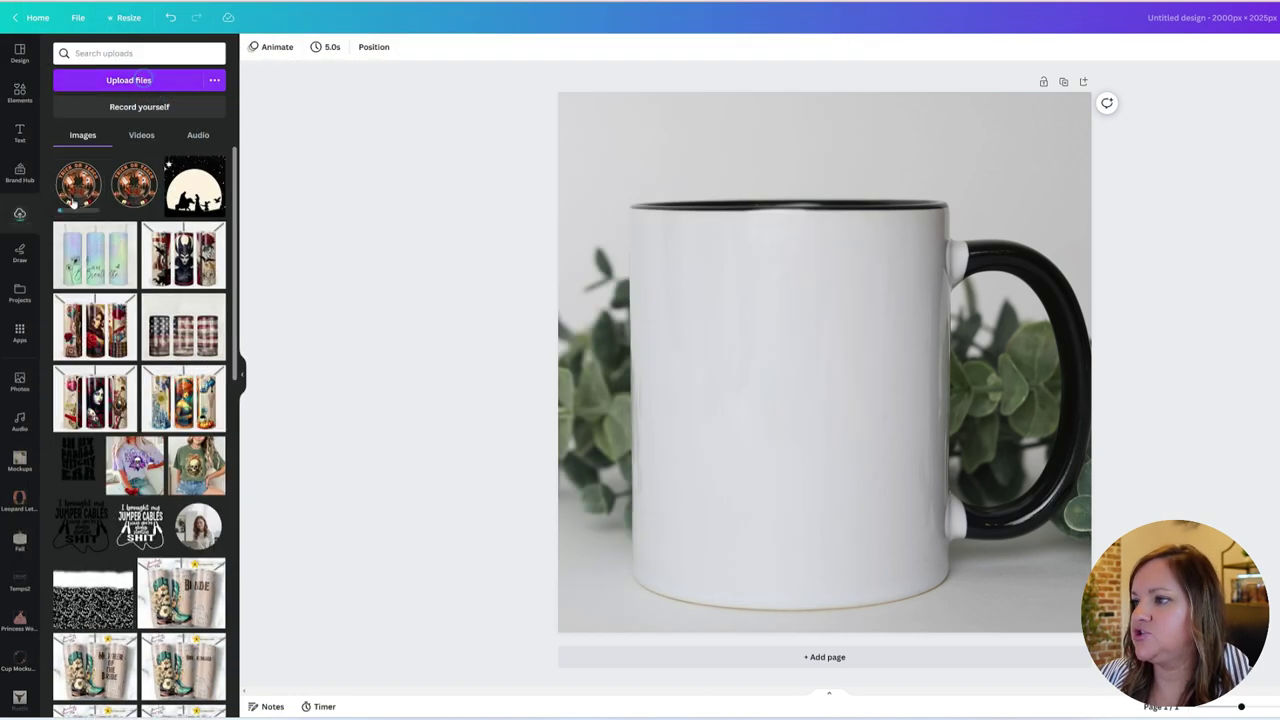
{"action": "left_click", "coordinate": [78, 188]}
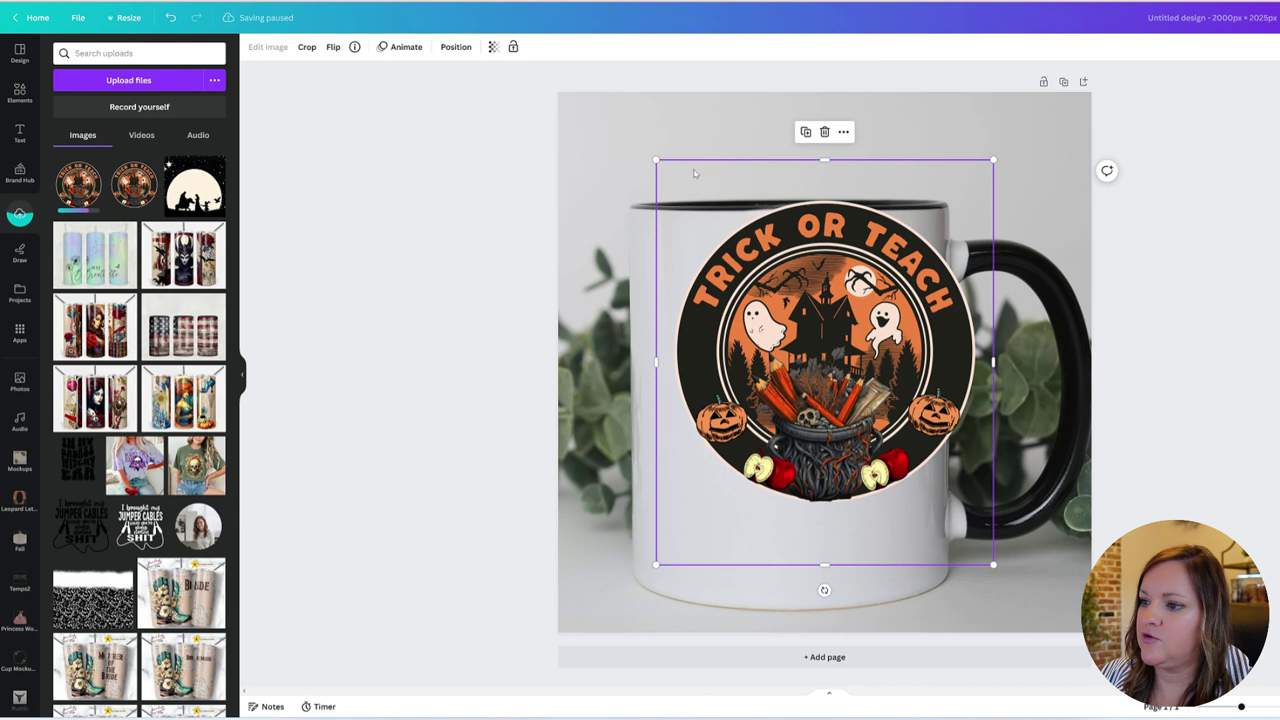
- Resize and reposition the badge so it fills and centres on the mug's front
{"action": "left_click_drag", "start_coordinate": [655, 159], "coordinate": [728, 247]}
{"action": "left_click_drag", "start_coordinate": [894, 442], "coordinate": [827, 439]}
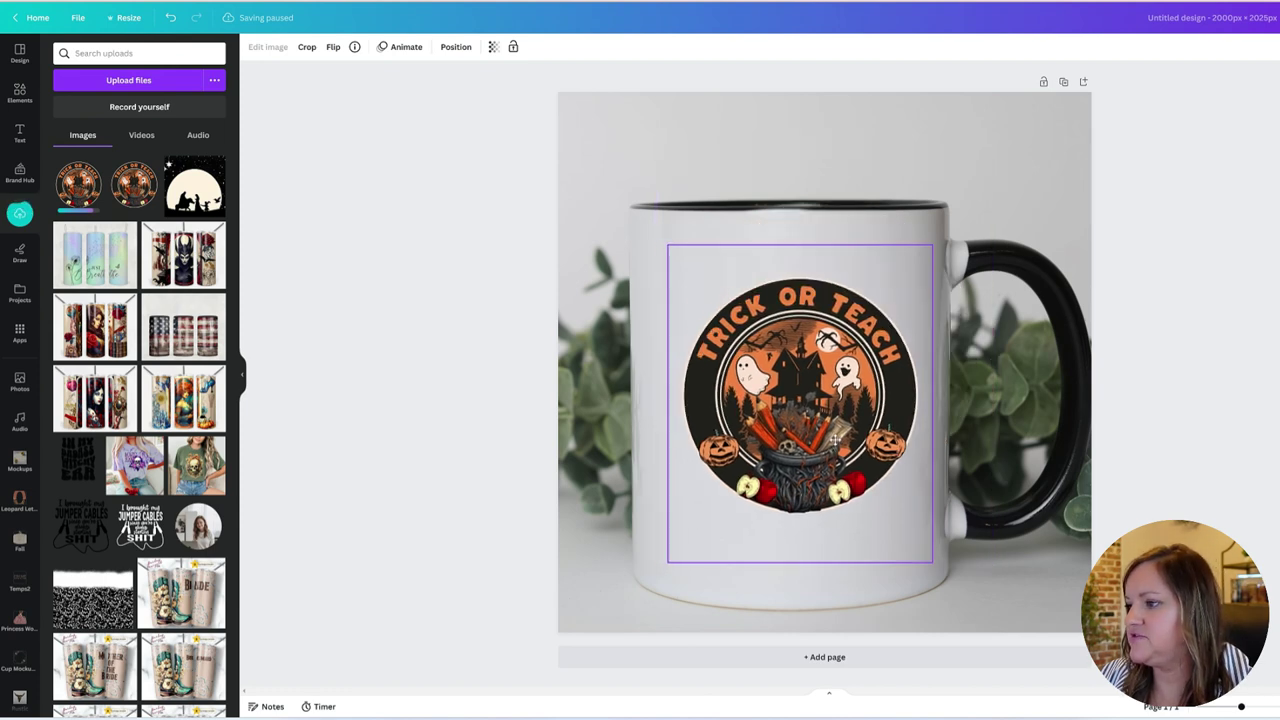
{"action": "left_click", "coordinate": [833, 440]}
{"action": "left_click_drag", "start_coordinate": [668, 562], "coordinate": [590, 582]}
{"action": "left_click_drag", "start_coordinate": [932, 607], "coordinate": [943, 622]}
{"action": "left_click_drag", "start_coordinate": [782, 498], "coordinate": [792, 485]}
{"action": "left_click", "coordinate": [1065, 540]}
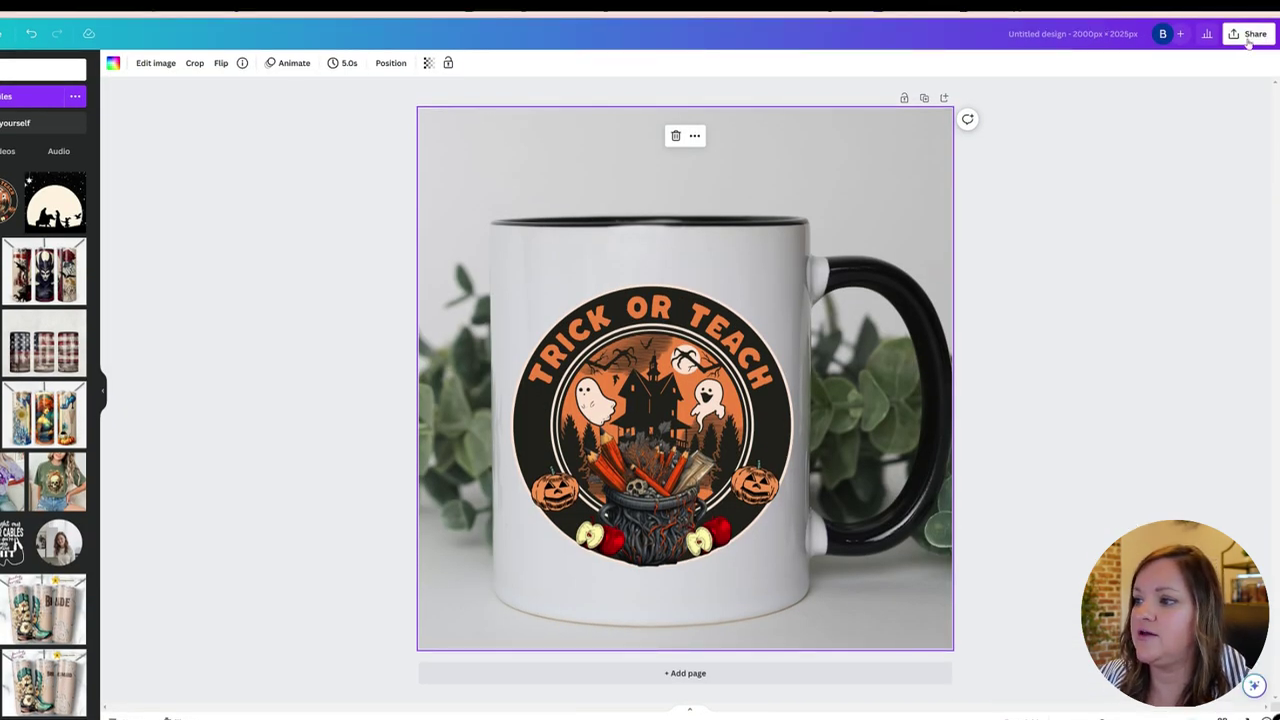
- Nudge the Kittl badge right, close Download Options, and inspect both apple groups
{"action": "left_click_drag", "start_coordinate": [659, 404], "coordinate": [663, 405]}
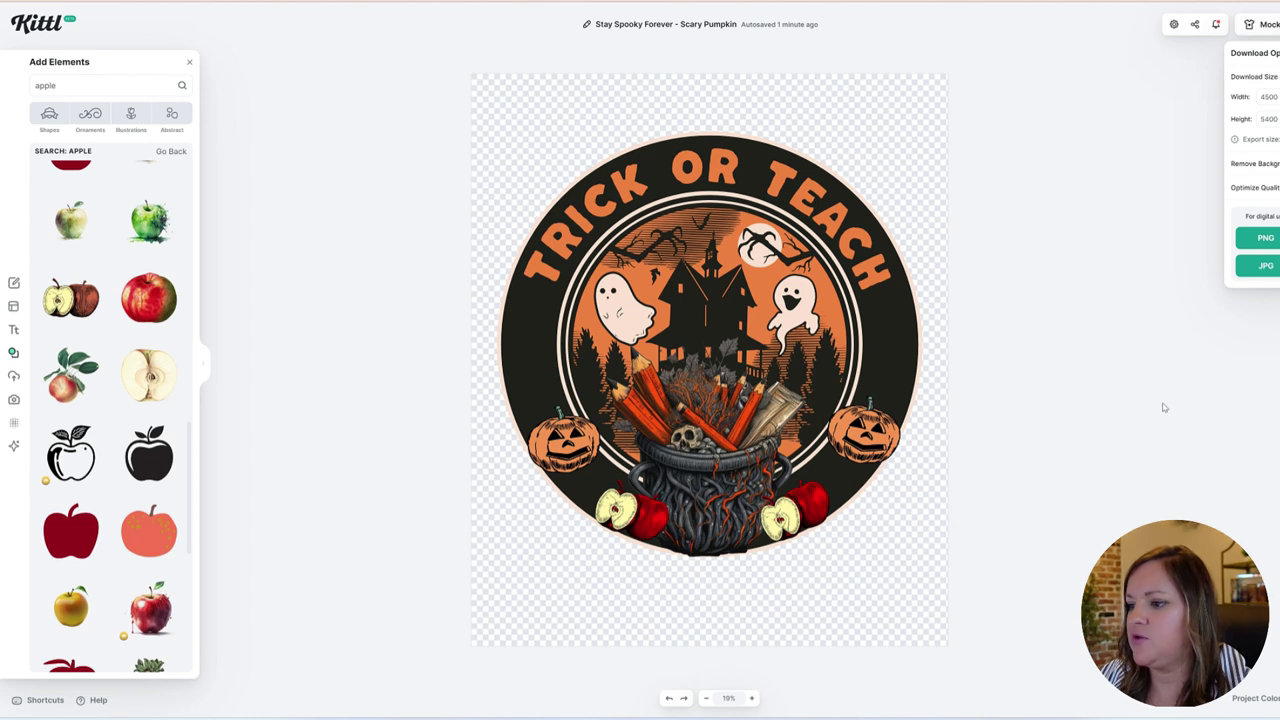
{"action": "left_click", "coordinate": [719, 507]}
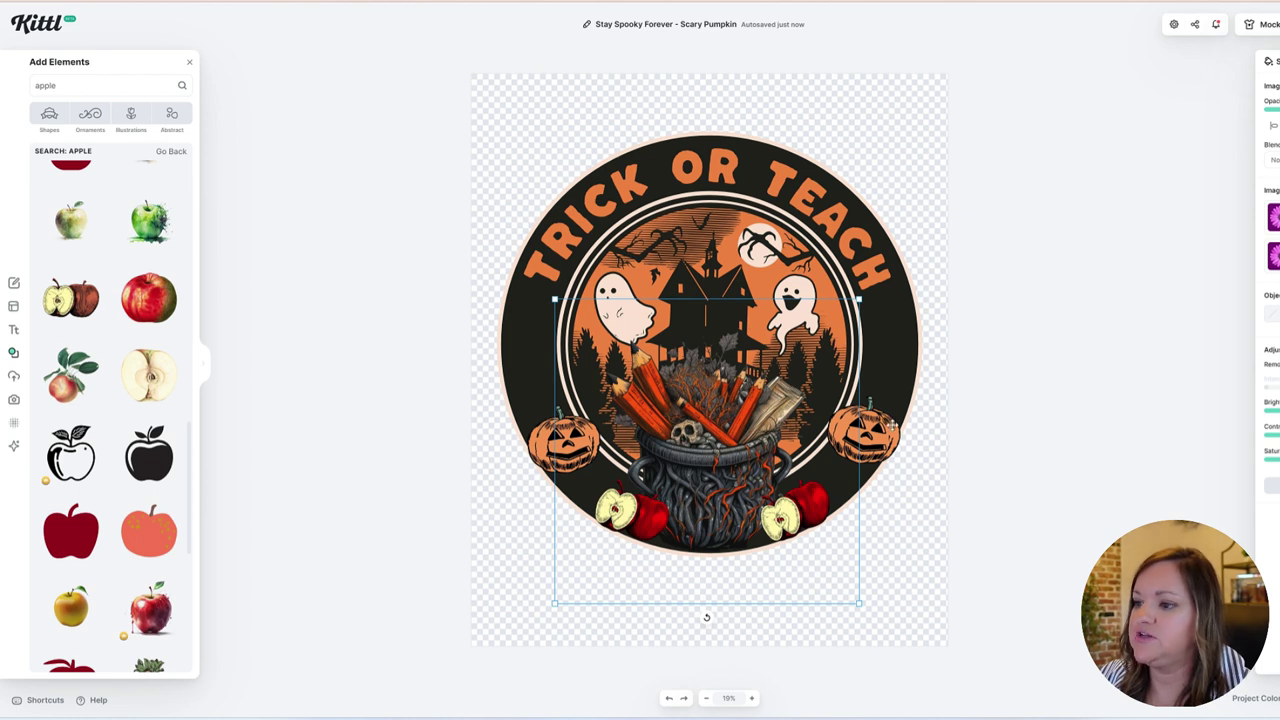
{"action": "left_click", "coordinate": [817, 498]}
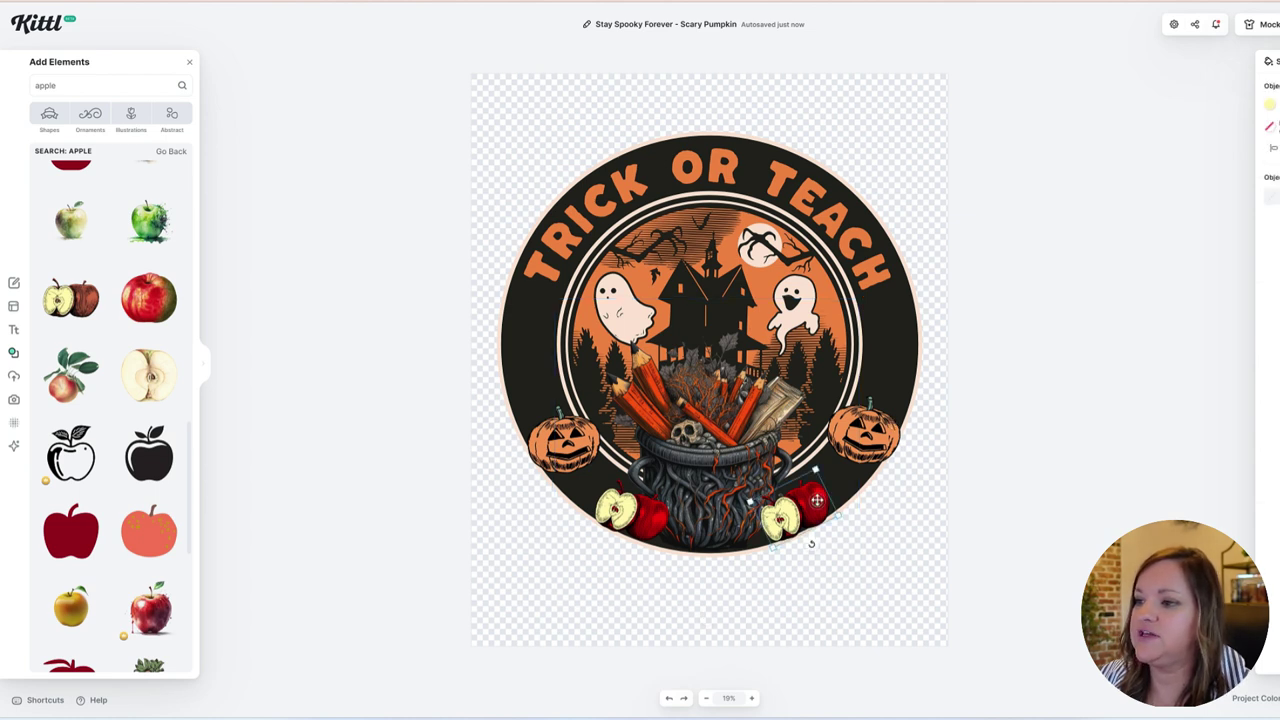
{"action": "left_click", "coordinate": [635, 510]}
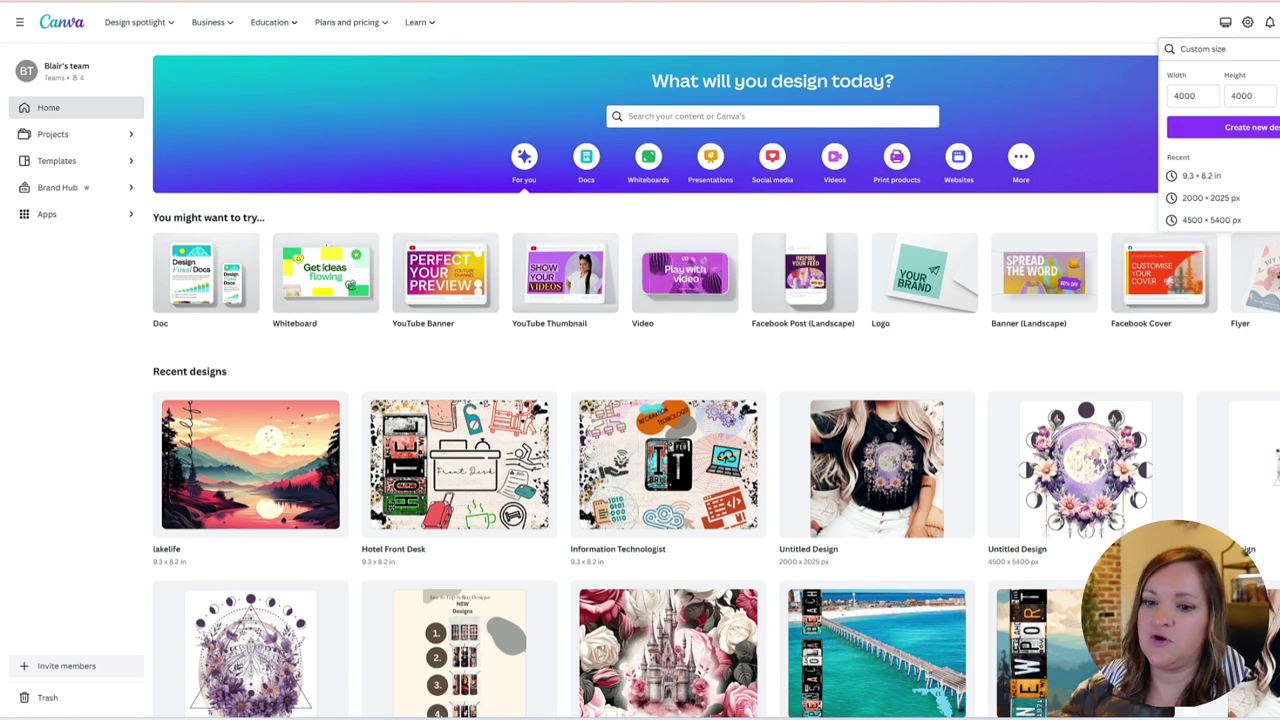
- Create the blank 4000 × 4000 px custom-size design from the Custom size panel
{"action": "left_click", "coordinate": [1249, 129]}
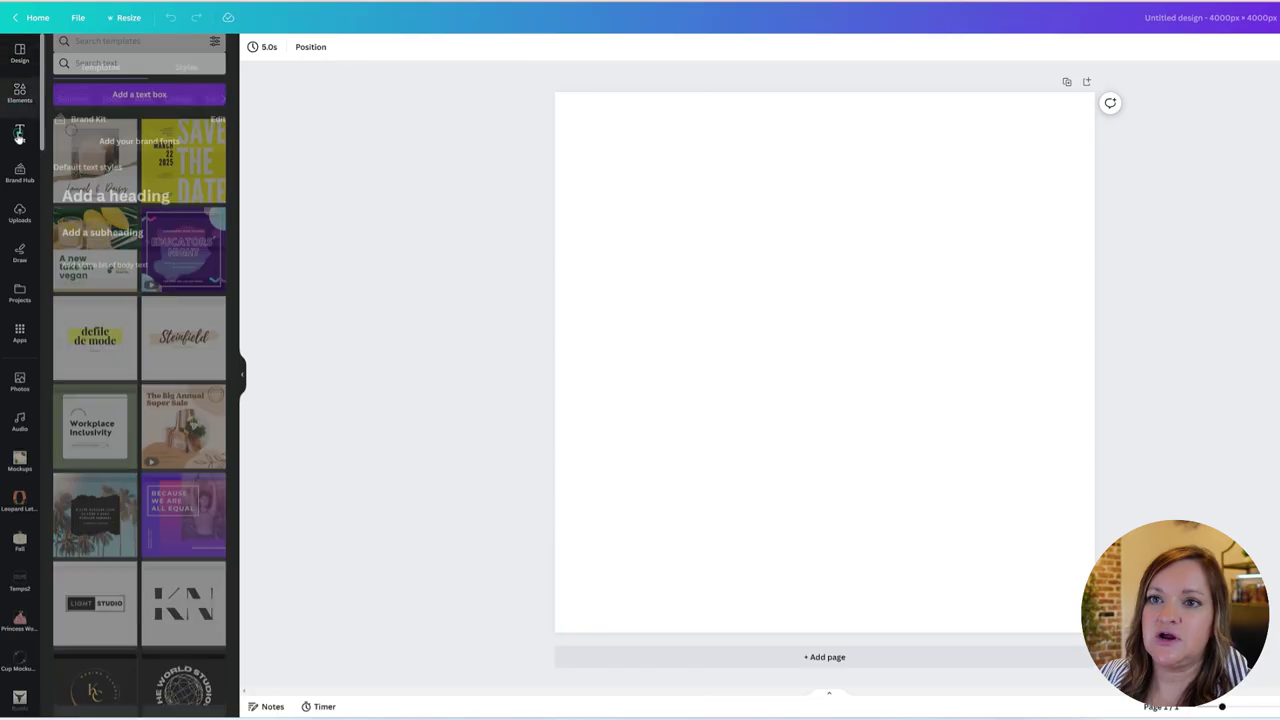
- Add a subheading reading 'Trick or Teach' in the Dracula Vibes Talls font
{"action": "left_click", "coordinate": [19, 133]}
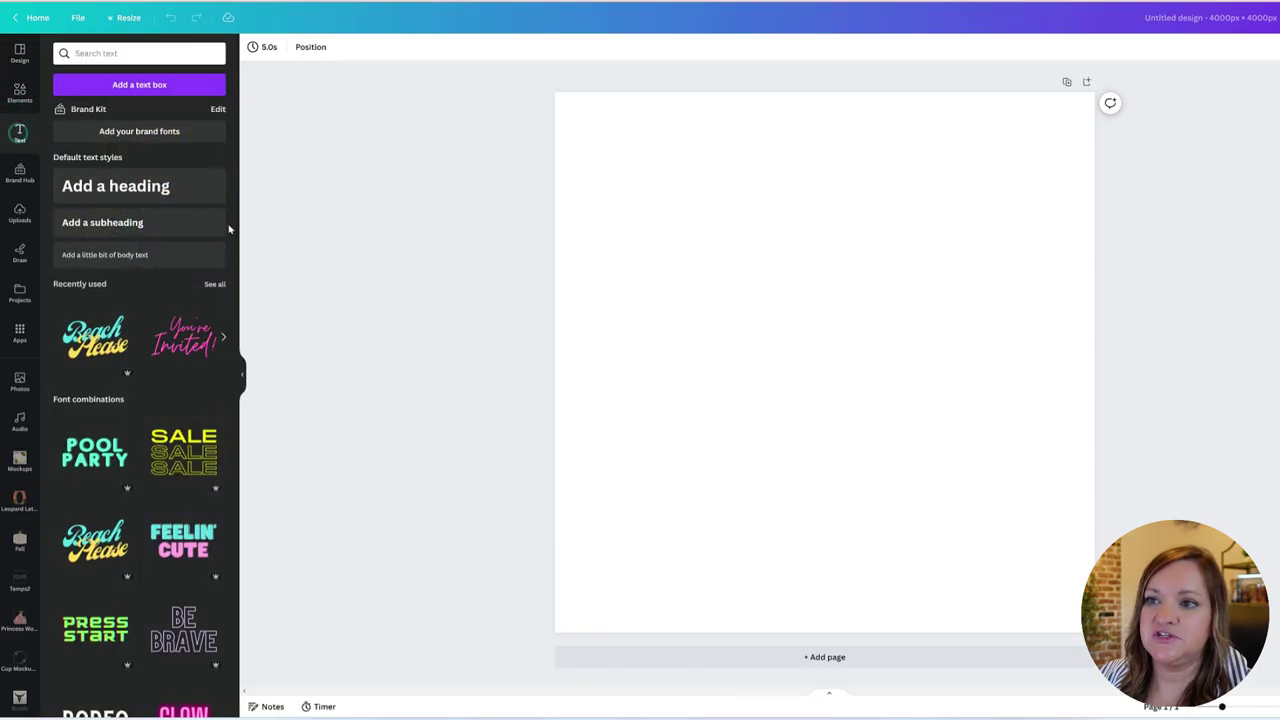
{"action": "left_click", "coordinate": [140, 224]}
{"action": "type", "text": "Tic"}
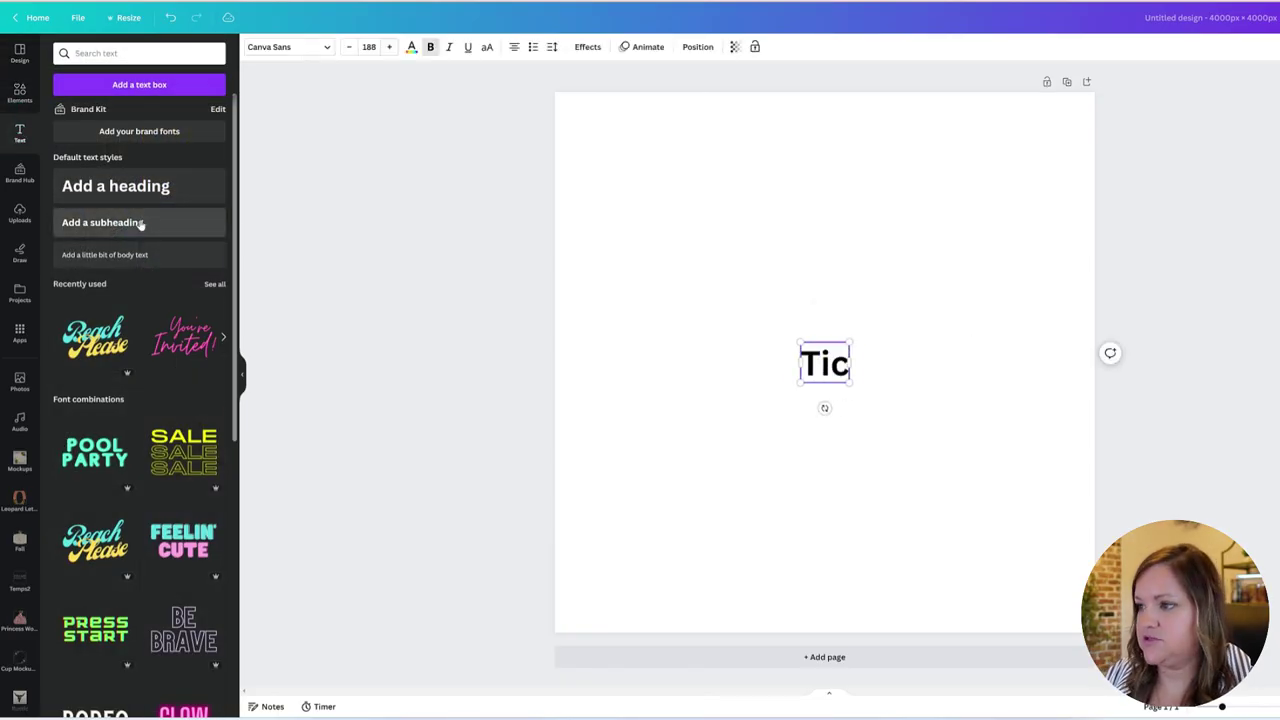
{"action": "key", "text": "BackSpace"}
{"action": "key", "text": "BackSpace"}
{"action": "type", "text": "rick or Teach"}
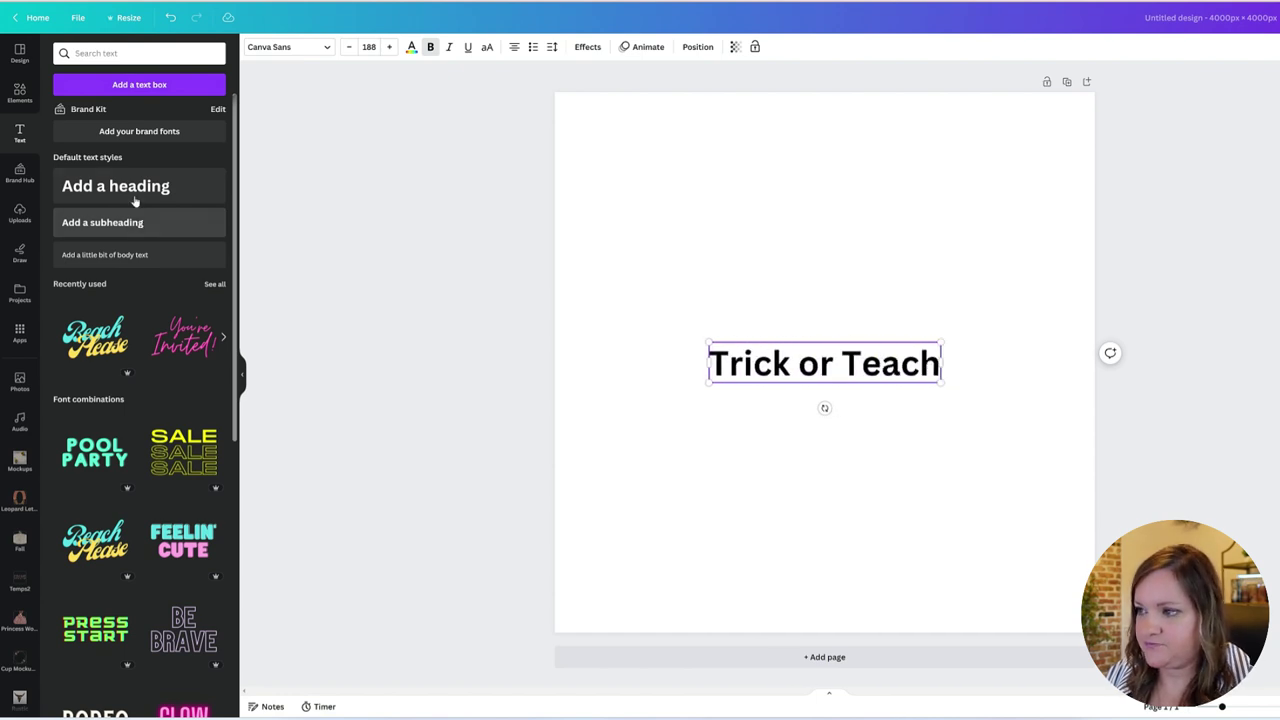
{"action": "key", "text": "ctrl+shift+f"}
{"action": "scroll", "coordinate": [140, 420], "scroll_direction": "down", "scroll_amount": 5}
{"action": "scroll", "coordinate": [139, 420], "scroll_direction": "down", "scroll_amount": 10}
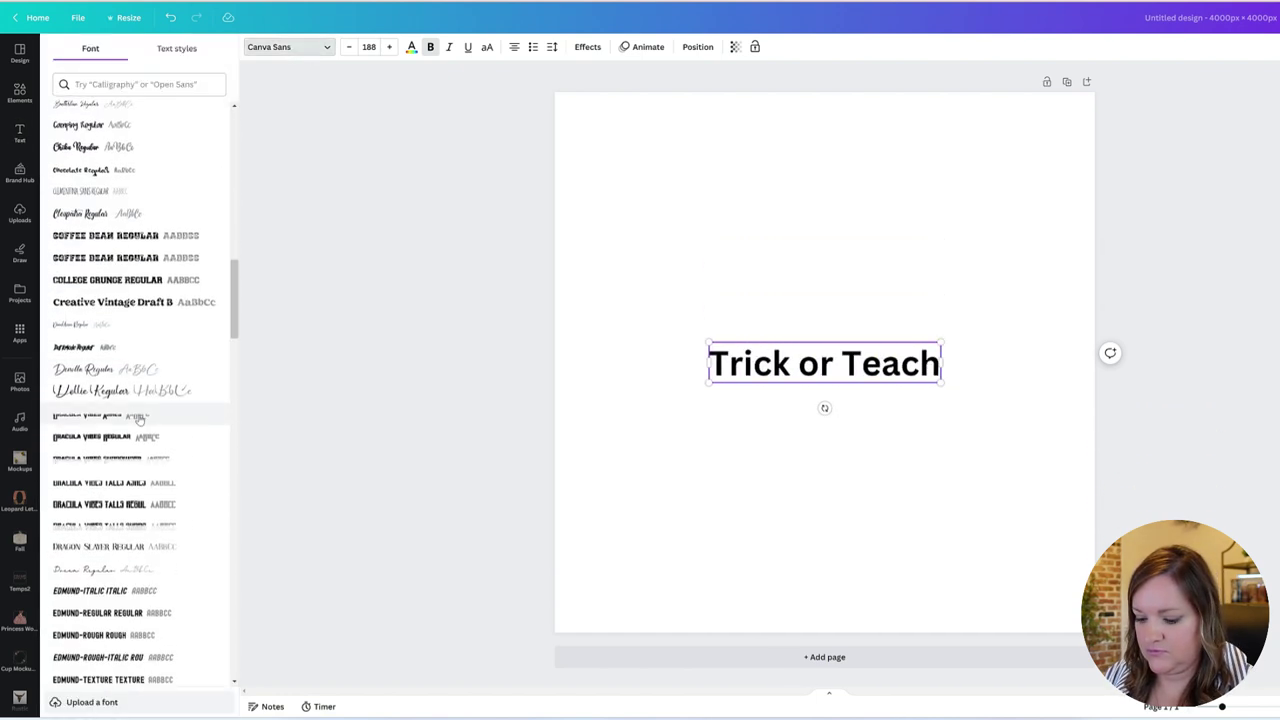
{"action": "left_click", "coordinate": [100, 282]}
- Move the title to the top centre and curve it with strength 58
{"action": "left_click_drag", "start_coordinate": [840, 360], "coordinate": [867, 198]}
{"action": "left_click", "coordinate": [587, 46]}
{"action": "left_click", "coordinate": [155, 457]}
{"action": "mouse_move", "coordinate": [182, 506]}
{"action": "left_mouse_down"}
{"action": "mouse_move", "coordinate": [226, 506]}
{"action": "mouse_move", "coordinate": [189, 506]}
{"action": "left_mouse_up"}
- Add a plain orange circle enlarged to fill the page, nudging the title up
{"action": "left_click", "coordinate": [19, 93]}
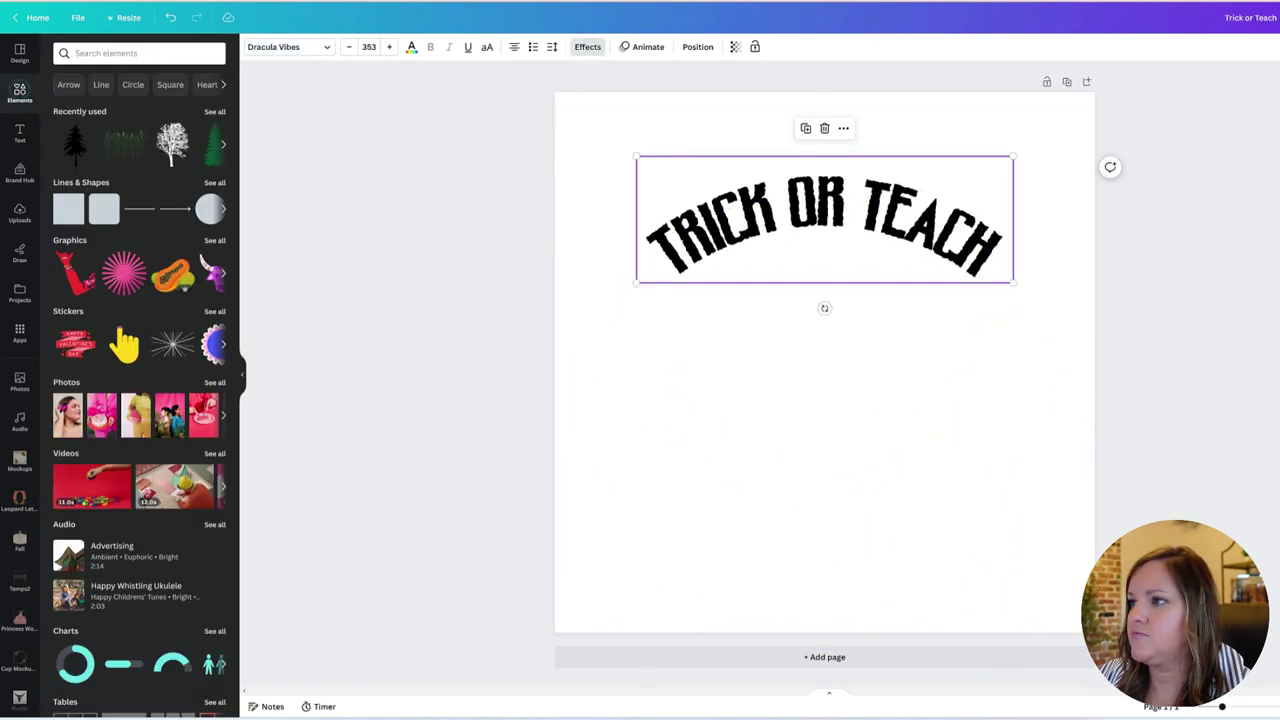
{"action": "left_click", "coordinate": [130, 53]}
{"action": "type", "text": "circle"}
{"action": "key", "text": "Return"}
{"action": "left_click", "coordinate": [75, 229]}
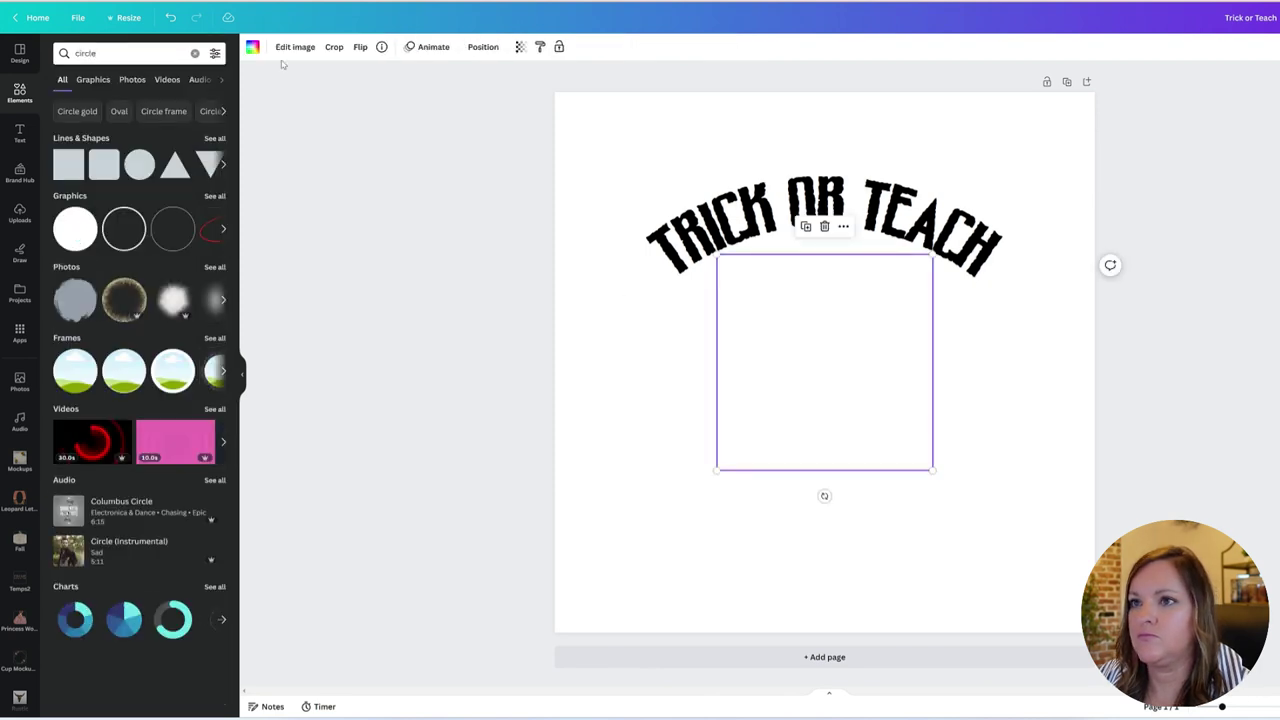
{"action": "left_click", "coordinate": [252, 46]}
{"action": "left_click", "coordinate": [214, 487]}
{"action": "left_click_drag", "start_coordinate": [716, 470], "coordinate": [615, 572]}
{"action": "left_click_drag", "start_coordinate": [933, 255], "coordinate": [1044, 137]}
{"action": "left_click_drag", "start_coordinate": [614, 135], "coordinate": [609, 137]}
{"action": "left_click_drag", "start_coordinate": [860, 231], "coordinate": [860, 215]}
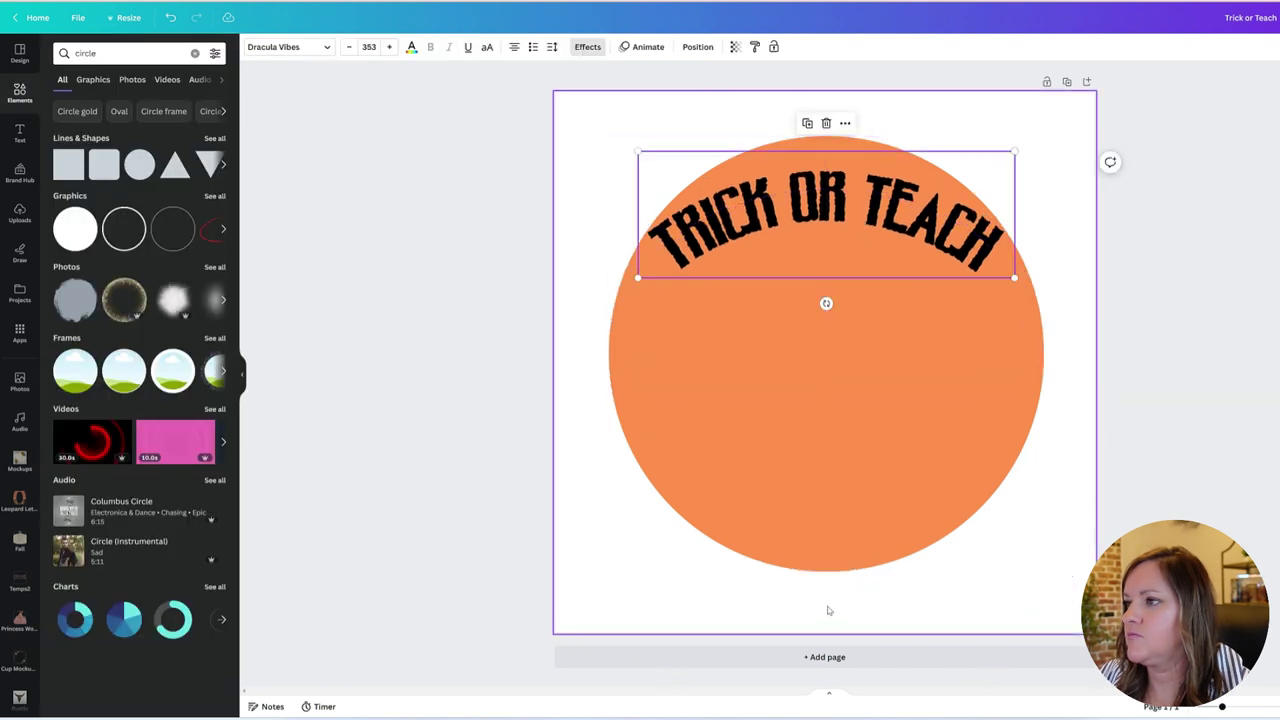
- Duplicate the circle in black, enlarge it past the orange one and send it behind
{"action": "key", "text": "Delete"}
{"action": "left_click", "coordinate": [252, 46]}
{"action": "left_click", "coordinate": [94, 113]}
{"action": "left_click_drag", "start_coordinate": [611, 573], "coordinate": [581, 603]}
{"action": "left_click_drag", "start_coordinate": [1046, 137], "coordinate": [1069, 115]}
{"action": "left_click", "coordinate": [483, 46]}
{"action": "left_click", "coordinate": [177, 97]}
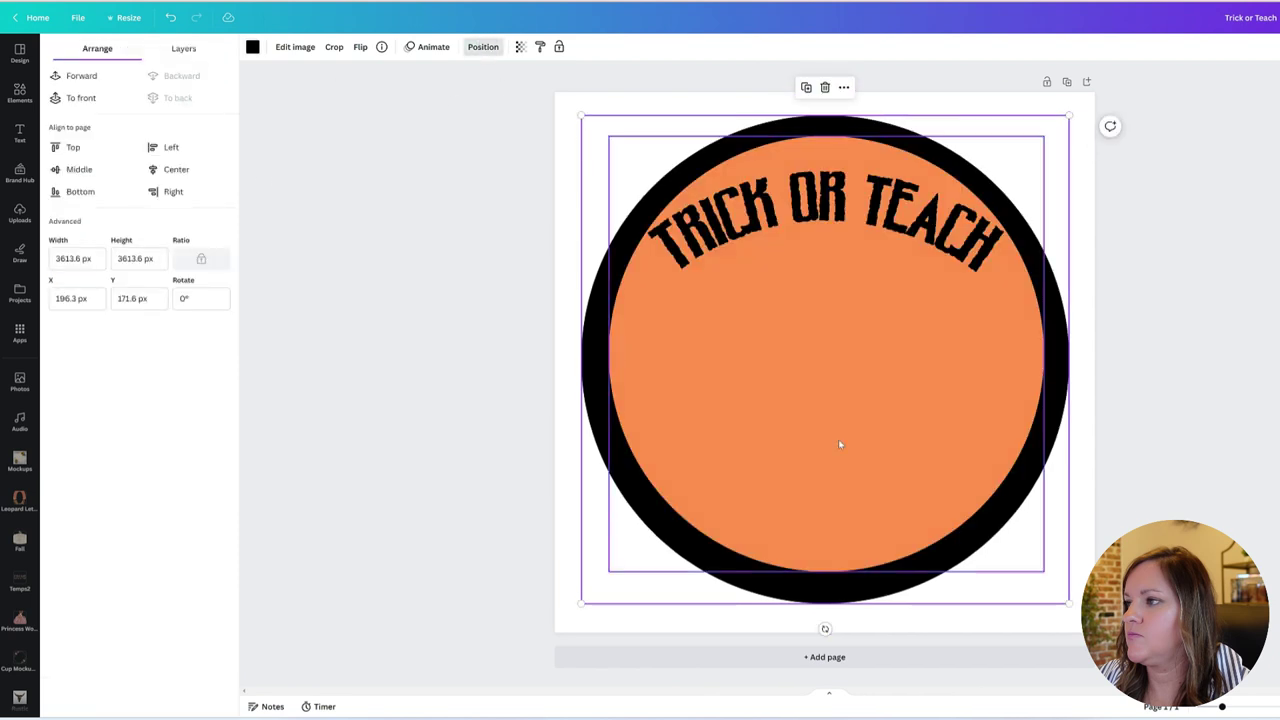
{"action": "left_click", "coordinate": [832, 553]}
{"action": "left_click", "coordinate": [850, 188]}
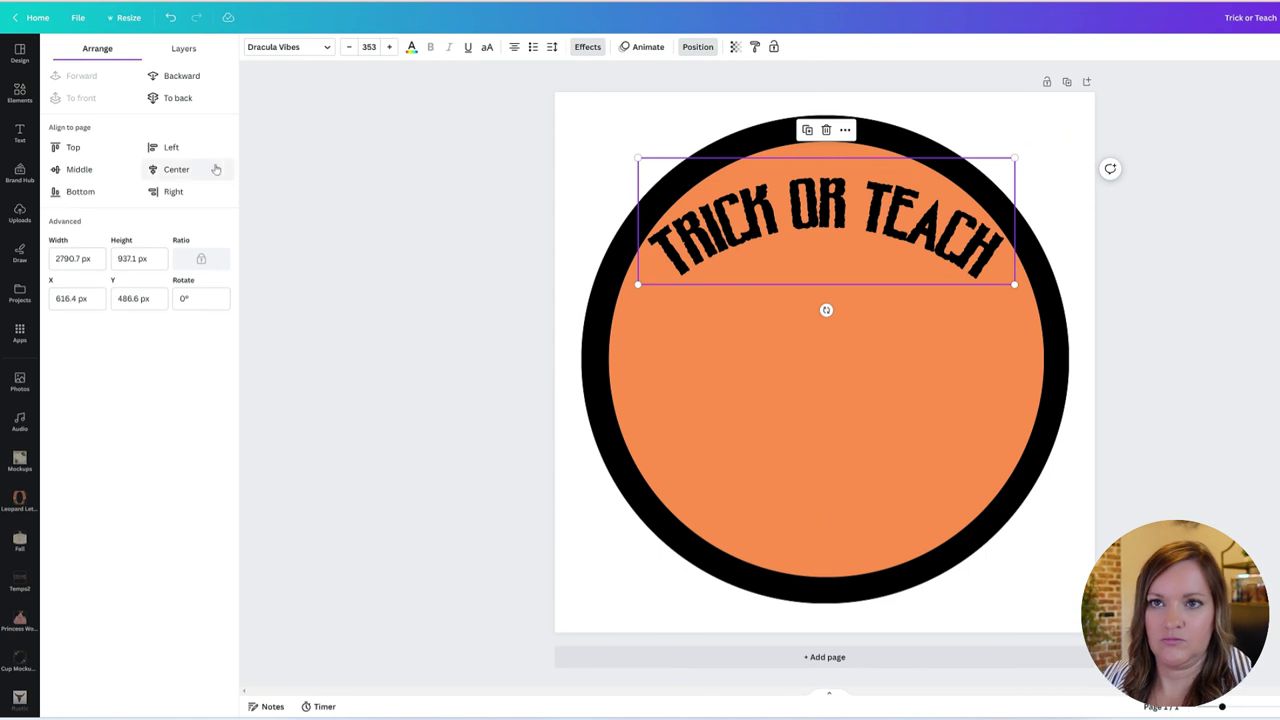
- Open the Text to Image app and try a 'caul' prompt
{"action": "left_click", "coordinate": [19, 293]}
{"action": "left_click", "coordinate": [19, 333]}
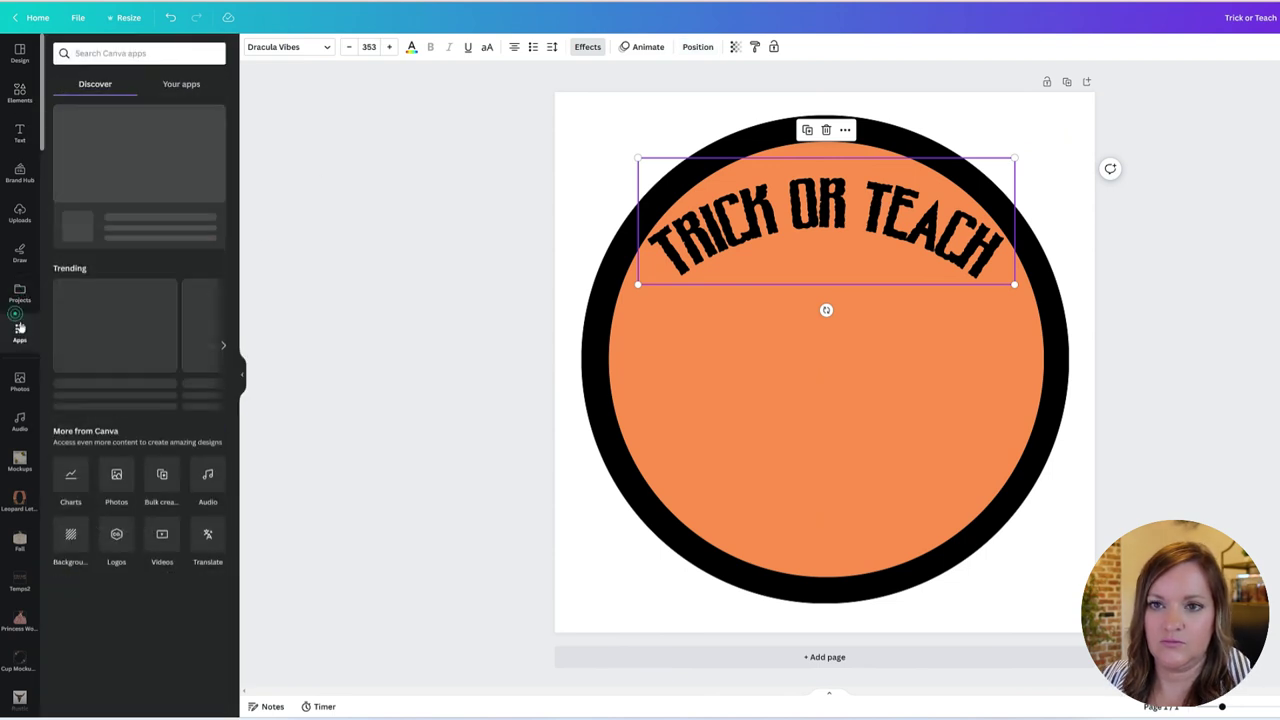
{"action": "left_click", "coordinate": [71, 612]}
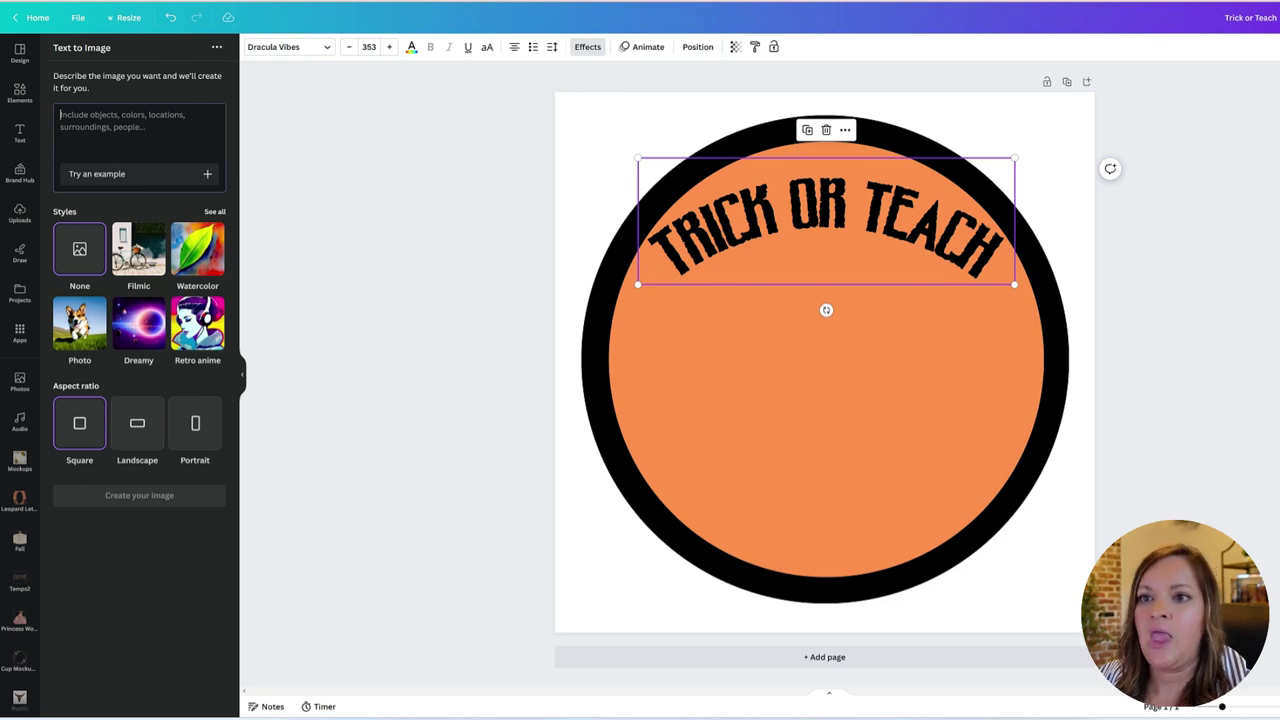
{"action": "type", "text": "cauldrom"}
{"action": "key", "text": "Return"}
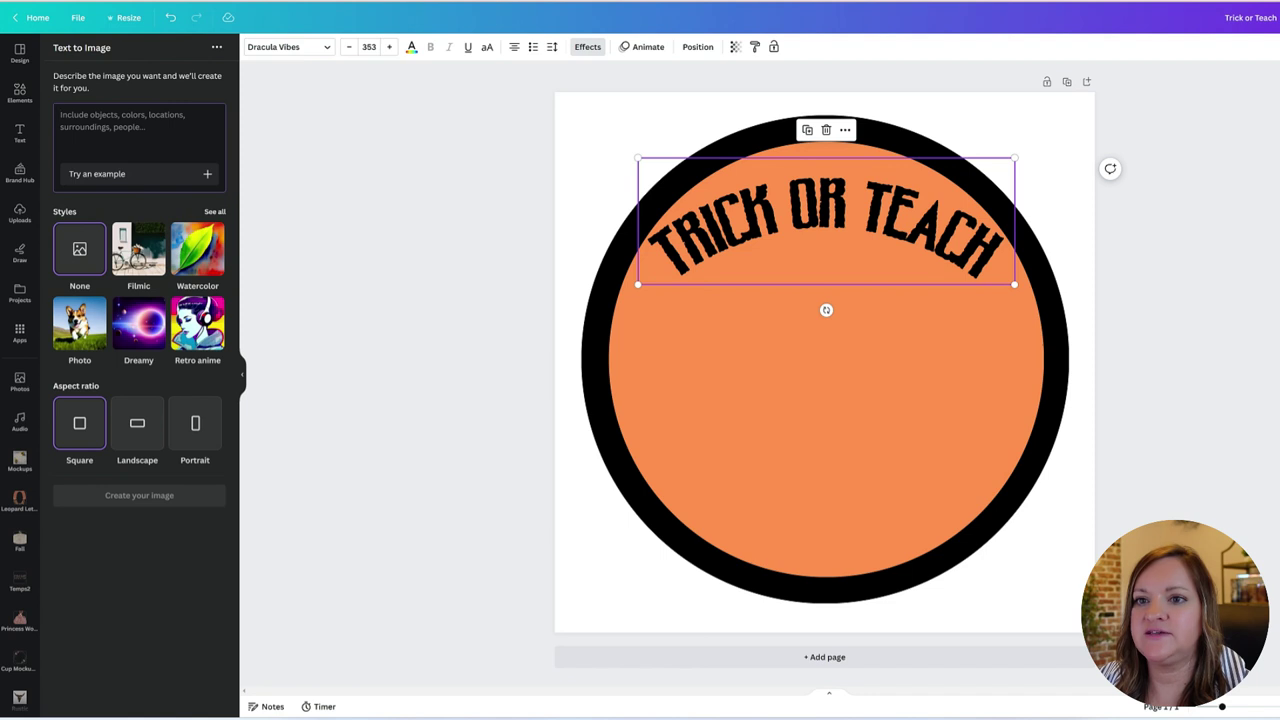
{"action": "type", "text": "cauldron"}
{"action": "key", "text": "Return"}
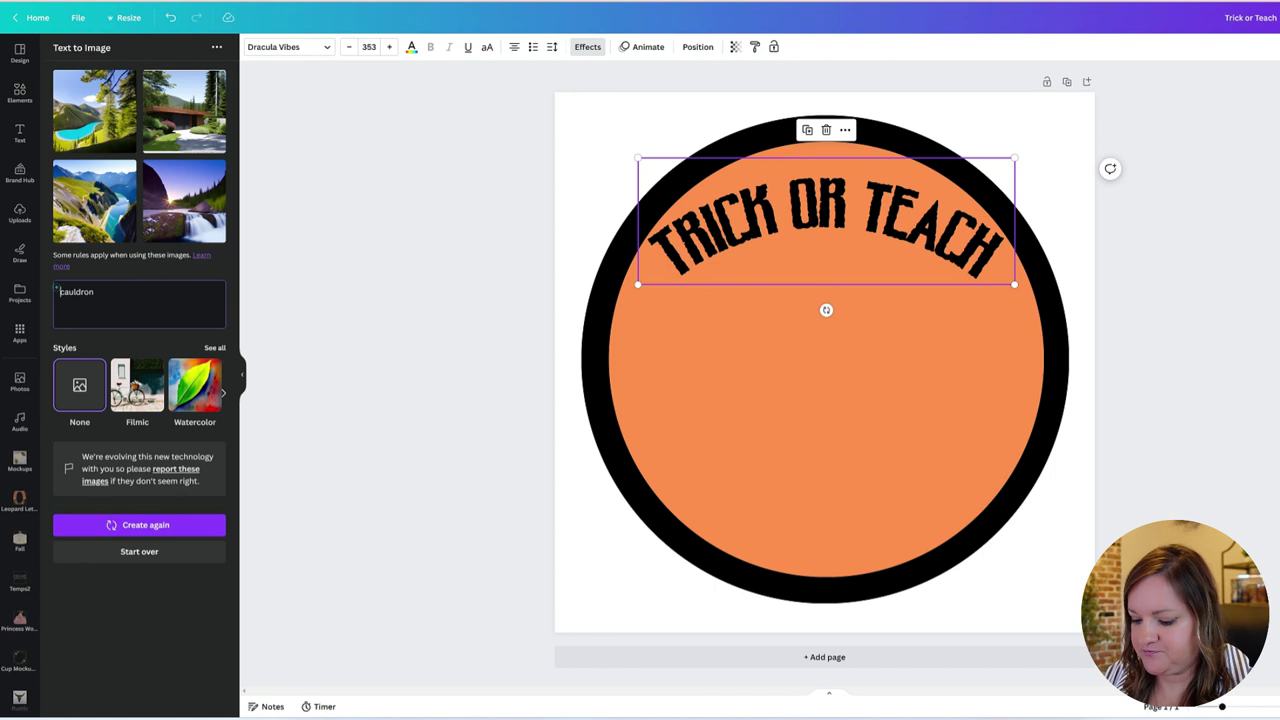
- Generate images for 'black cauldron outline logo, svg style', fixing the typo, then switch to Discord
{"action": "type", "text": "black cauldron outline logo"}
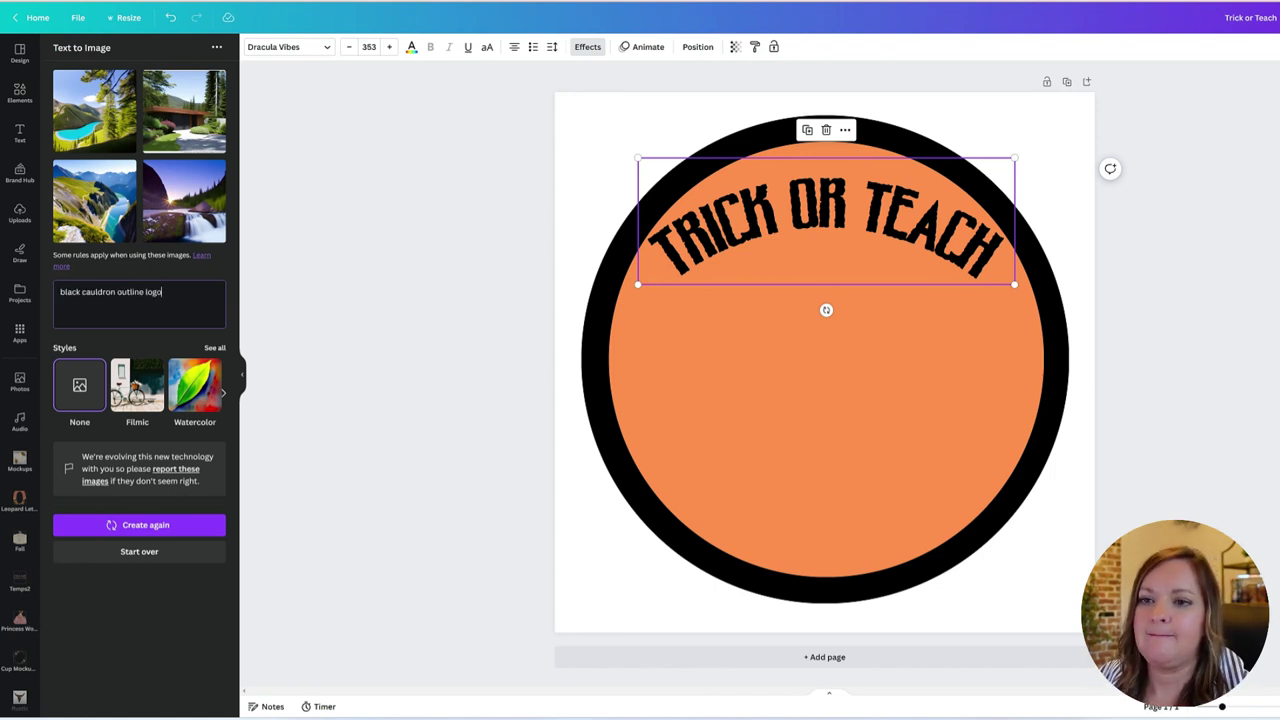
{"action": "type", "text": ", svg stul"}
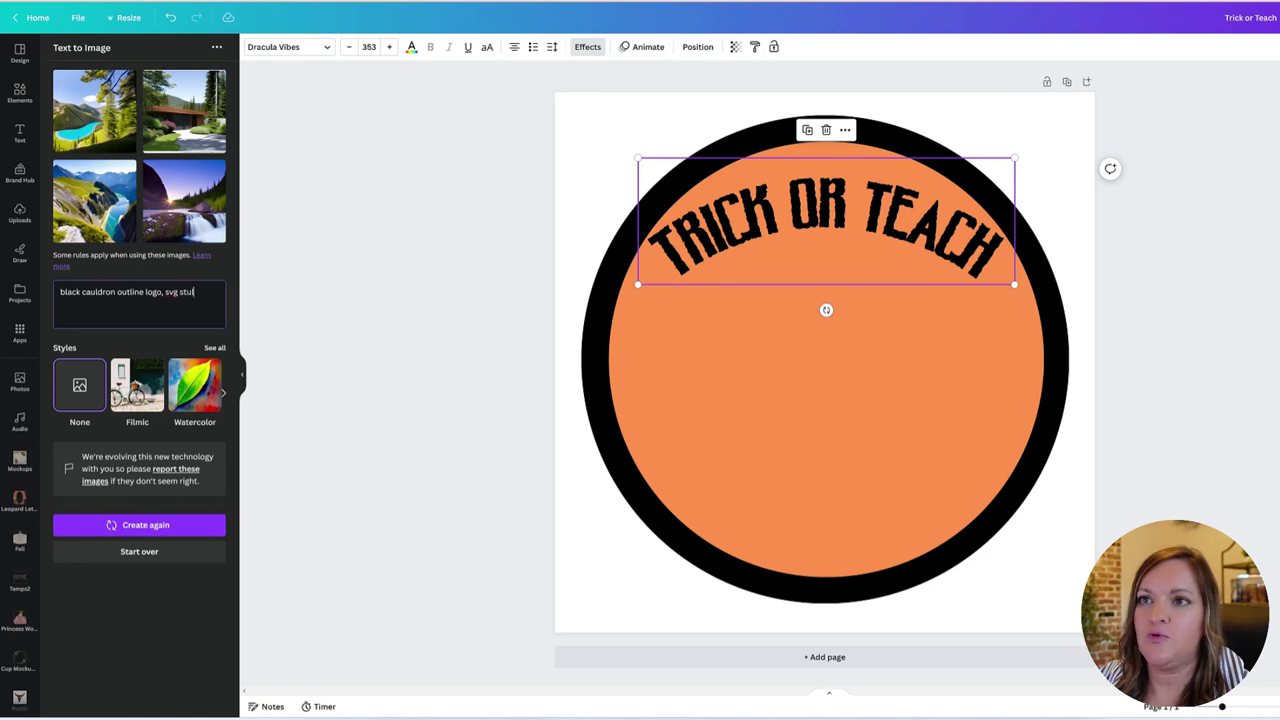
{"action": "type", "text": "e"}
{"action": "key", "text": "Return"}
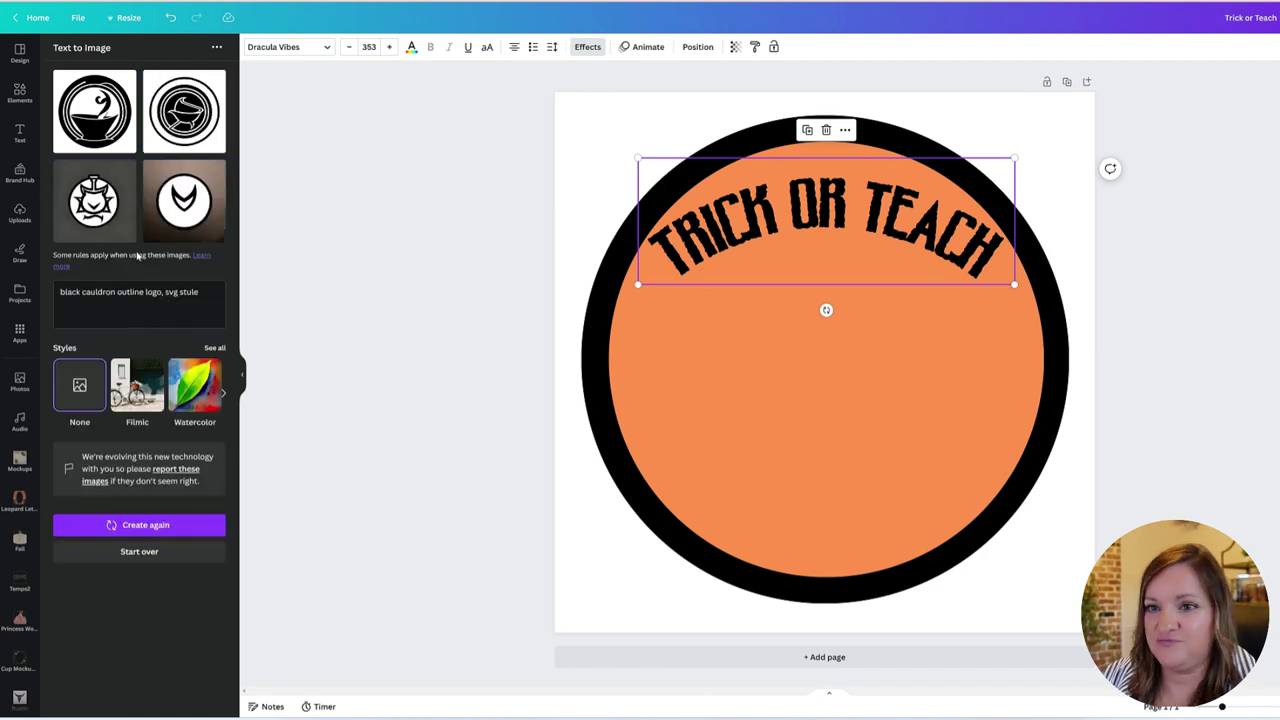
{"action": "key", "text": "BackSpace"}
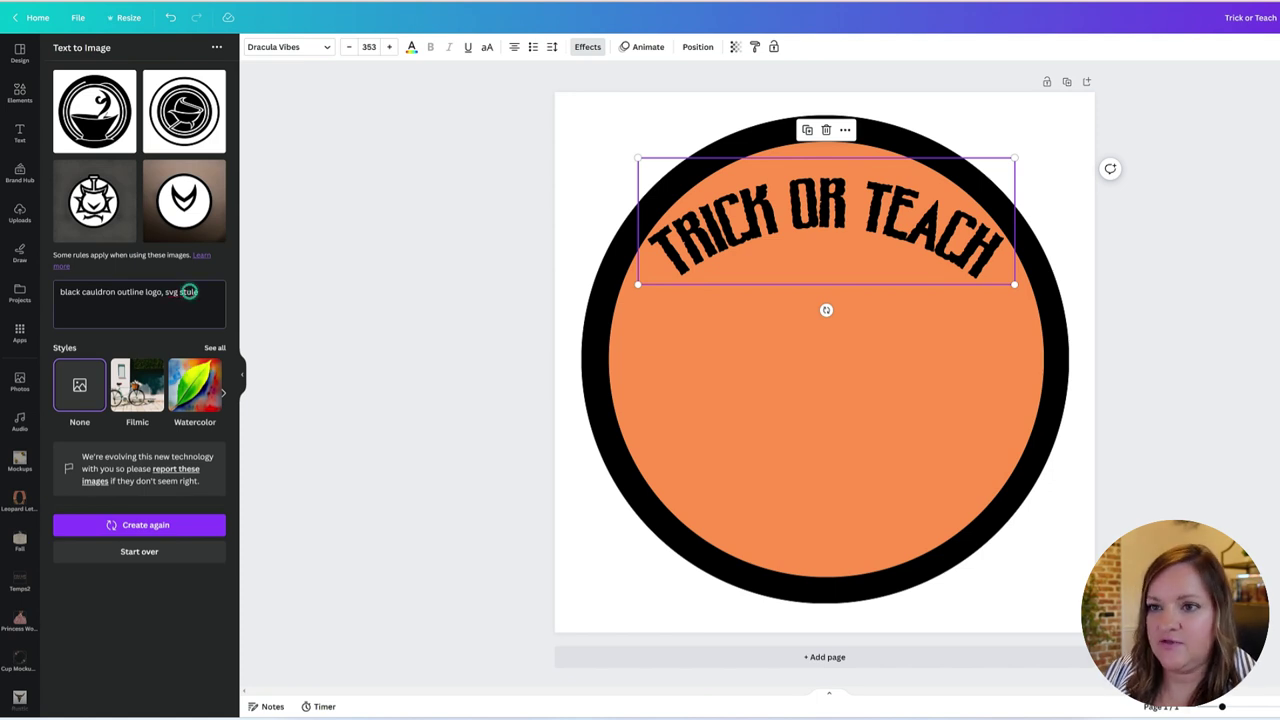
{"action": "type", "text": "y"}
{"action": "left_click", "coordinate": [139, 525]}
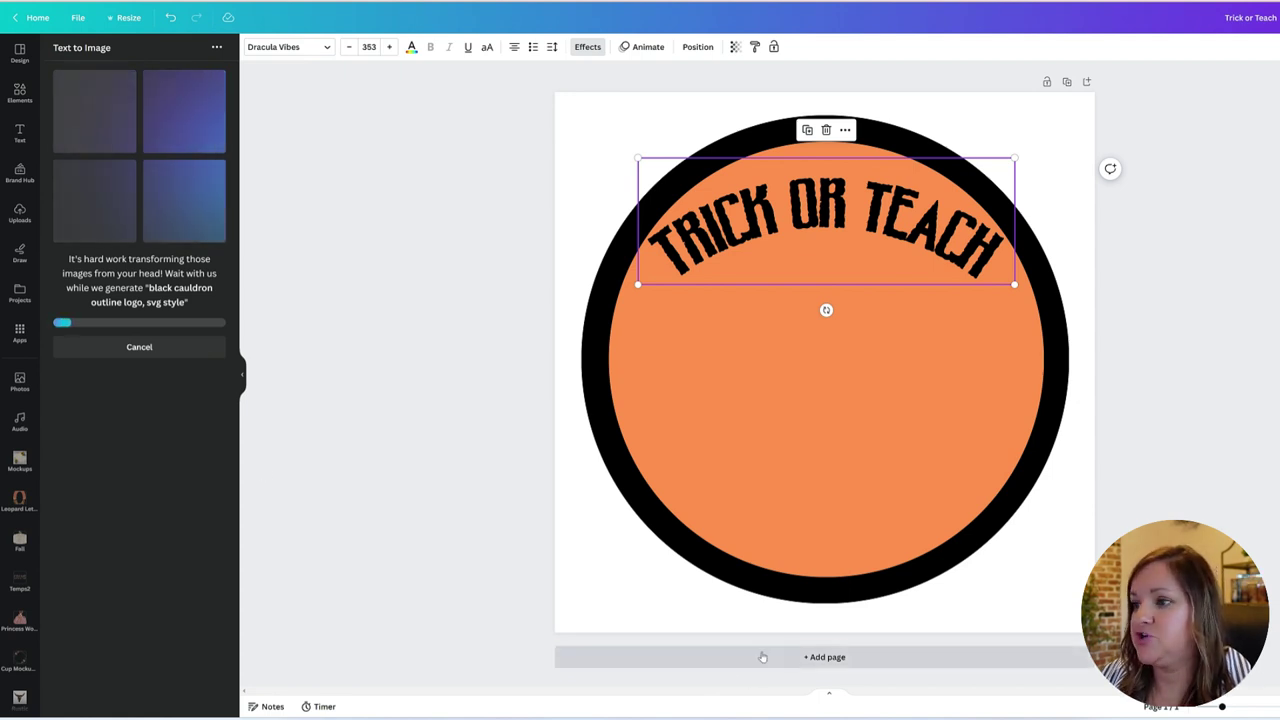
{"action": "key", "text": "alt+Tab"}
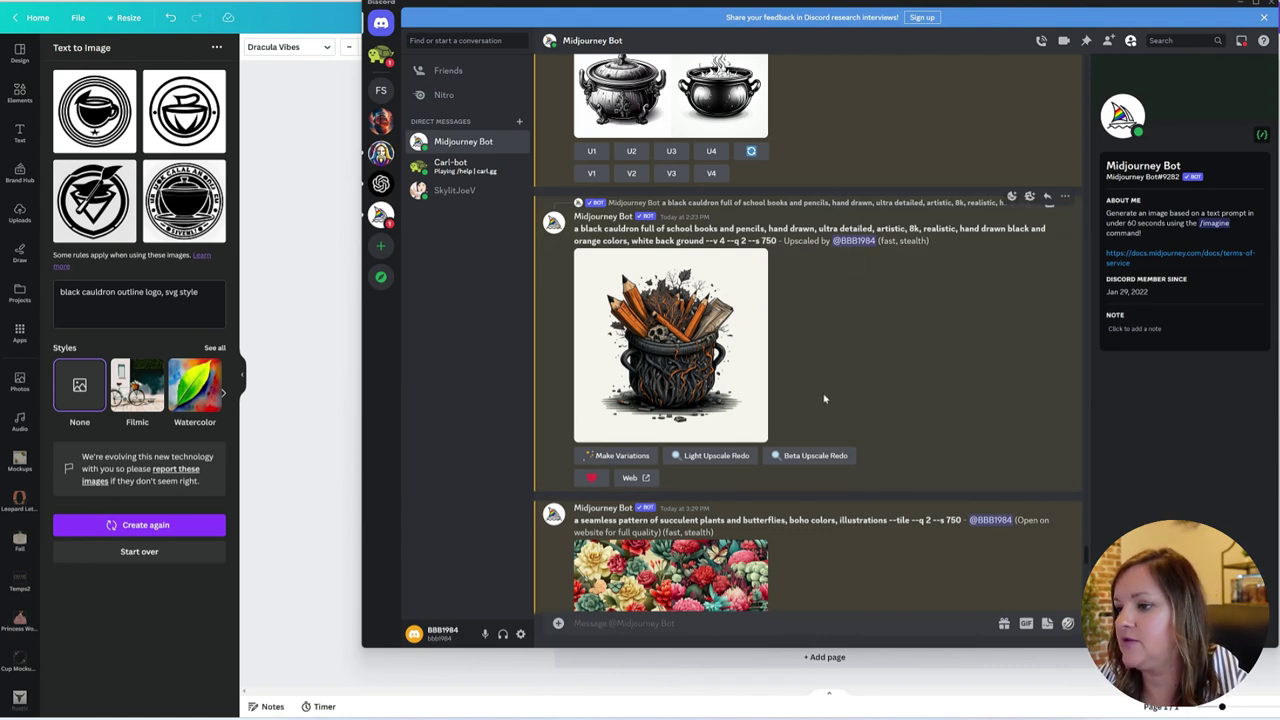
- Send Midjourney /imagine prompts for a books outline and a pencil outline
{"action": "scroll", "coordinate": [826, 466], "scroll_direction": "down", "scroll_amount": 2}
{"action": "scroll", "coordinate": [826, 466], "scroll_direction": "up", "scroll_amount": 7}
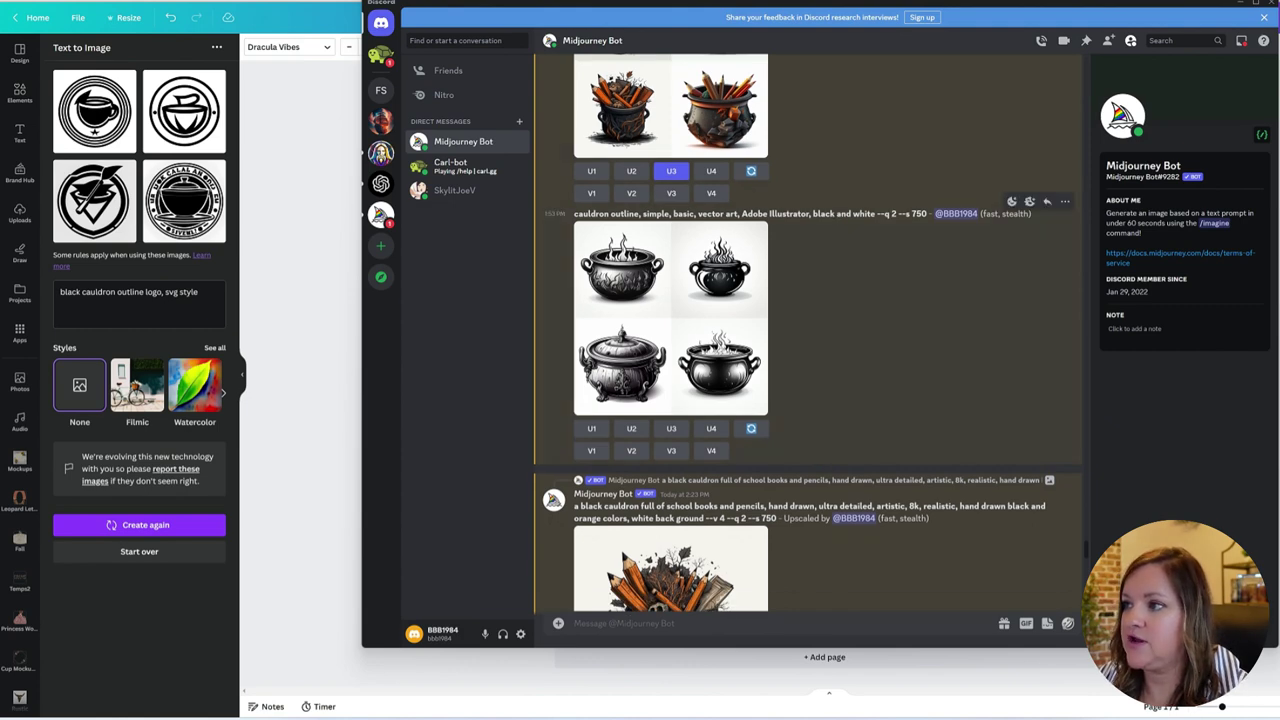
{"action": "type", "text": "/"}
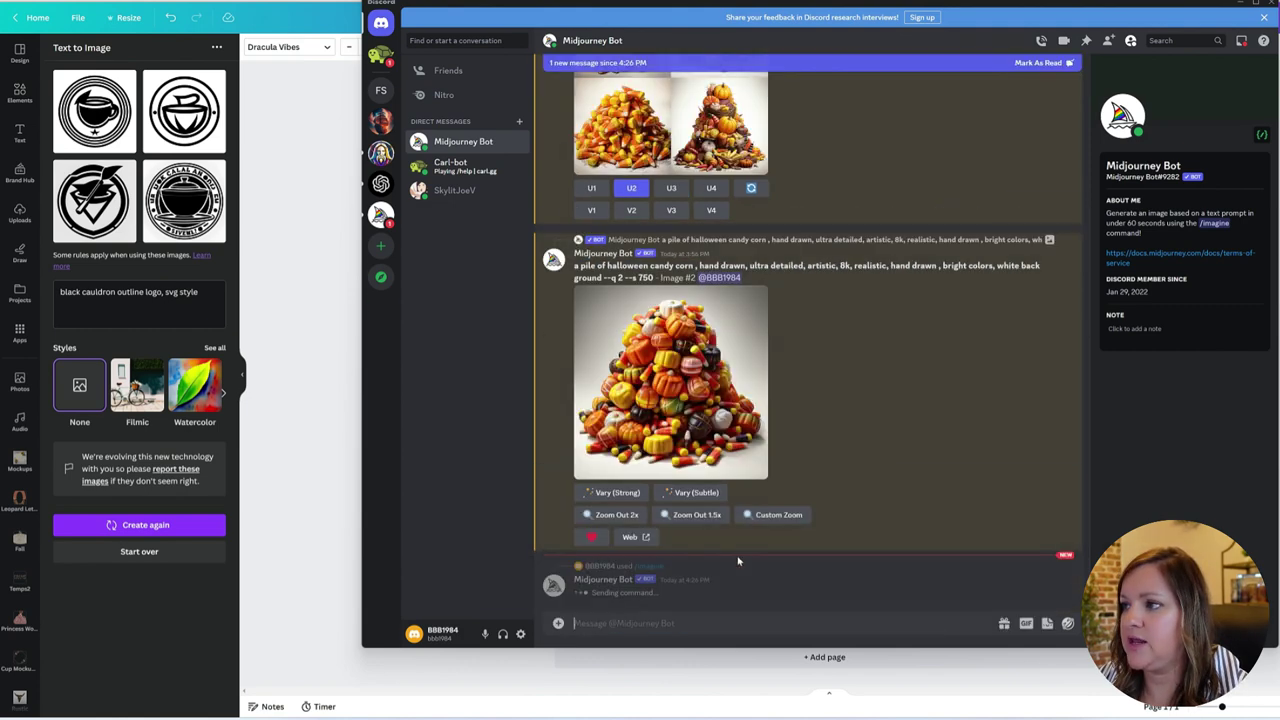
{"action": "key", "text": "Return"}
{"action": "type", "text": "books outline, simple, basic, vector art, Adobe Illustrator, black and white"}
{"action": "double_click", "coordinate": [664, 623]}
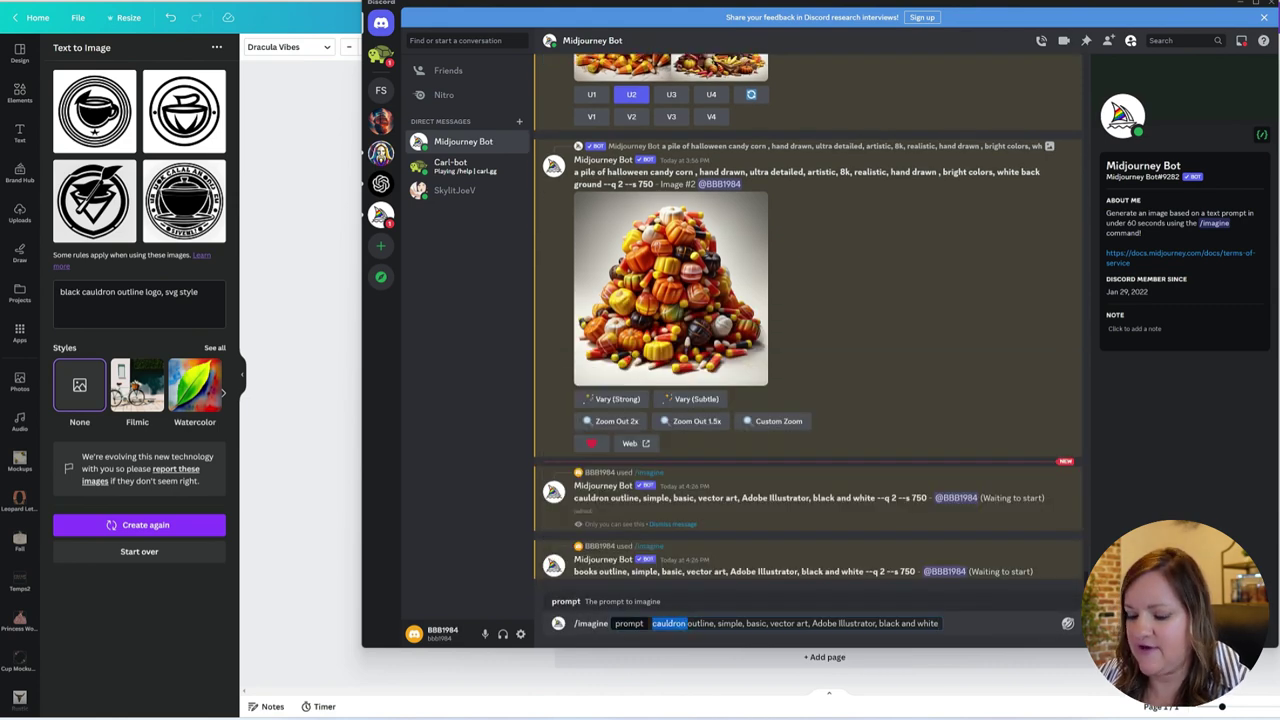
{"action": "type", "text": "pencil"}
{"action": "key", "text": "Return"}
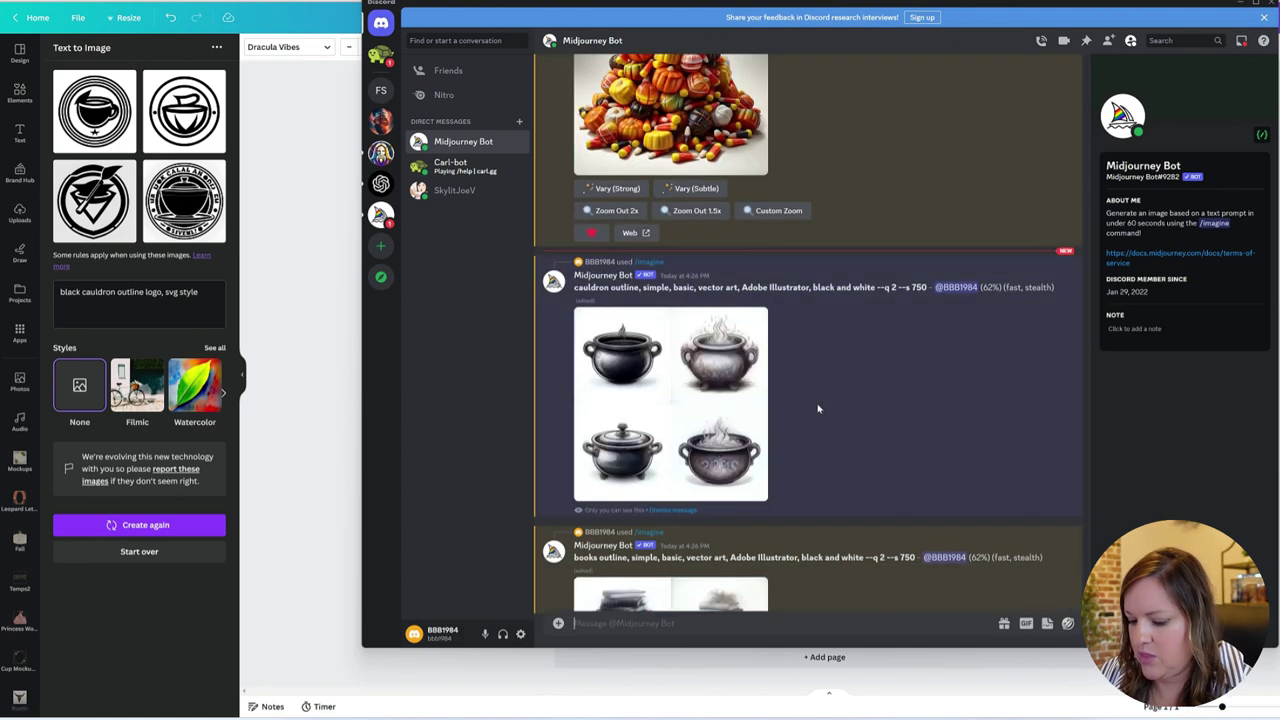
- Upscale the first books image (U1) and open its save options
{"action": "scroll", "coordinate": [880, 425], "scroll_direction": "up", "scroll_amount": 3}
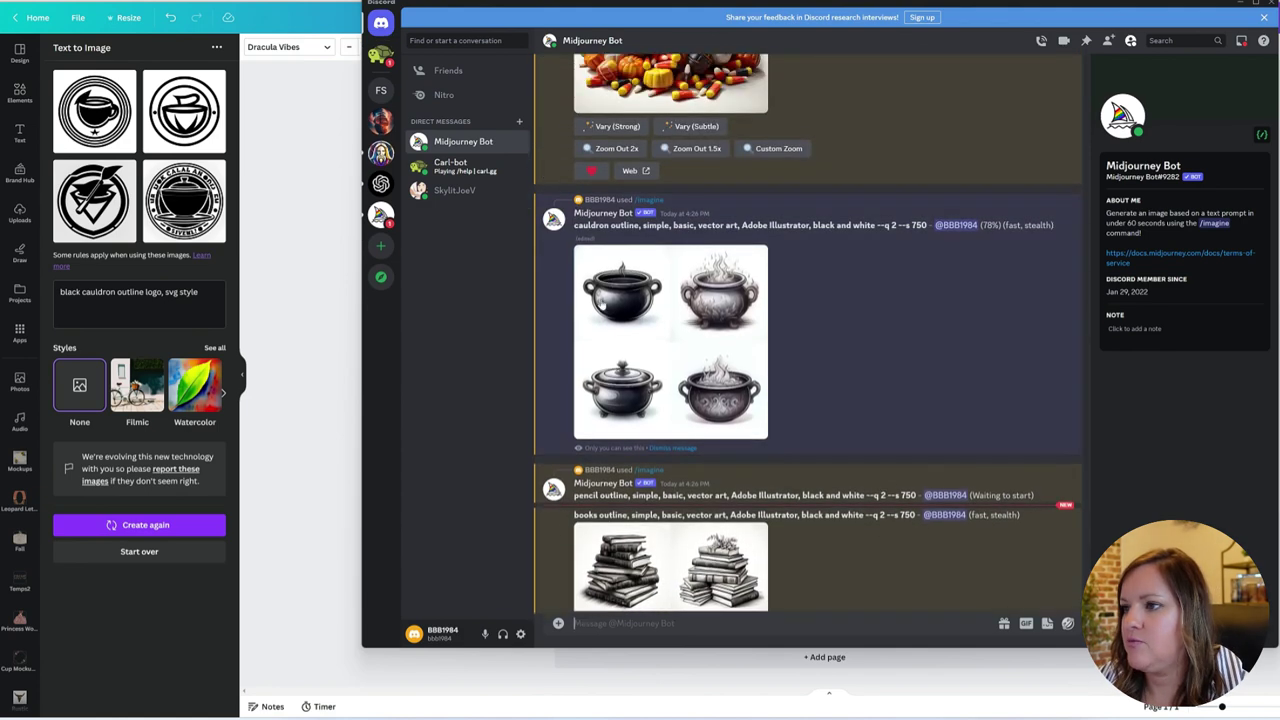
{"action": "scroll", "coordinate": [776, 325], "scroll_direction": "down", "scroll_amount": 3}
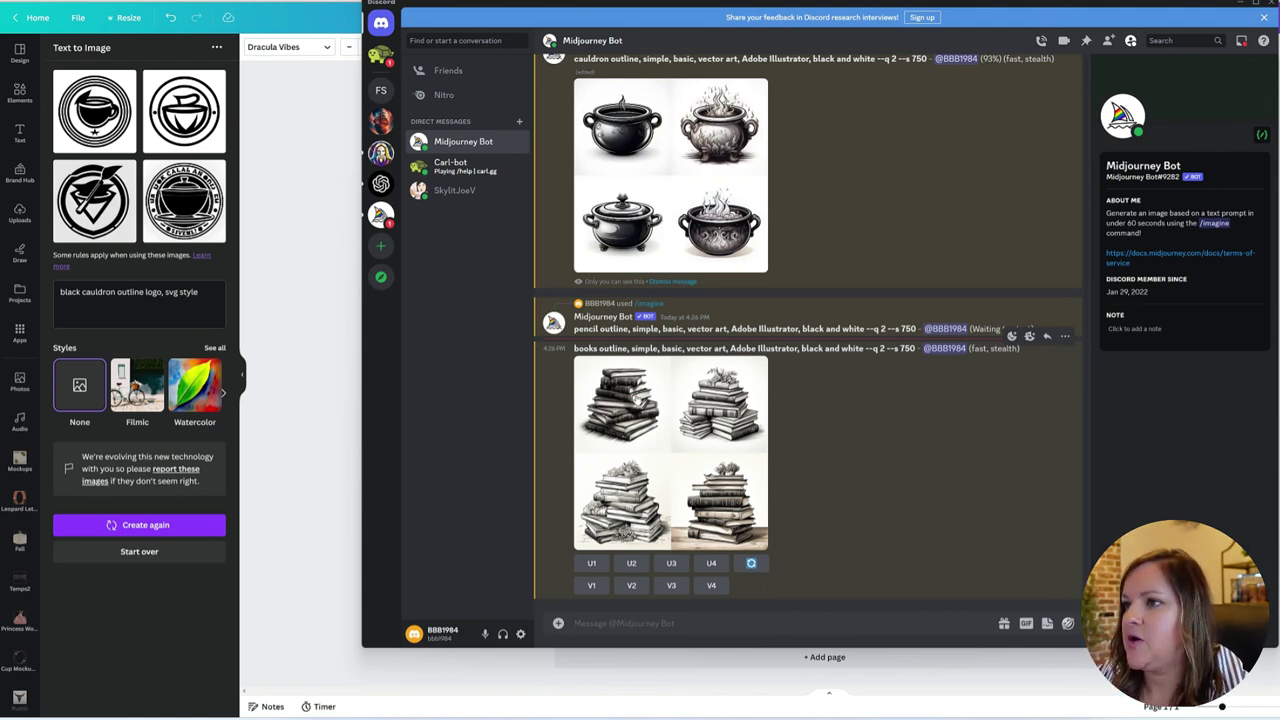
{"action": "scroll", "coordinate": [640, 402], "scroll_direction": "up", "scroll_amount": 2}
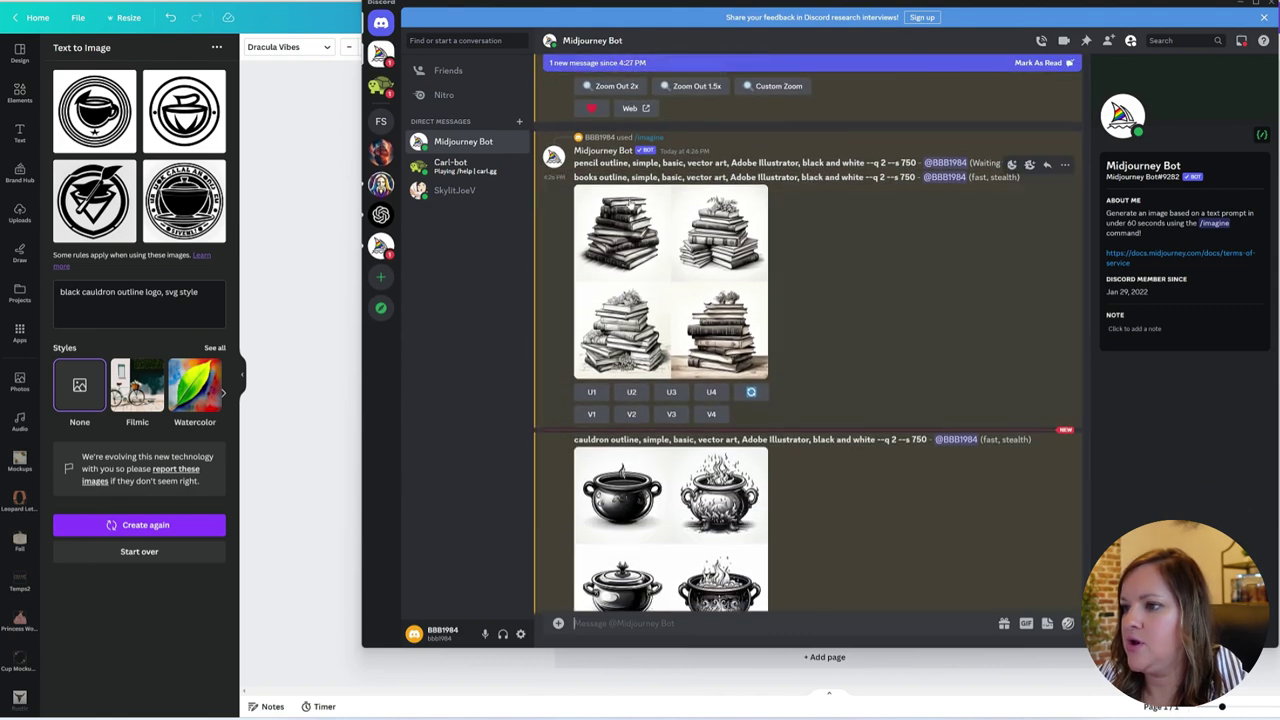
{"action": "left_click", "coordinate": [591, 392]}
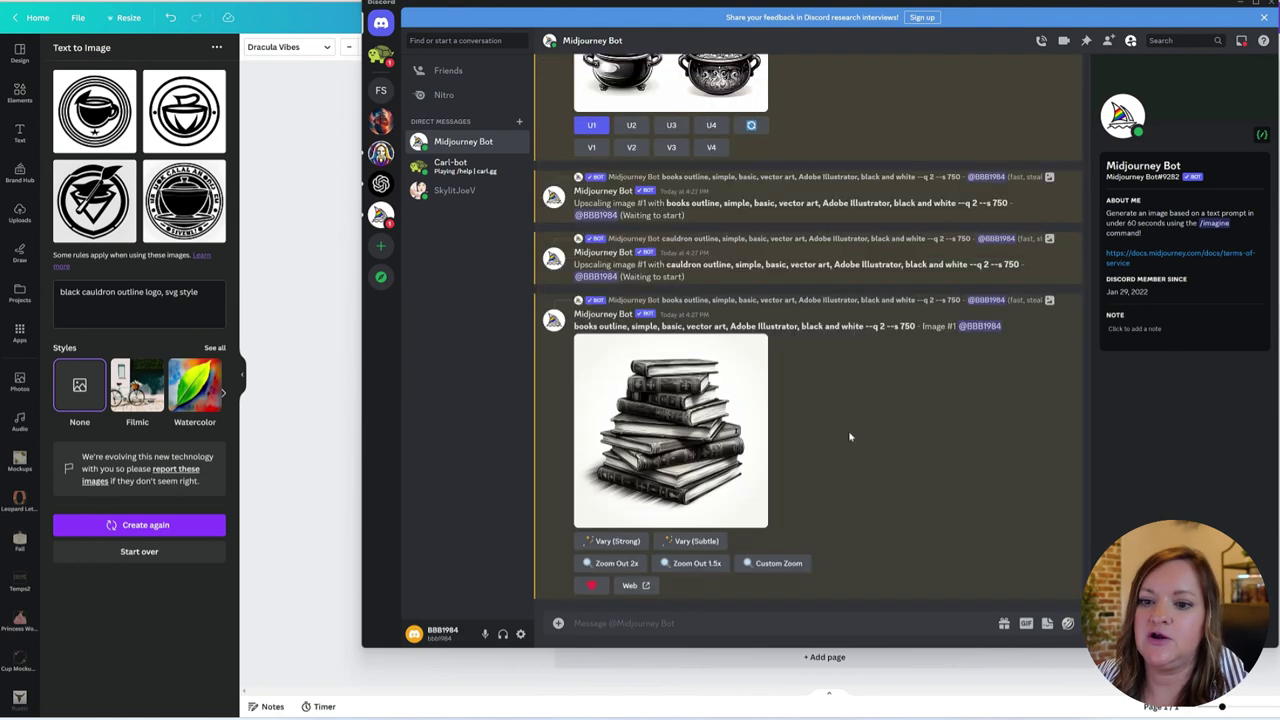
{"action": "right_click", "coordinate": [690, 430]}
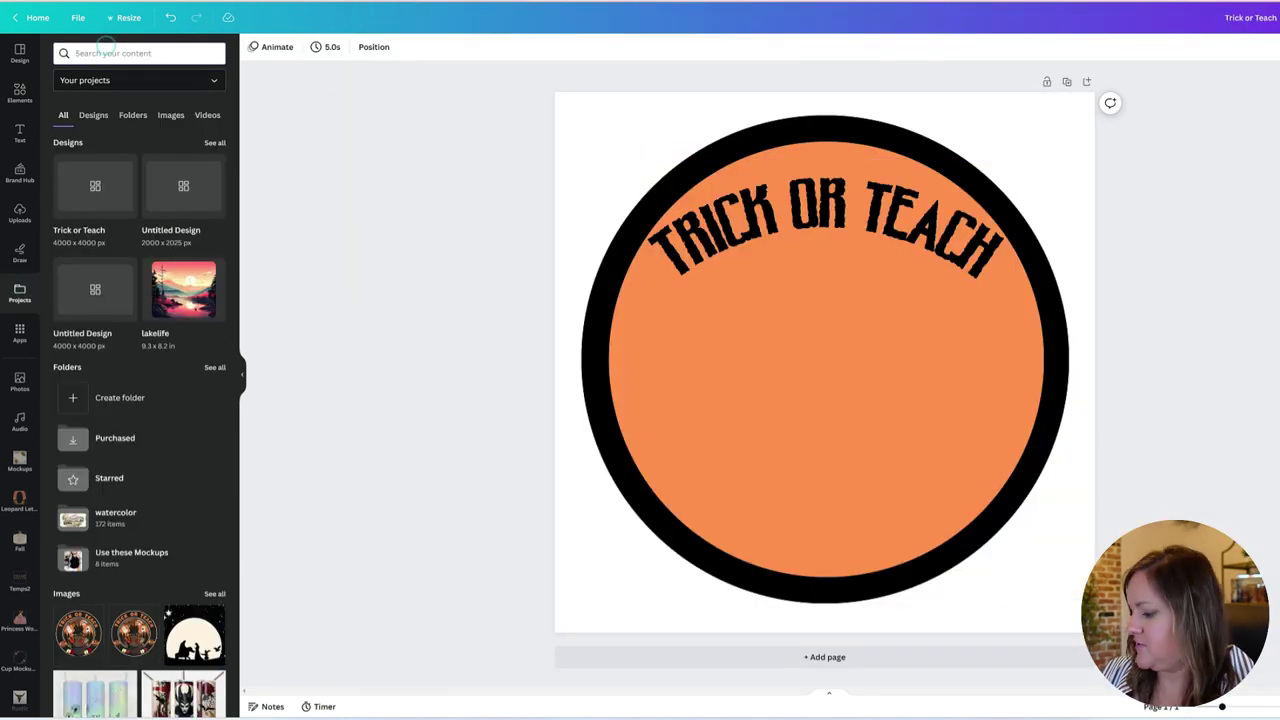
- Search projects for 'halloween', open the Halloween folder and upload the books and cauldron images
{"action": "type", "text": "hal"}
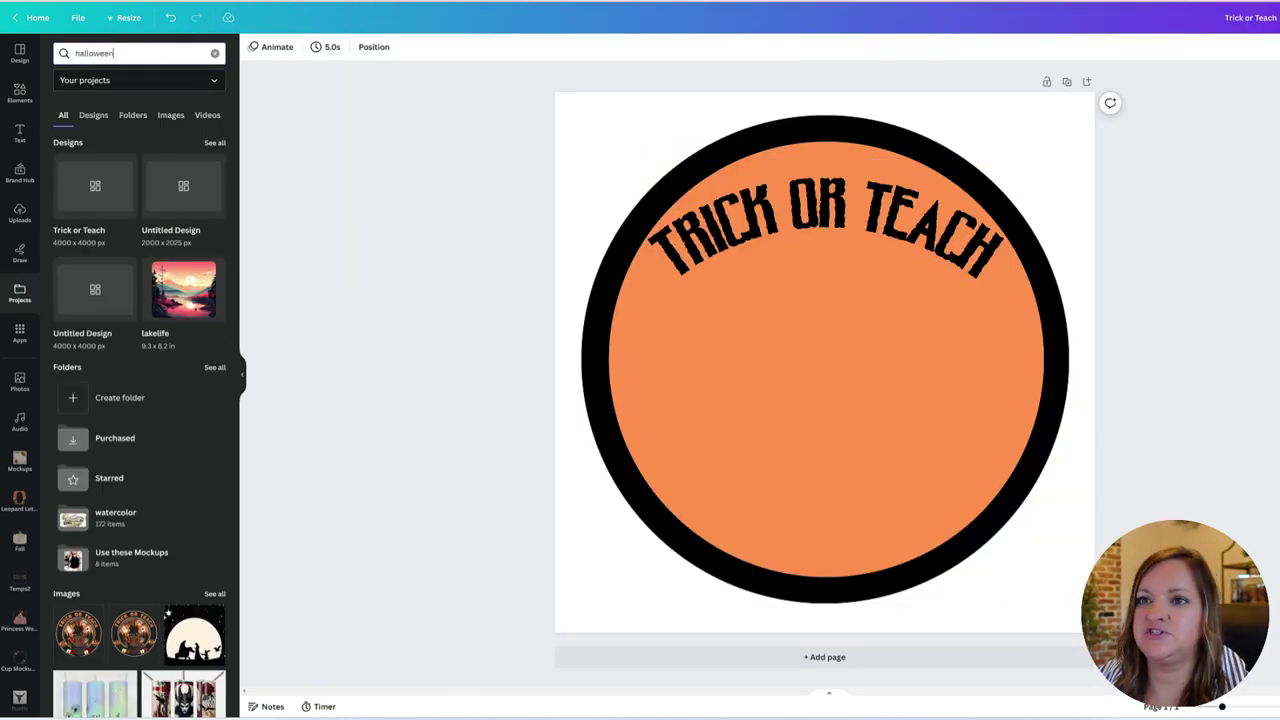
{"action": "type", "text": "loween"}
{"action": "key", "text": "Return"}
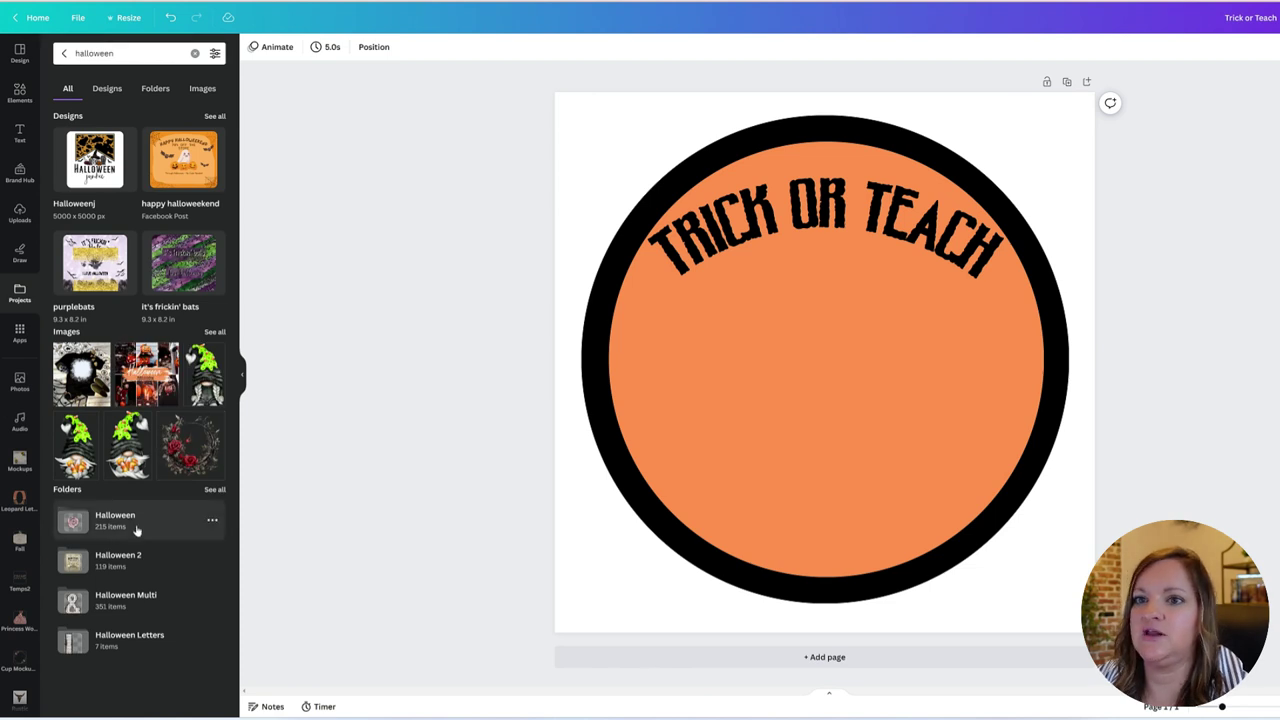
{"action": "left_click", "coordinate": [136, 530]}
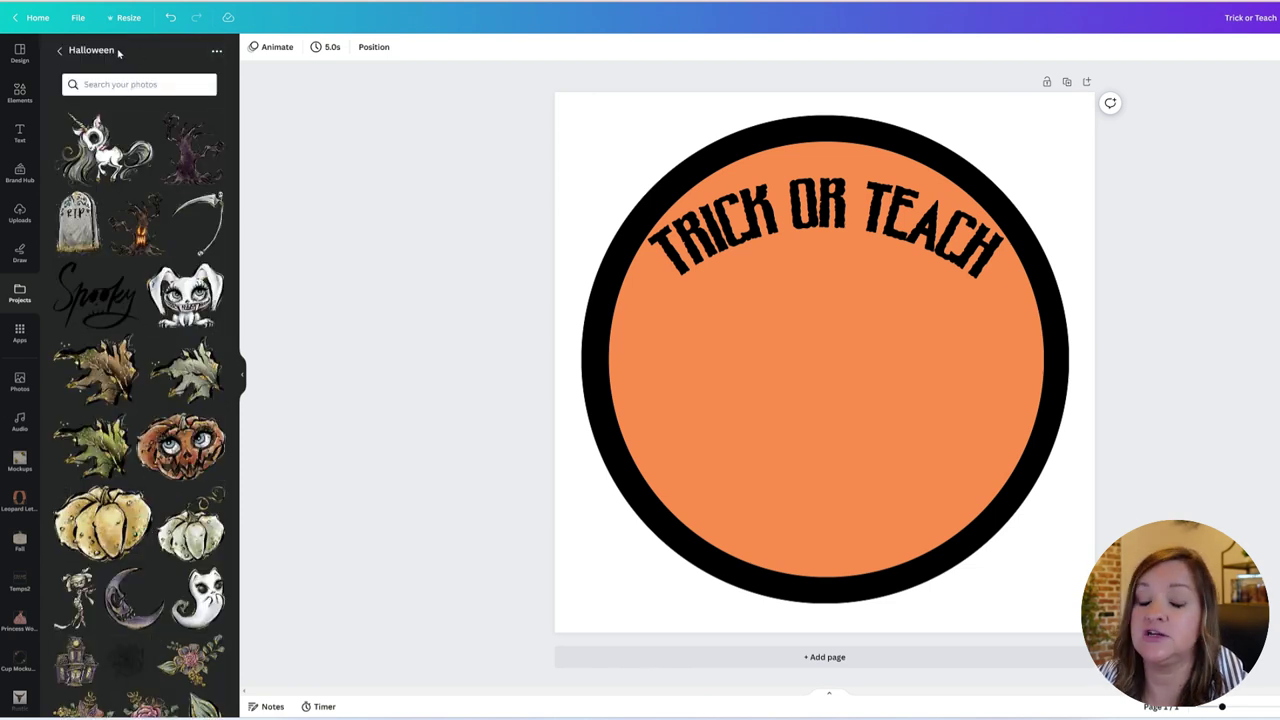
{"action": "left_click", "coordinate": [215, 51]}
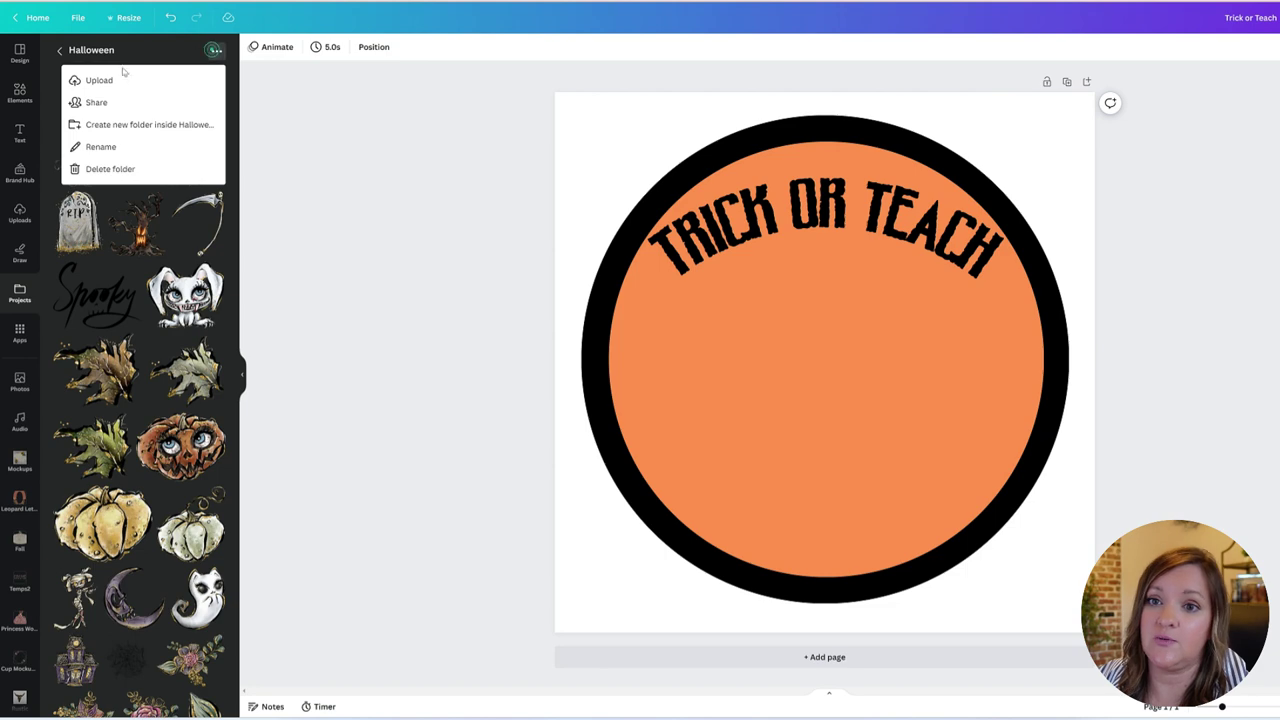
{"action": "left_click", "coordinate": [124, 80]}
{"action": "left_click", "coordinate": [153, 90]}
{"action": "left_click", "coordinate": [251, 88], "text": "ctrl"}
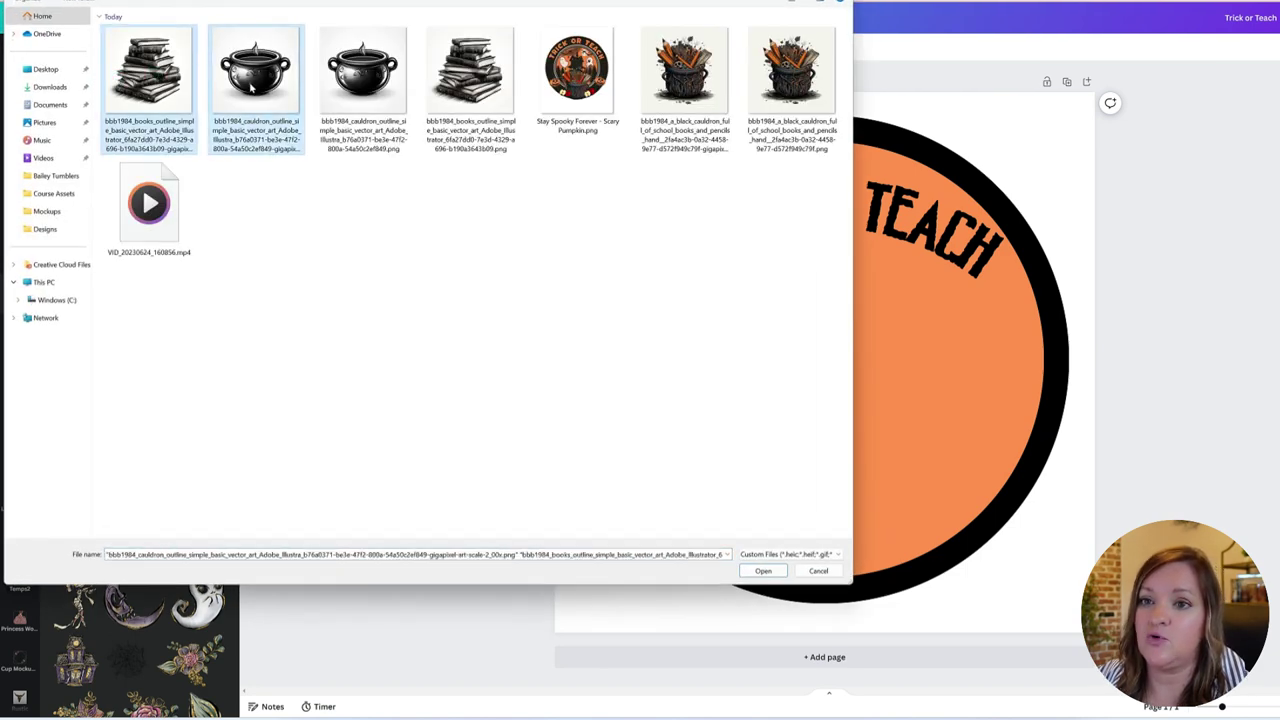
{"action": "key", "text": "Return"}
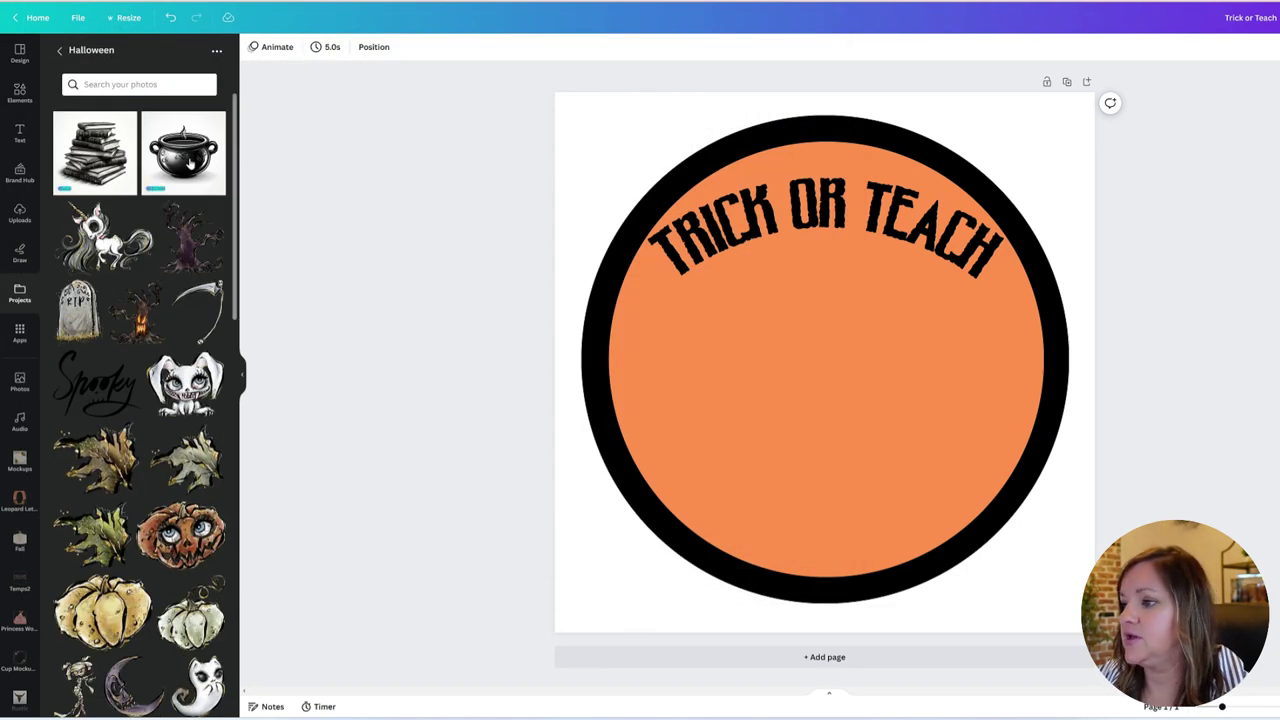
- Add the cauldron and books images to the badge and remove their backgrounds
{"action": "left_click", "coordinate": [184, 160]}
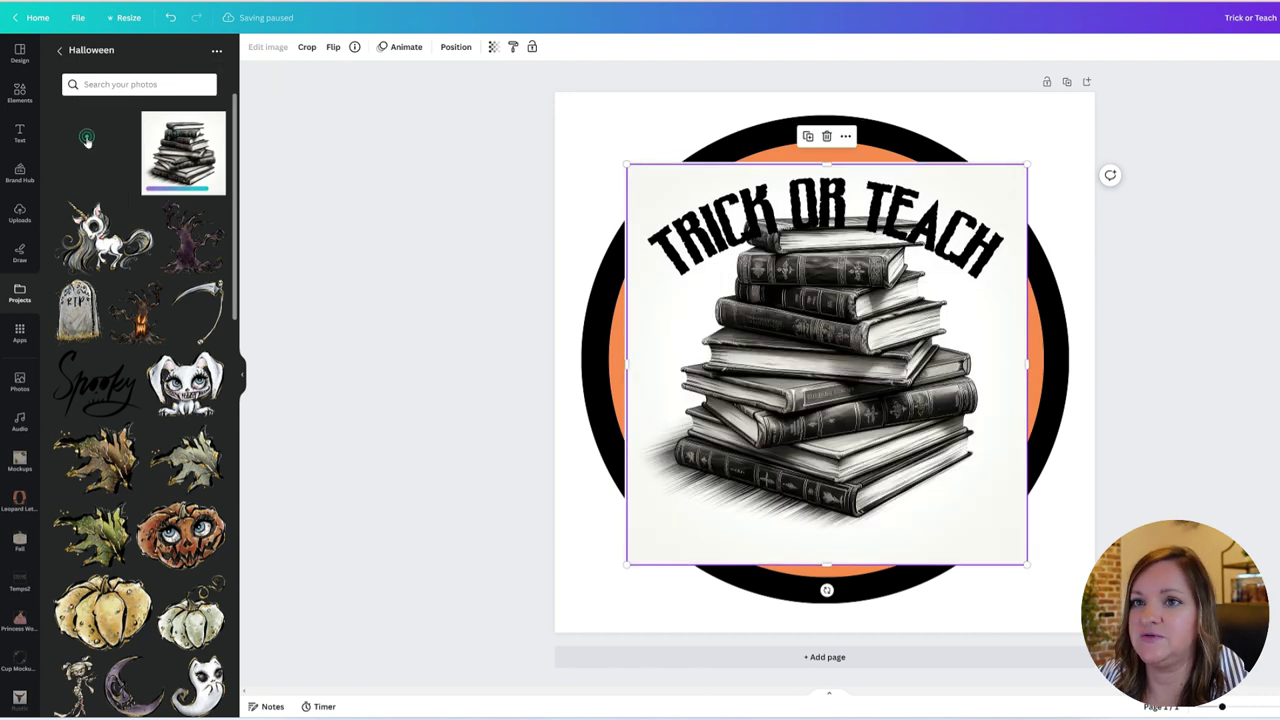
{"action": "left_click", "coordinate": [88, 142]}
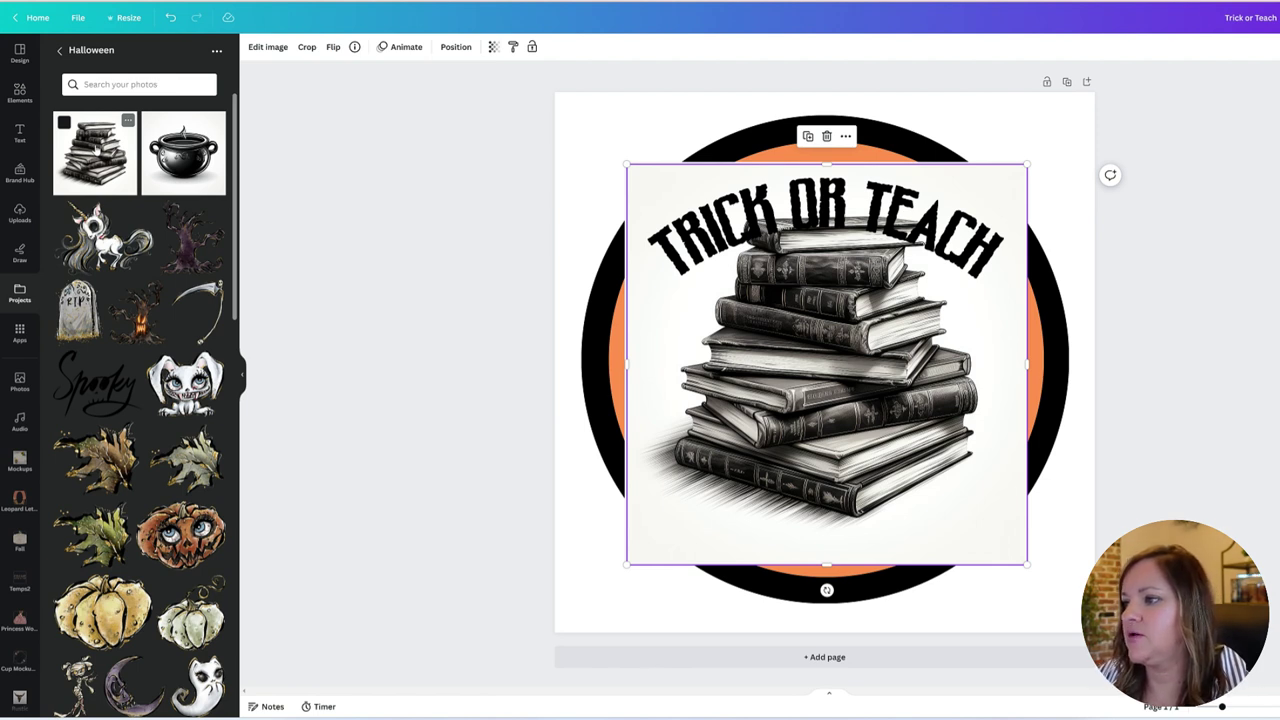
{"action": "left_click", "coordinate": [268, 47]}
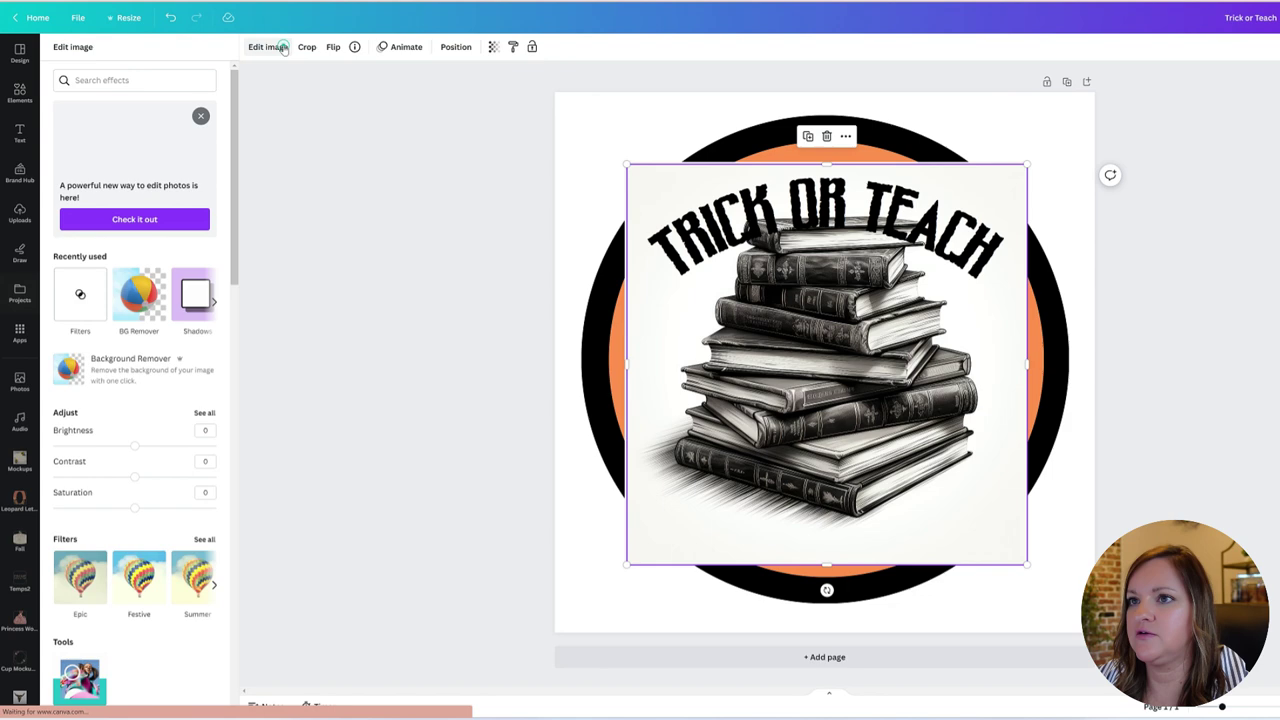
{"action": "left_click", "coordinate": [137, 292]}
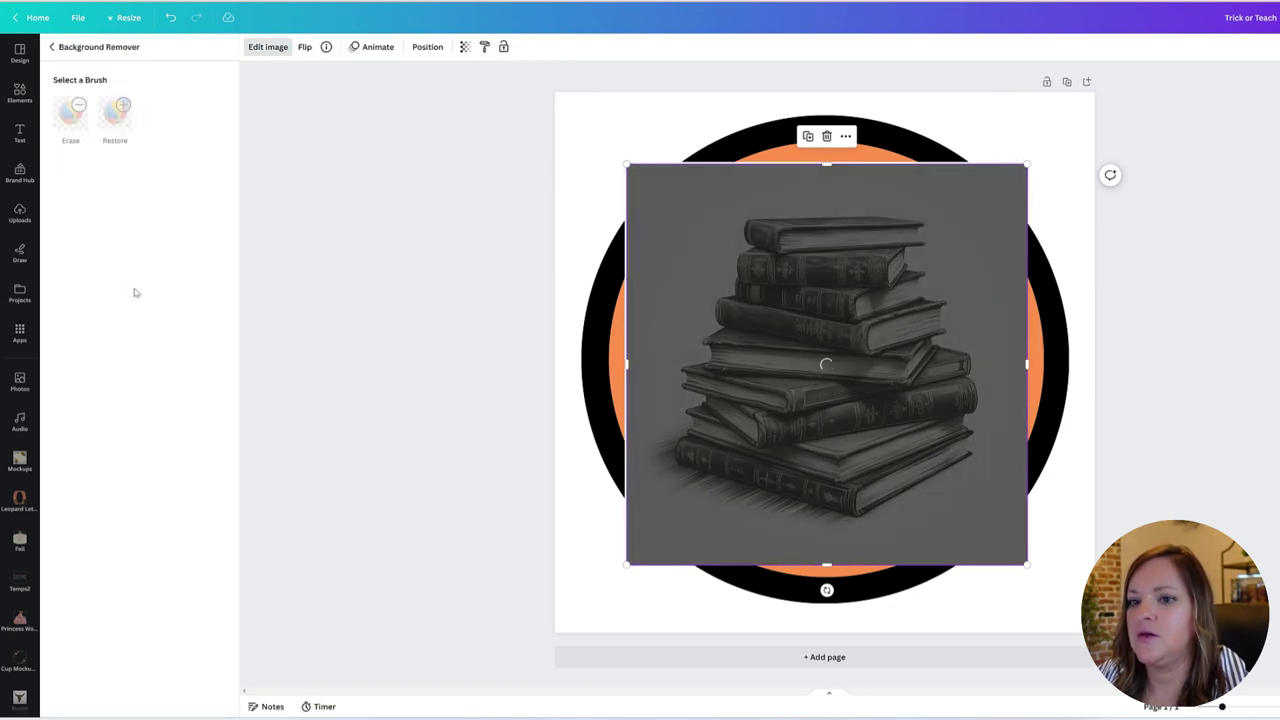
{"action": "left_click", "coordinate": [183, 697]}
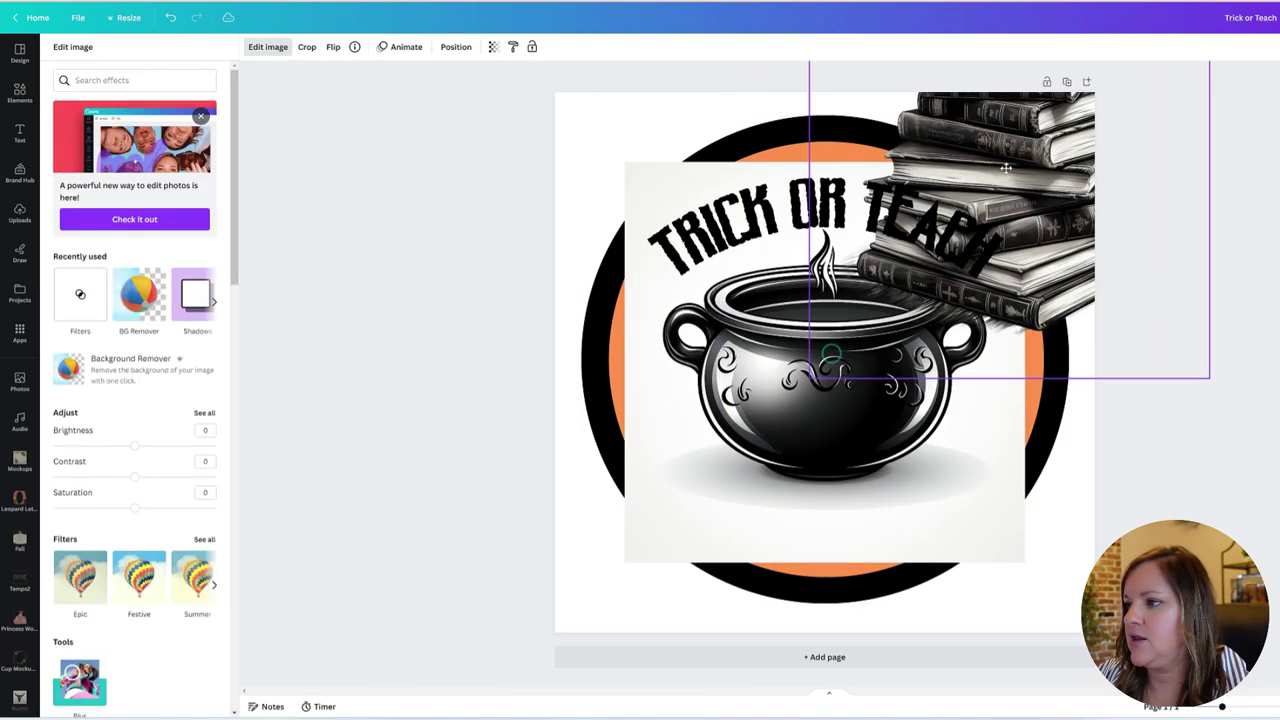
{"action": "left_click", "coordinate": [137, 292]}
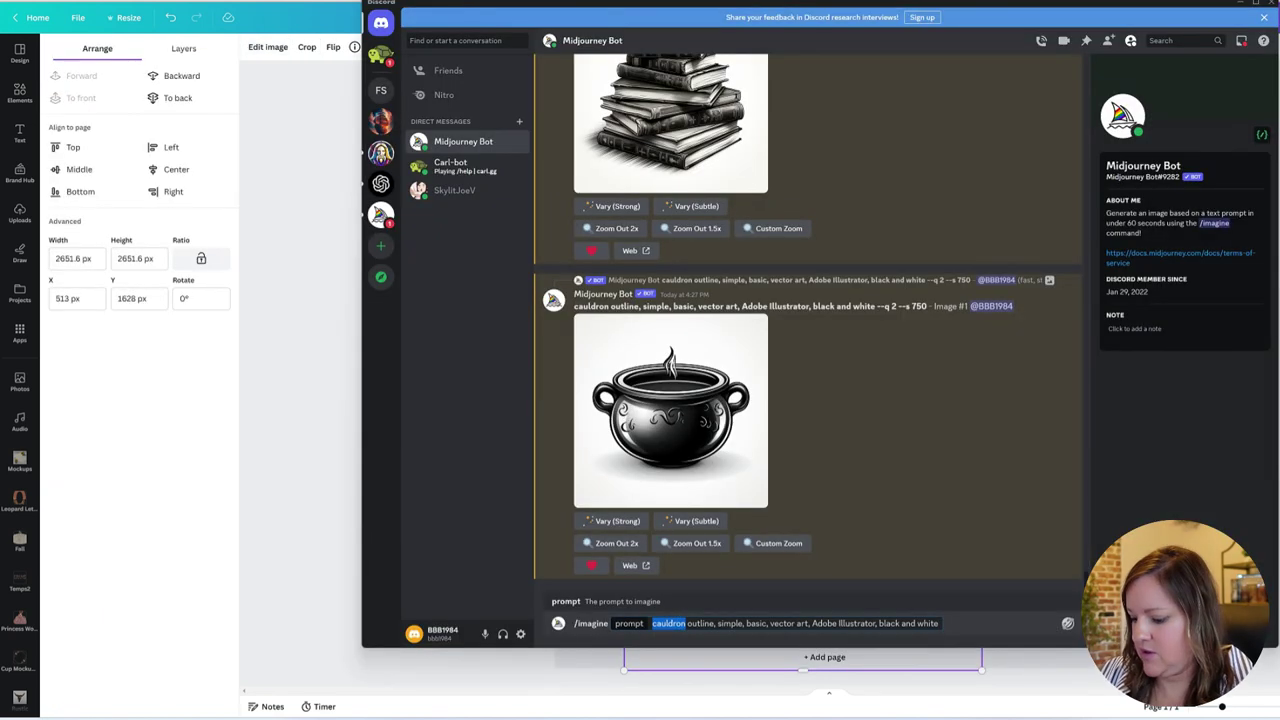
- Send a 'potion bottle' image prompt, then bring the badge design back
{"action": "type", "text": "potion bottle"}
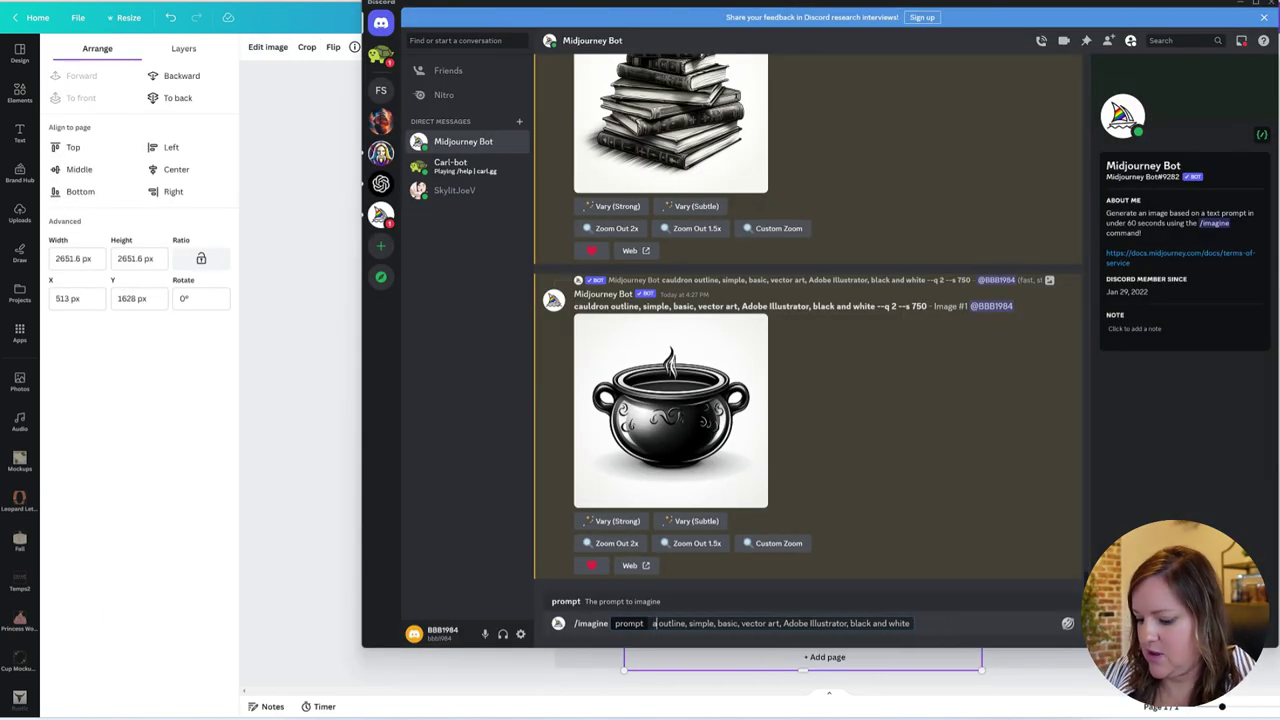
{"action": "key", "text": "Return"}
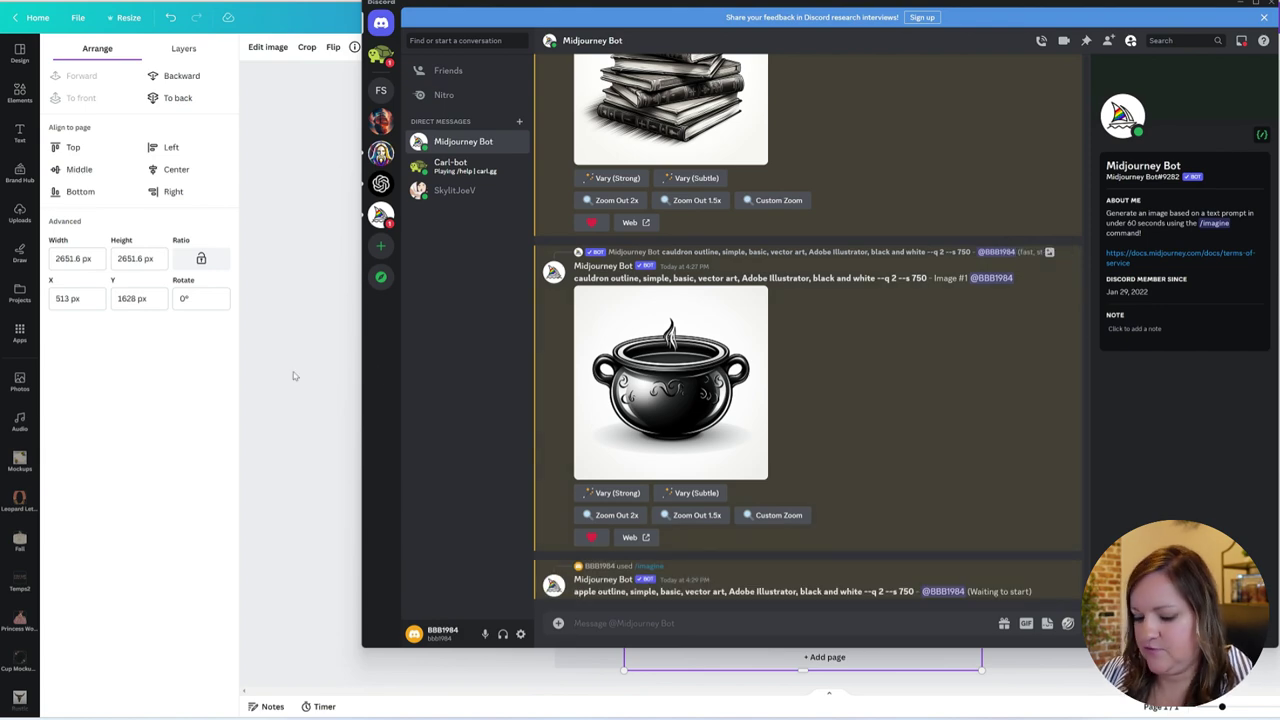
{"action": "left_click", "coordinate": [293, 376]}
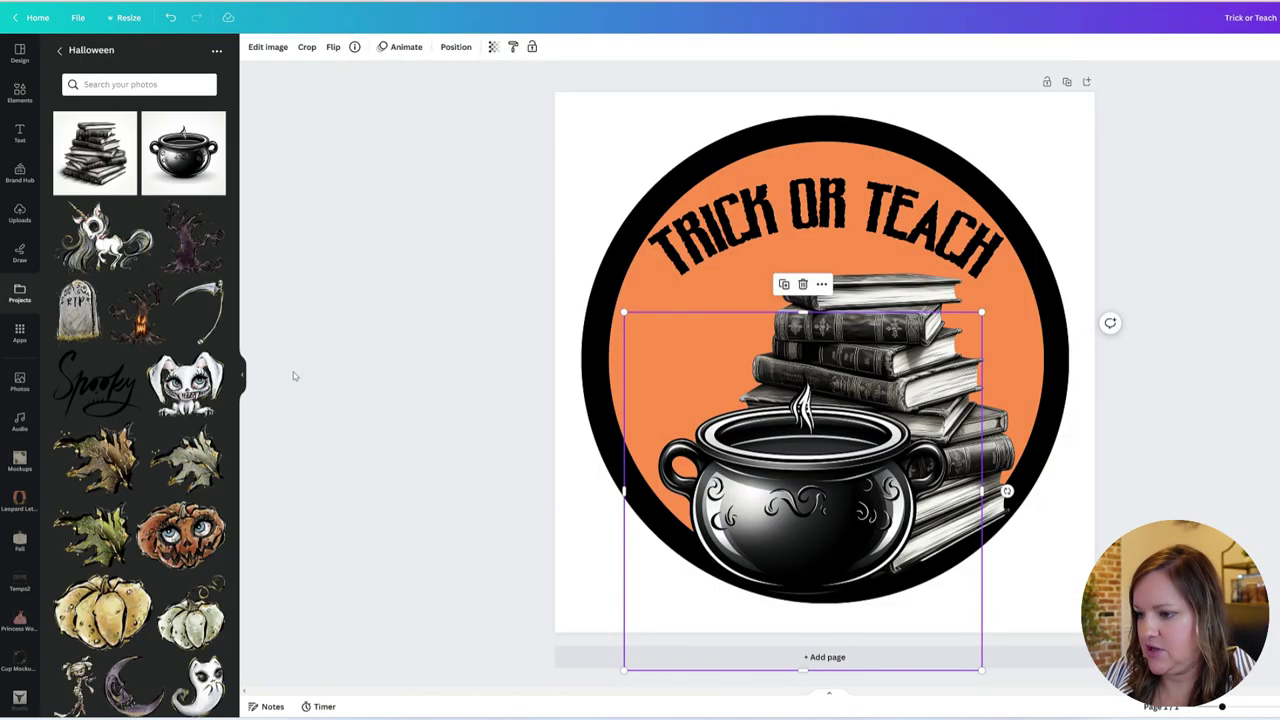
- Give the TRICK OR TEACH title an outline, enlarge and reposition it, then switch to Discord
{"action": "left_click", "coordinate": [876, 204]}
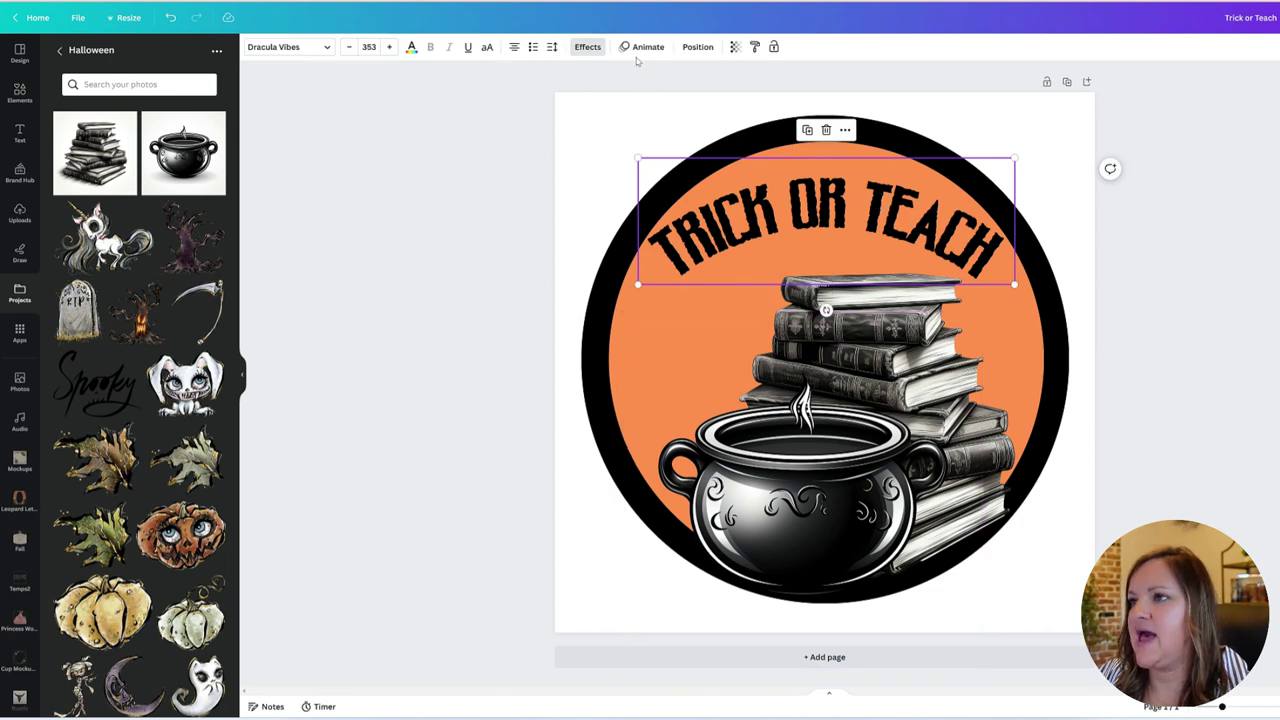
{"action": "left_click", "coordinate": [587, 46]}
{"action": "left_click", "coordinate": [198, 189]}
{"action": "left_click", "coordinate": [216, 278]}
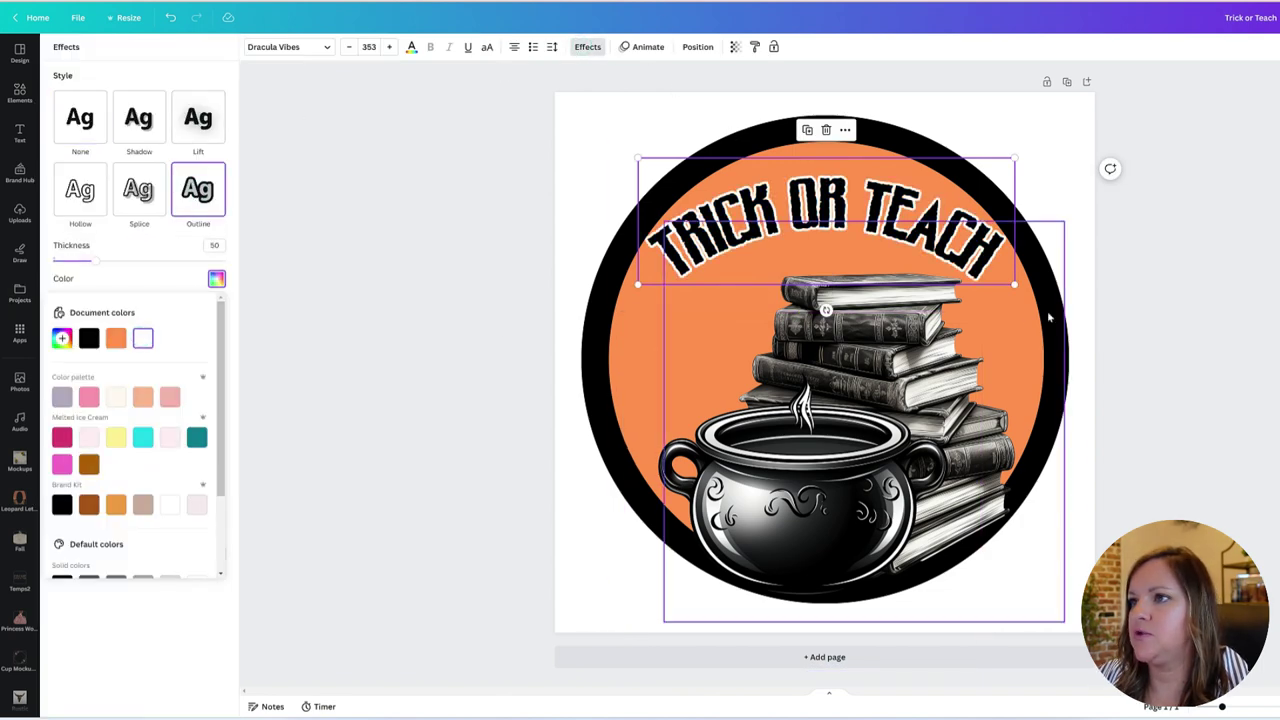
{"action": "left_click_drag", "start_coordinate": [1014, 284], "coordinate": [1020, 290]}
{"action": "left_click_drag", "start_coordinate": [848, 205], "coordinate": [857, 184]}
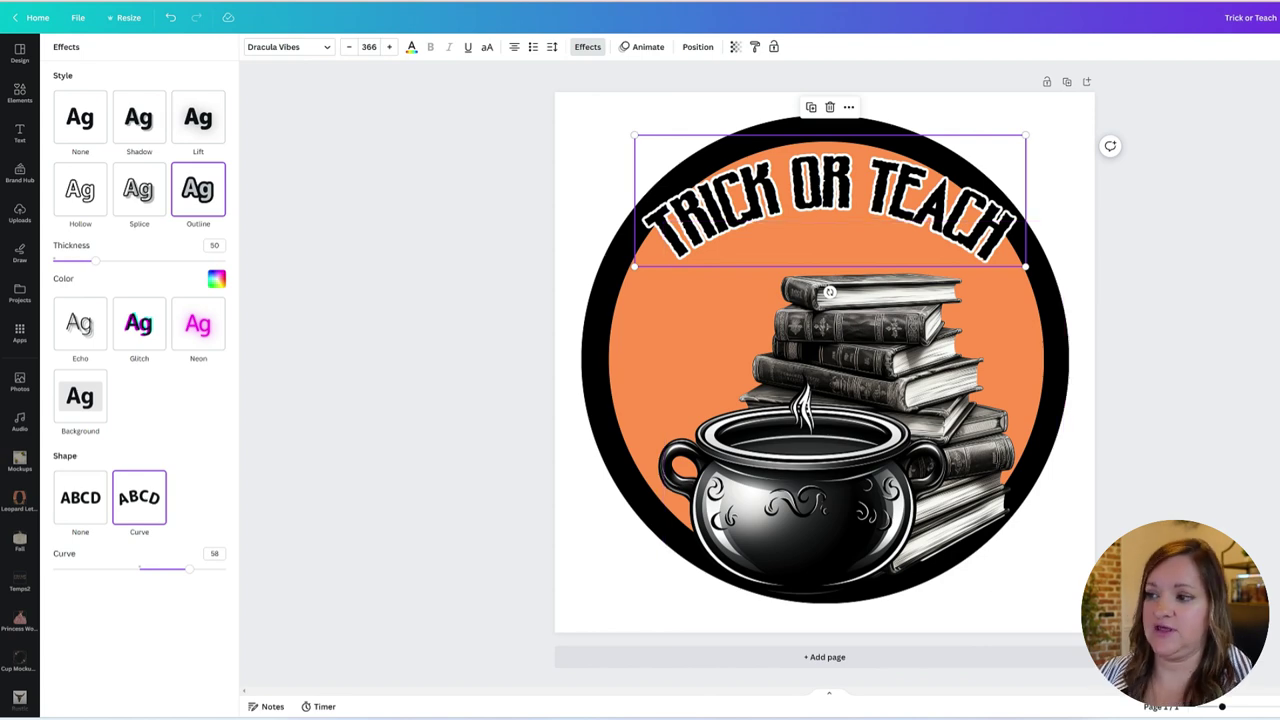
{"action": "key", "text": "alt+Tab"}
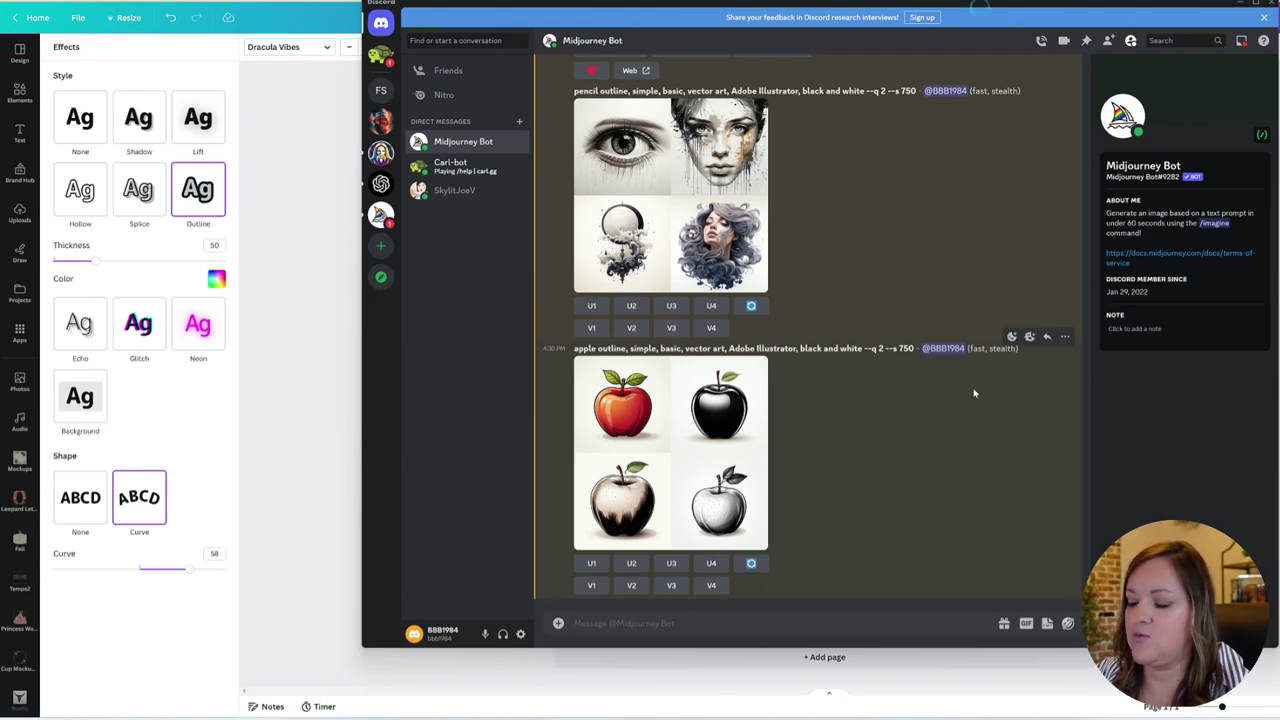
- Upscale the second apple image (U2) and save it to disk
{"action": "left_click_drag", "start_coordinate": [1015, 10], "coordinate": [990, 32]}
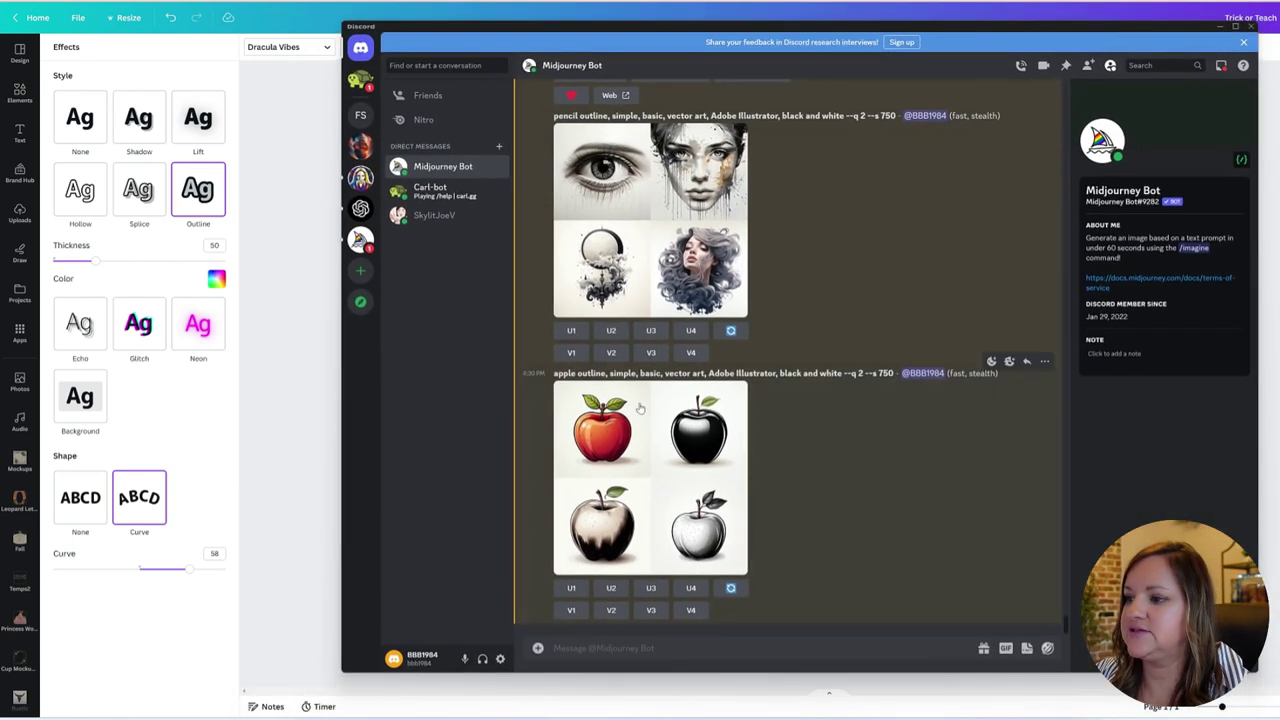
{"action": "left_click", "coordinate": [611, 588]}
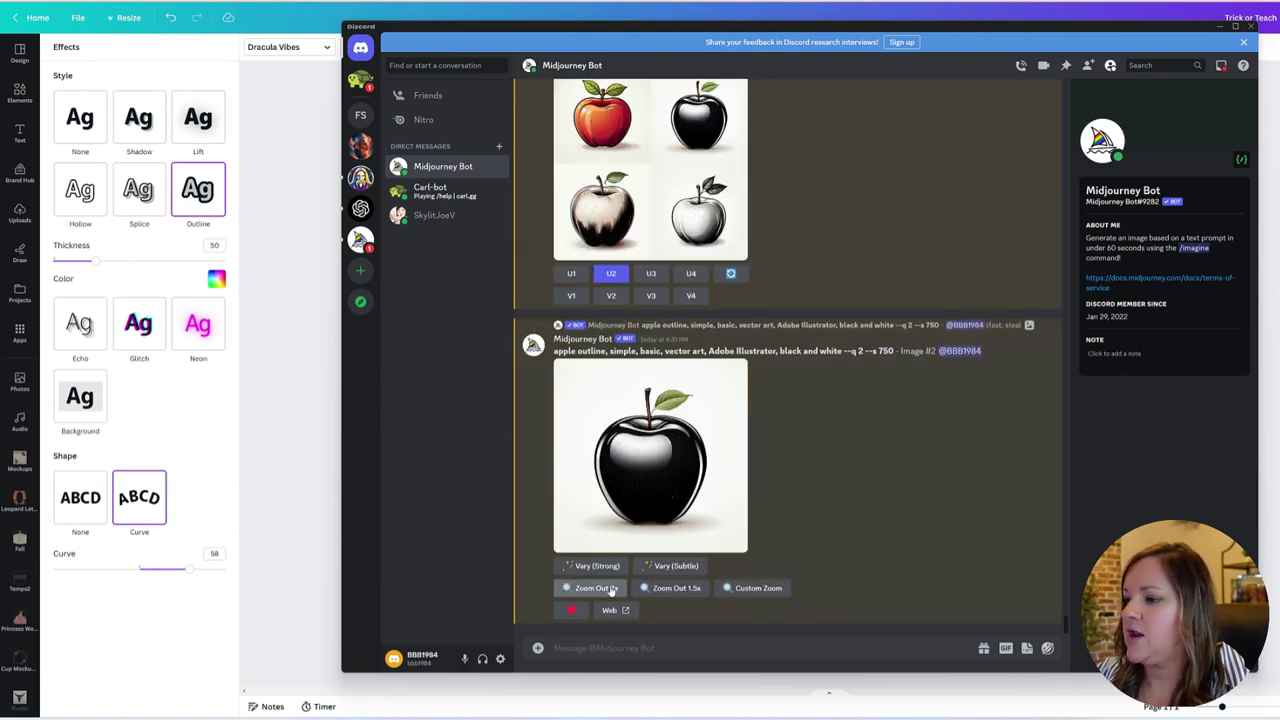
{"action": "right_click", "coordinate": [642, 466]}
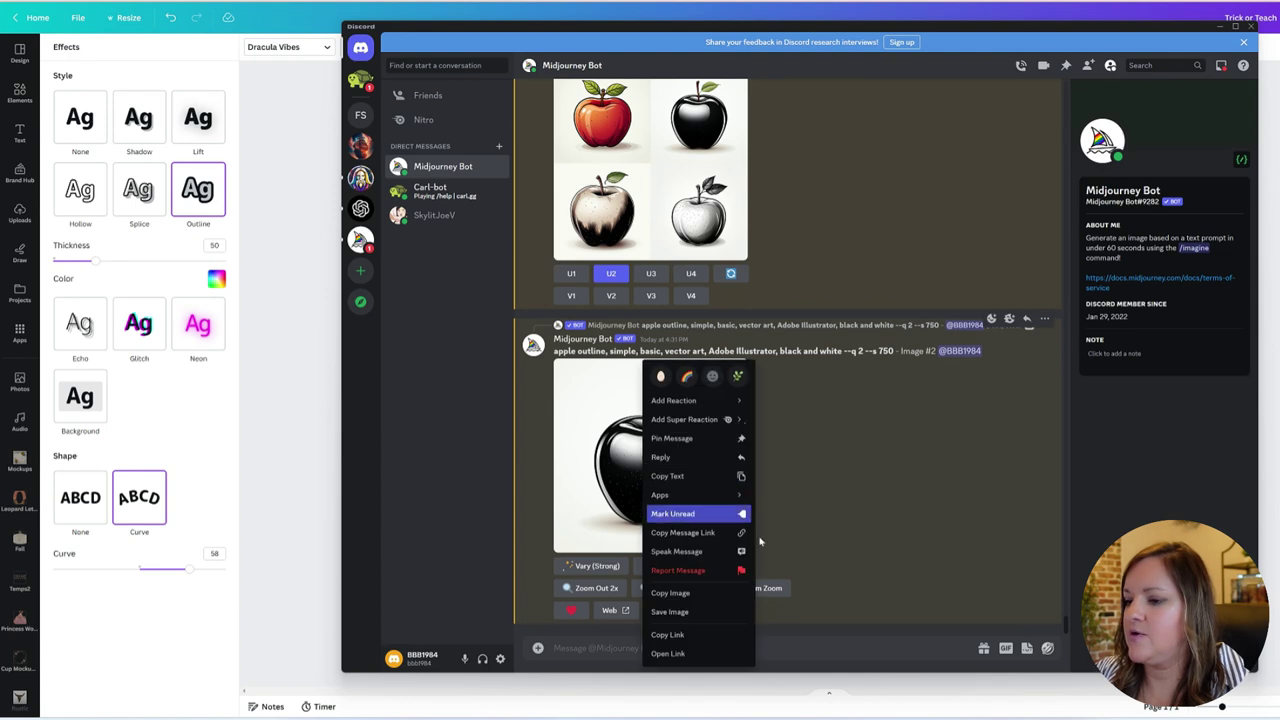
{"action": "left_click", "coordinate": [725, 612]}
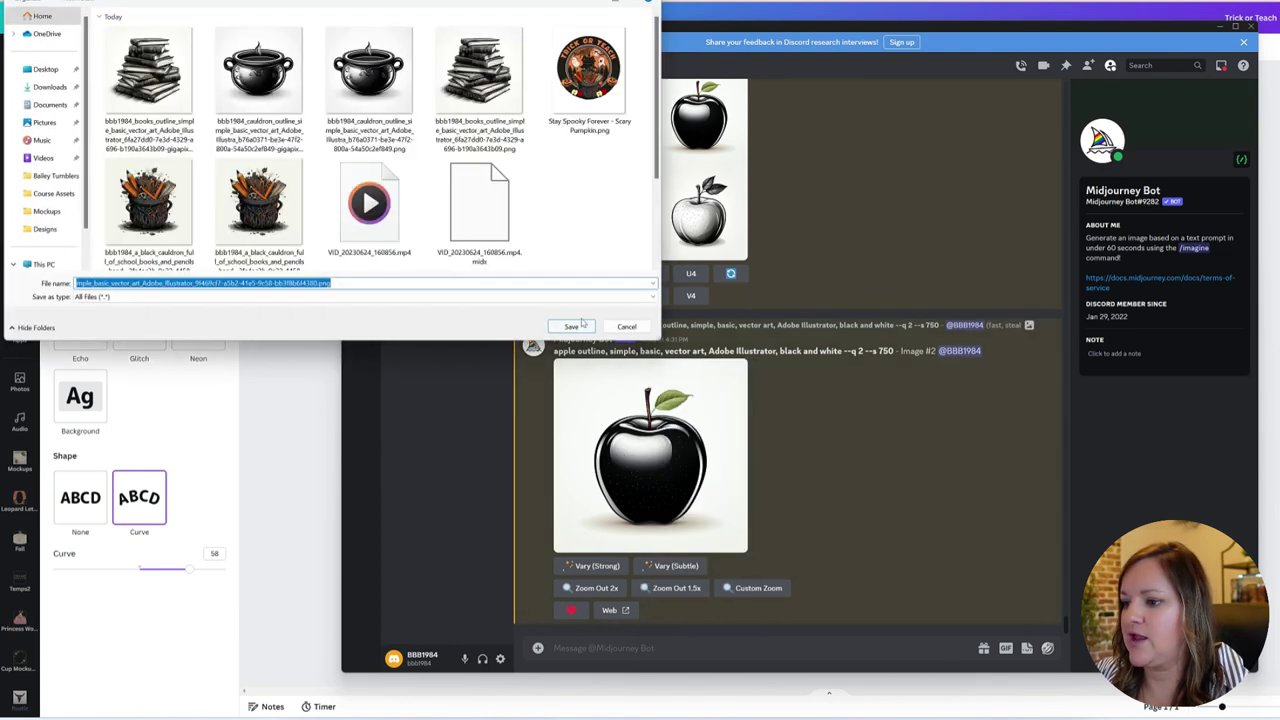
{"action": "left_click", "coordinate": [571, 327]}
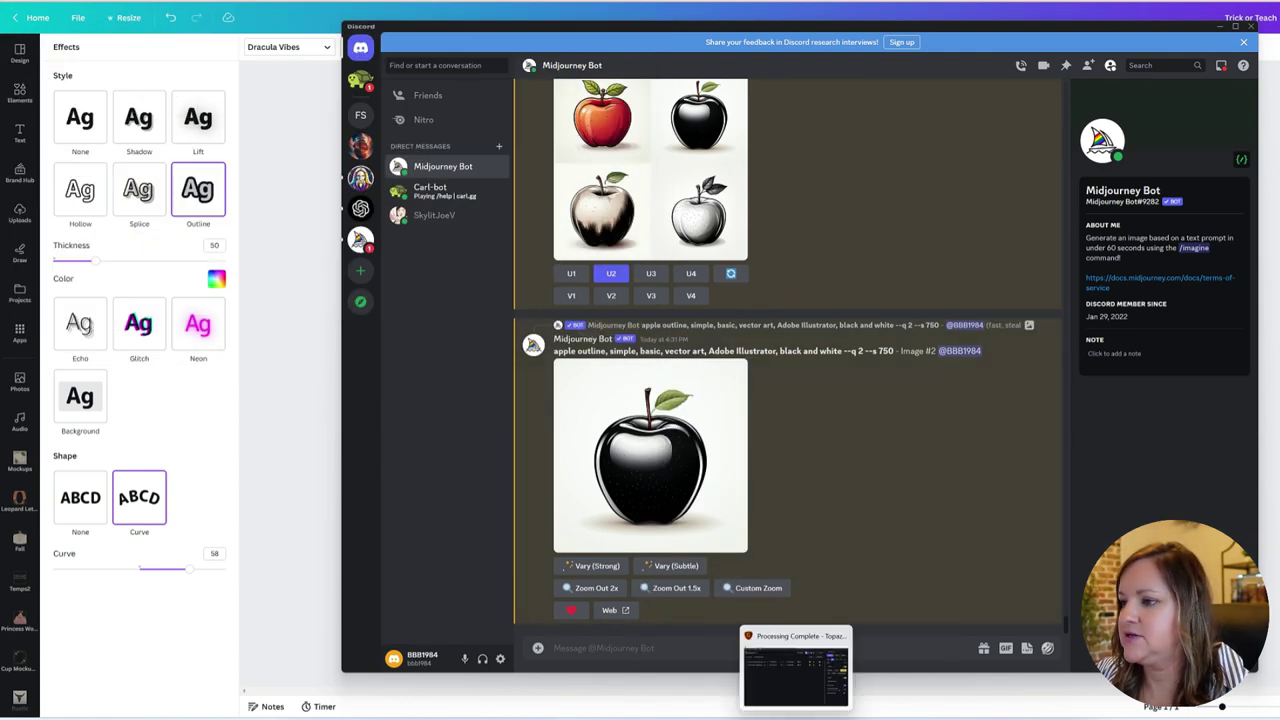
- Load the saved apple image into Topaz Gigapixel for enlarging
{"action": "left_click", "coordinate": [797, 672]}
{"action": "left_click", "coordinate": [347, 131]}
{"action": "left_click", "coordinate": [378, 206]}
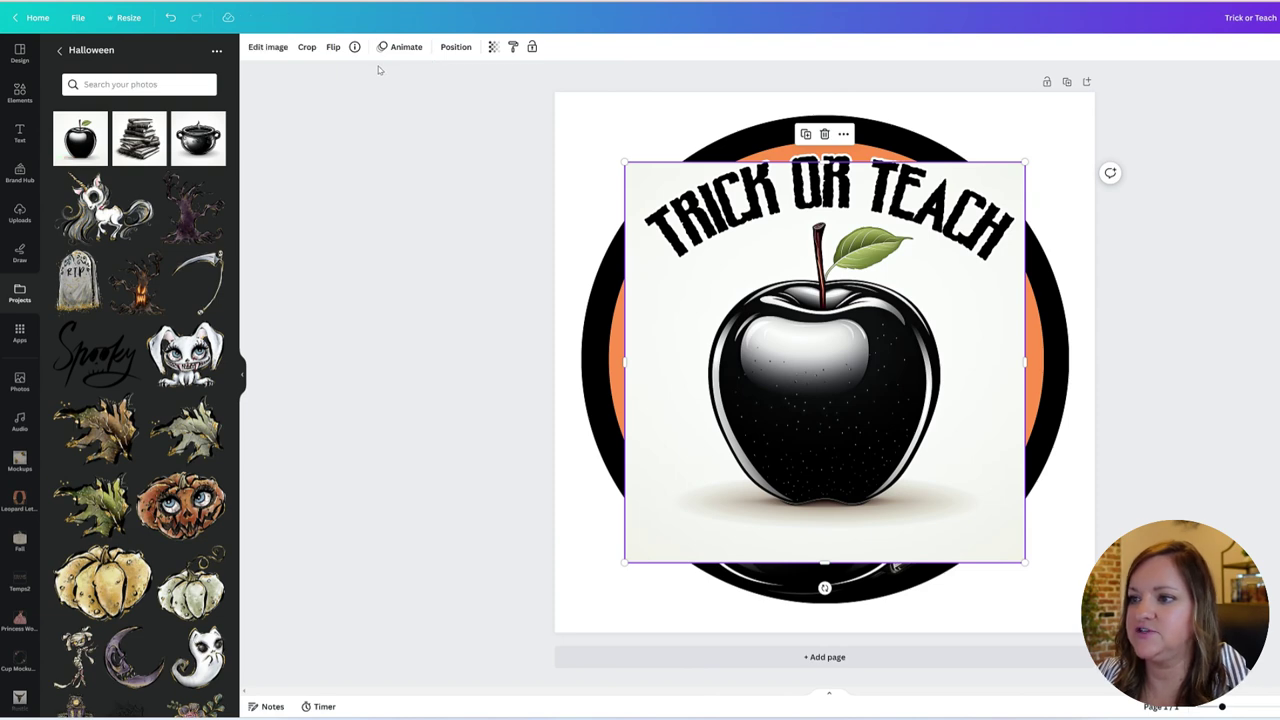
- Remove the apple's white background, shrink it and set it inside the cauldron opening
{"action": "left_click", "coordinate": [280, 50]}
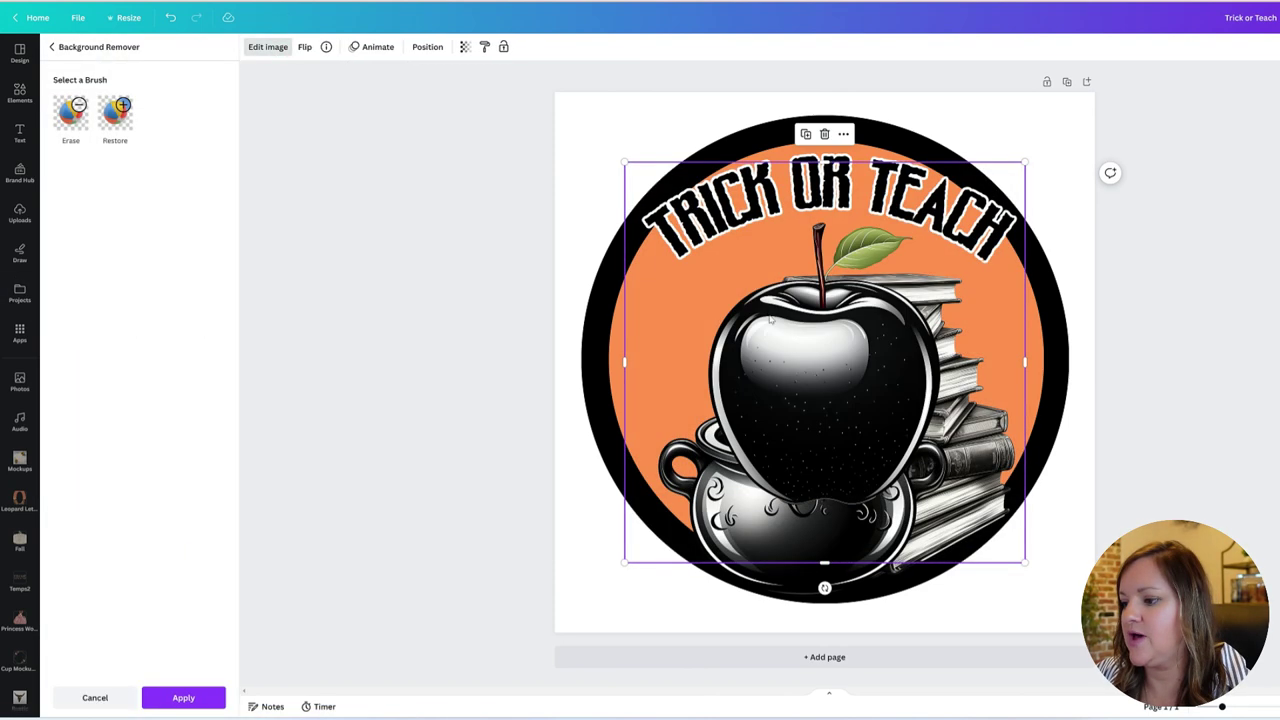
{"action": "left_click", "coordinate": [183, 697]}
{"action": "left_click_drag", "start_coordinate": [1024, 562], "coordinate": [829, 360]}
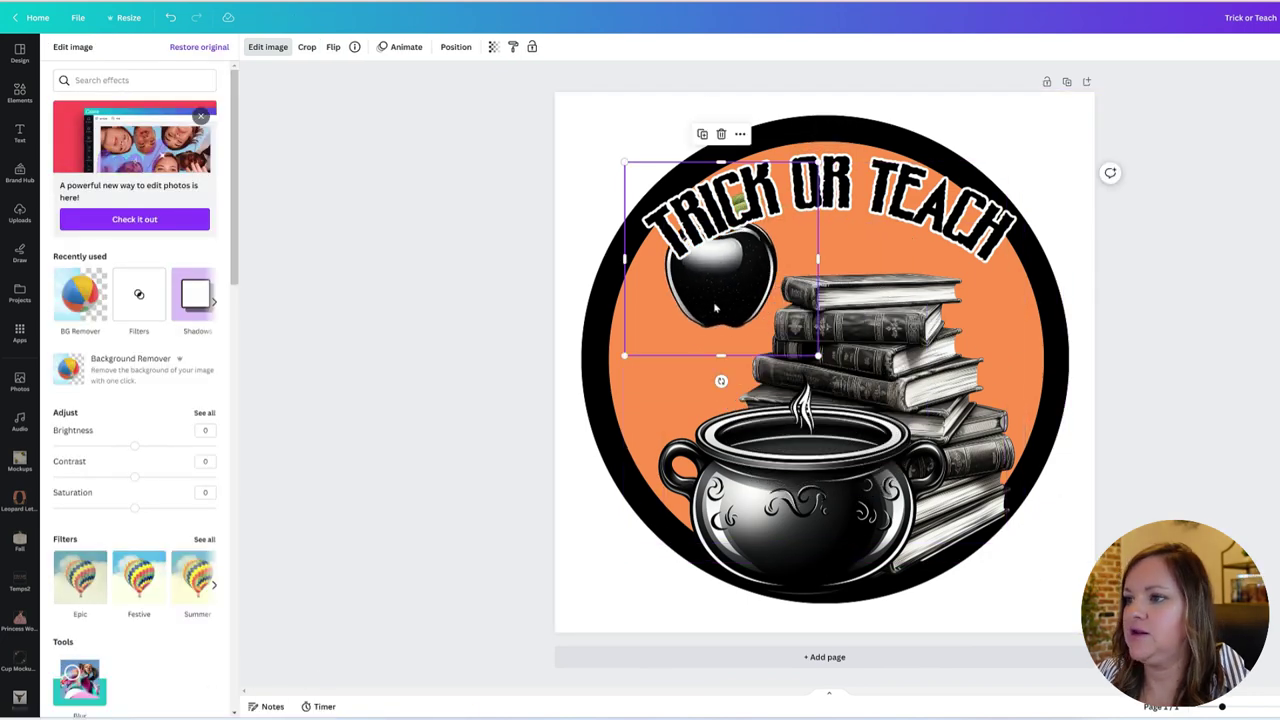
{"action": "left_click_drag", "start_coordinate": [713, 297], "coordinate": [797, 430]}
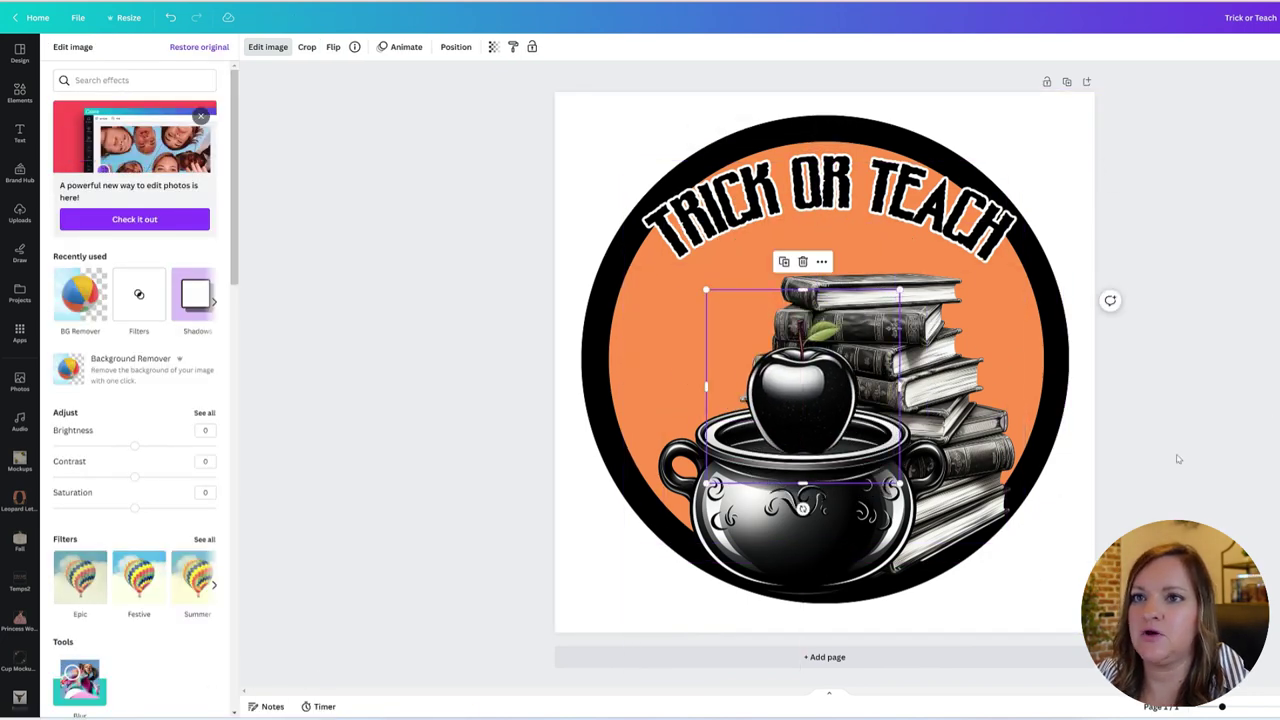
{"action": "left_click", "coordinate": [1037, 578]}
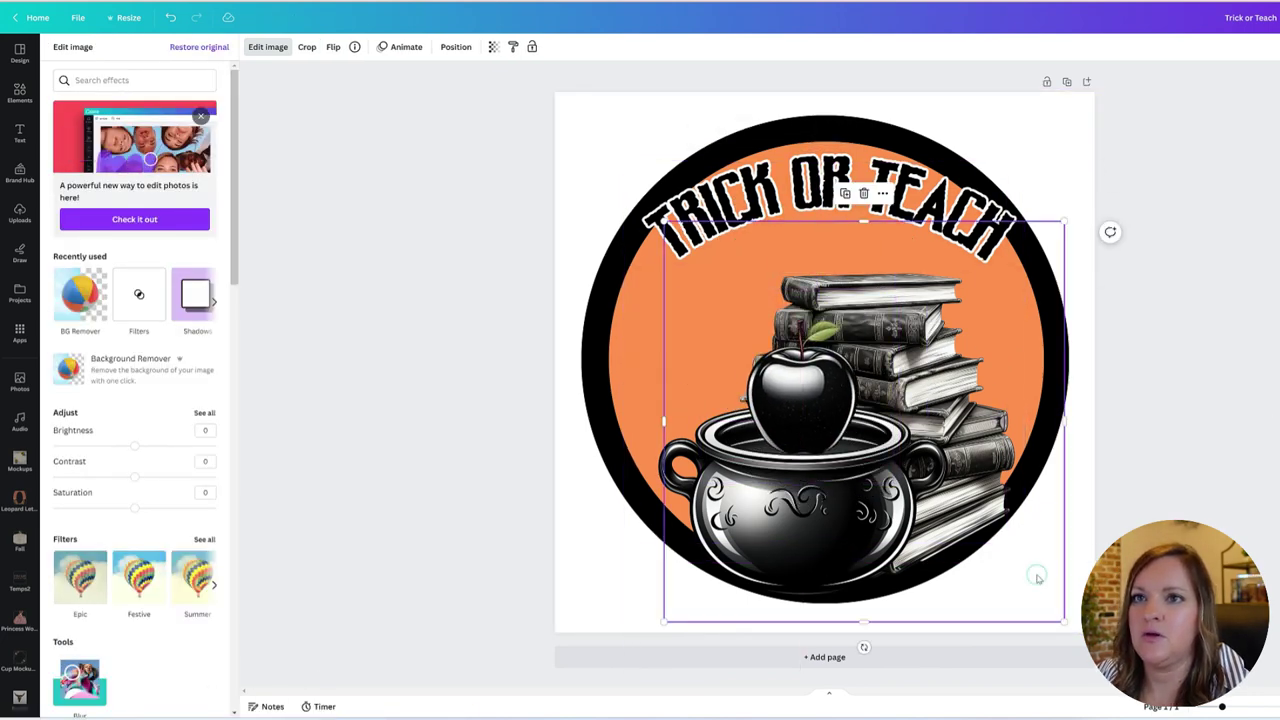
- Search Elements for 'bats' and filter the results to free graphics only
{"action": "left_click", "coordinate": [17, 92]}
{"action": "left_click", "coordinate": [17, 92]}
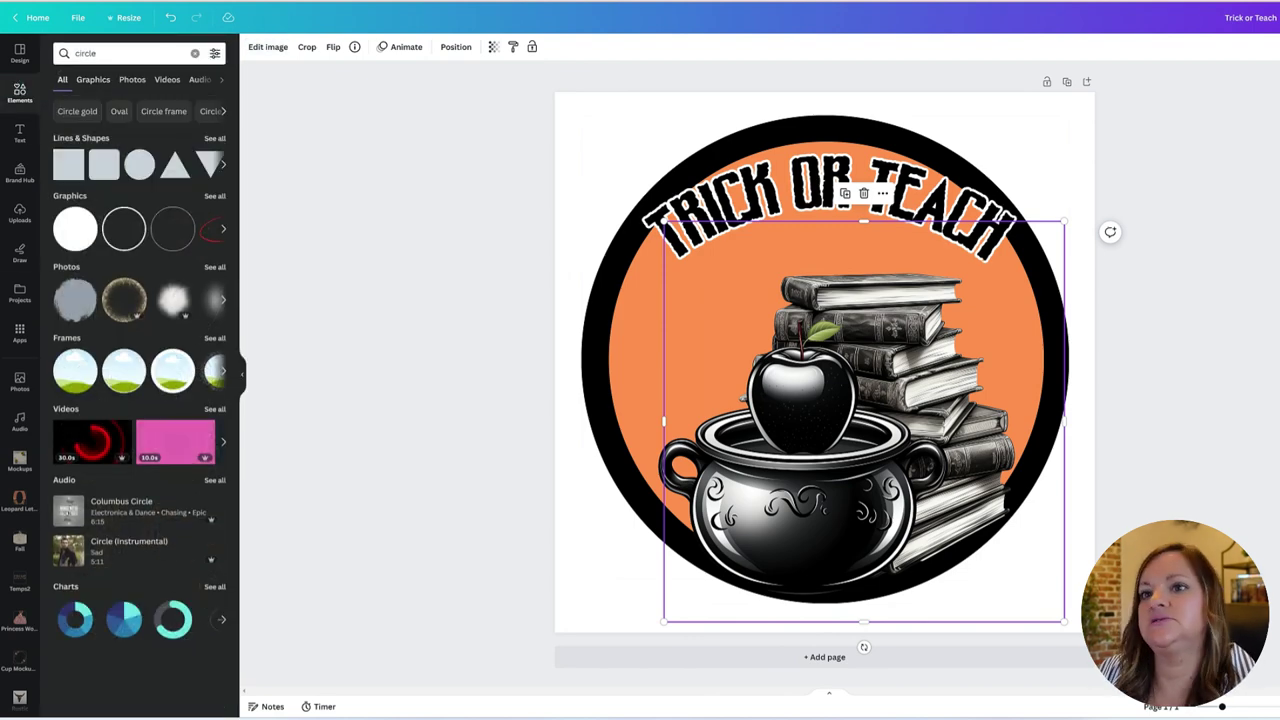
{"action": "left_click", "coordinate": [114, 53]}
{"action": "type", "text": "bats"}
{"action": "key", "text": "Return"}
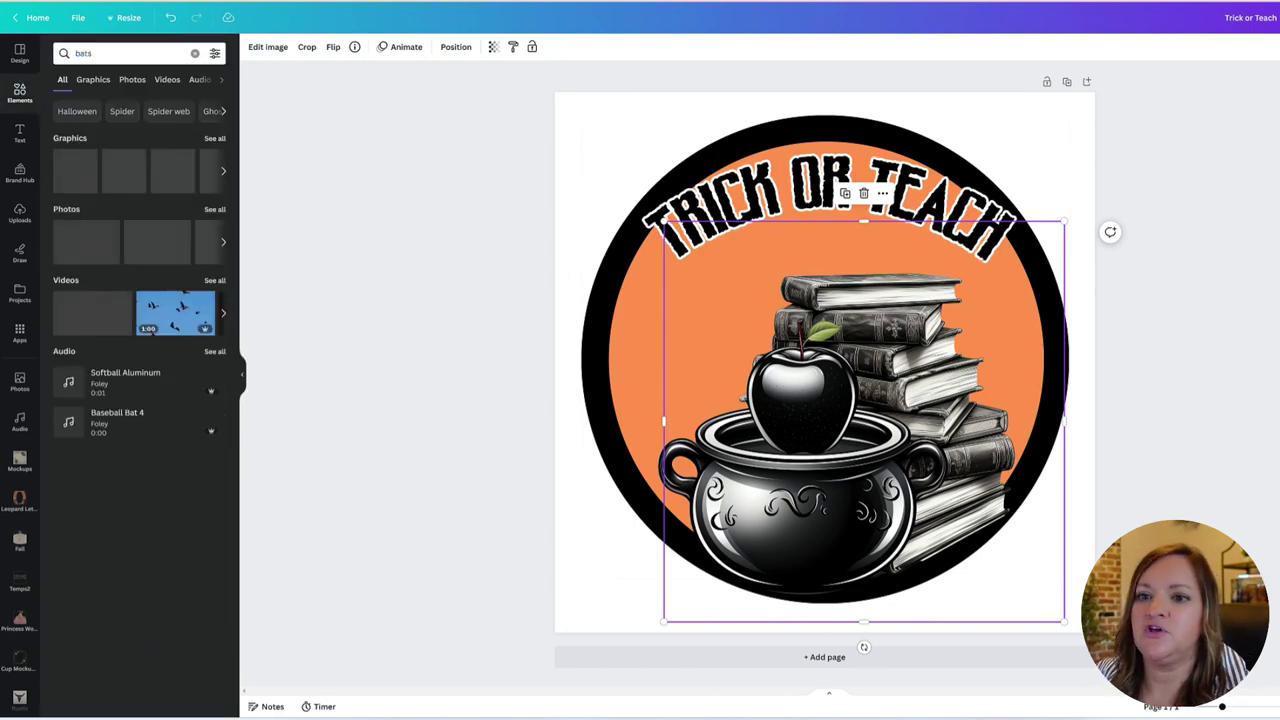
{"action": "left_click", "coordinate": [214, 53]}
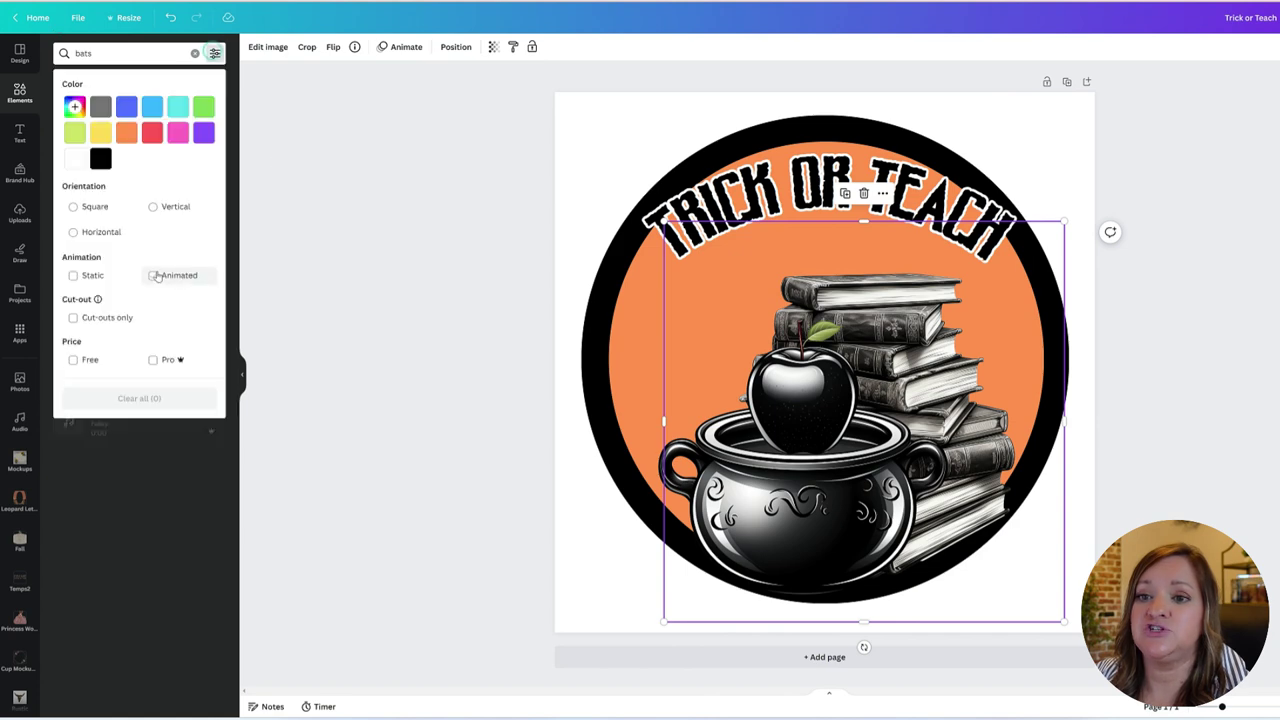
{"action": "left_click", "coordinate": [107, 362]}
{"action": "left_click", "coordinate": [83, 366]}
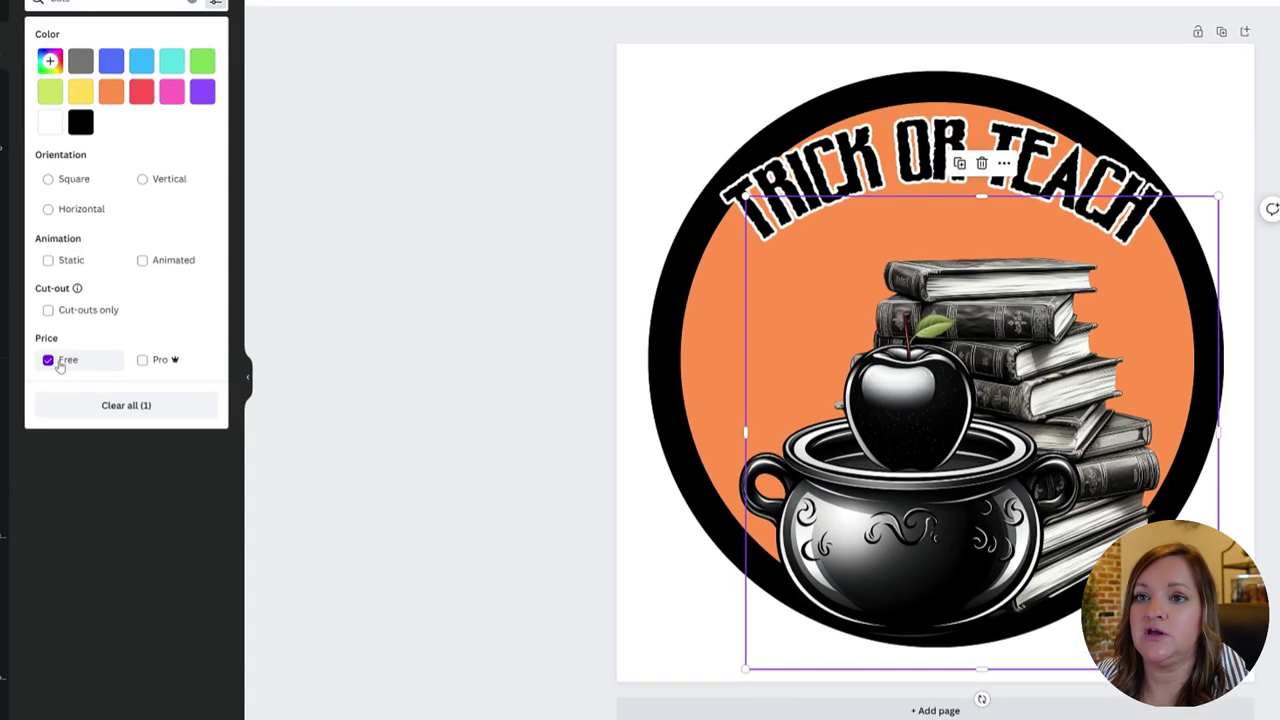
{"action": "left_click", "coordinate": [324, 372]}
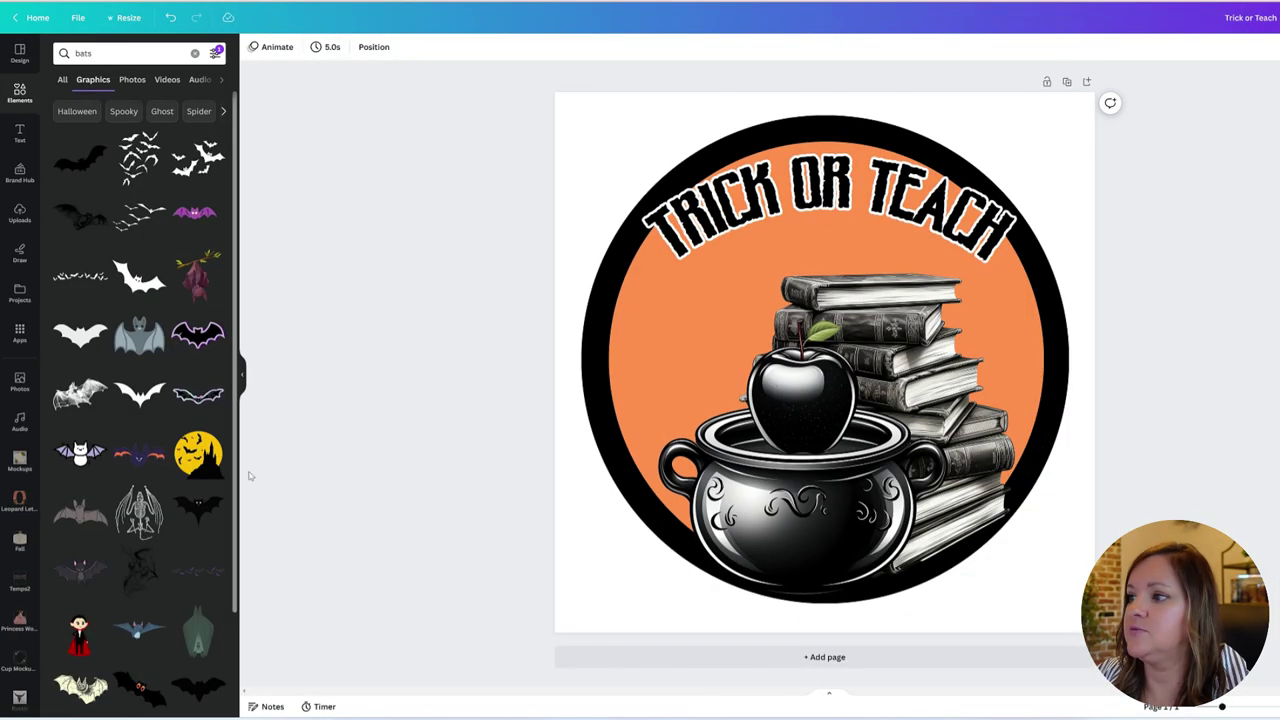
- Add a black bat, shrink it and place it left of the book stack
{"action": "left_click", "coordinate": [80, 158]}
{"action": "left_click_drag", "start_coordinate": [1041, 258], "coordinate": [857, 290]}
{"action": "left_click_drag", "start_coordinate": [750, 345], "coordinate": [740, 262]}
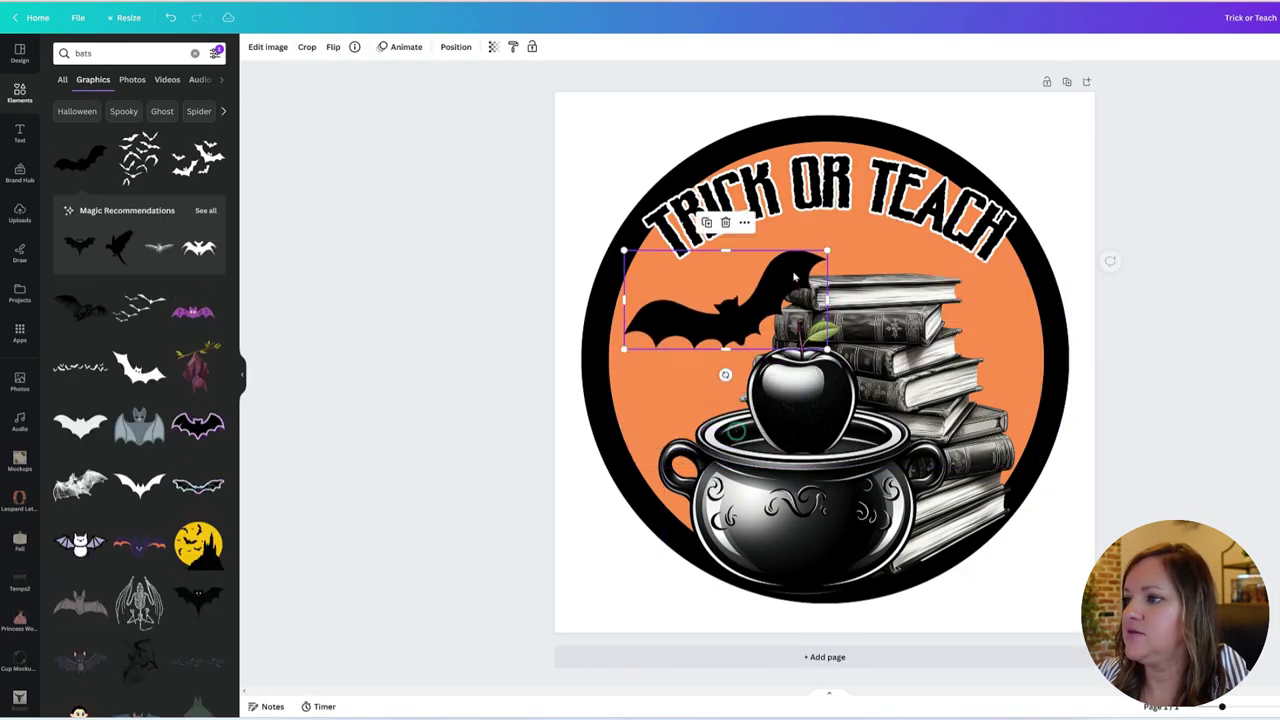
{"action": "left_click_drag", "start_coordinate": [857, 214], "coordinate": [780, 258]}
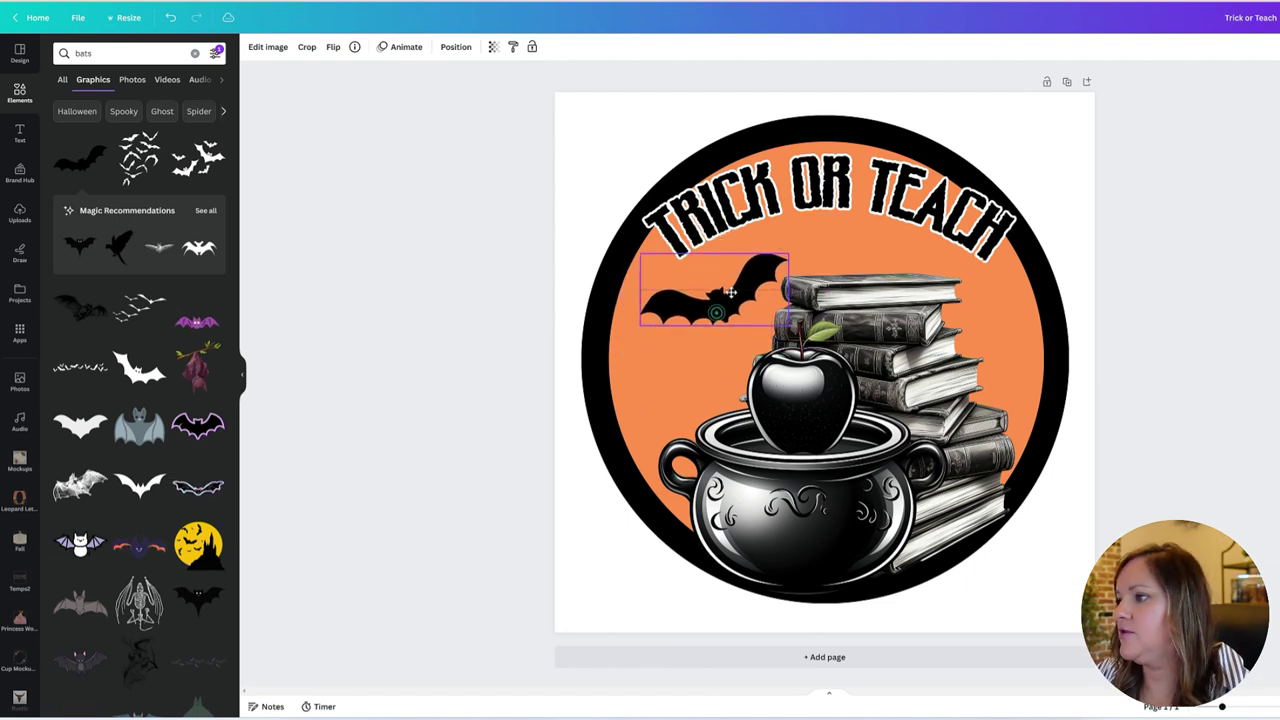
- Duplicate the bat to the right of the books, flip it horizontally and make it smaller
{"action": "left_click_drag", "start_coordinate": [722, 312], "coordinate": [976, 320], "text": "alt"}
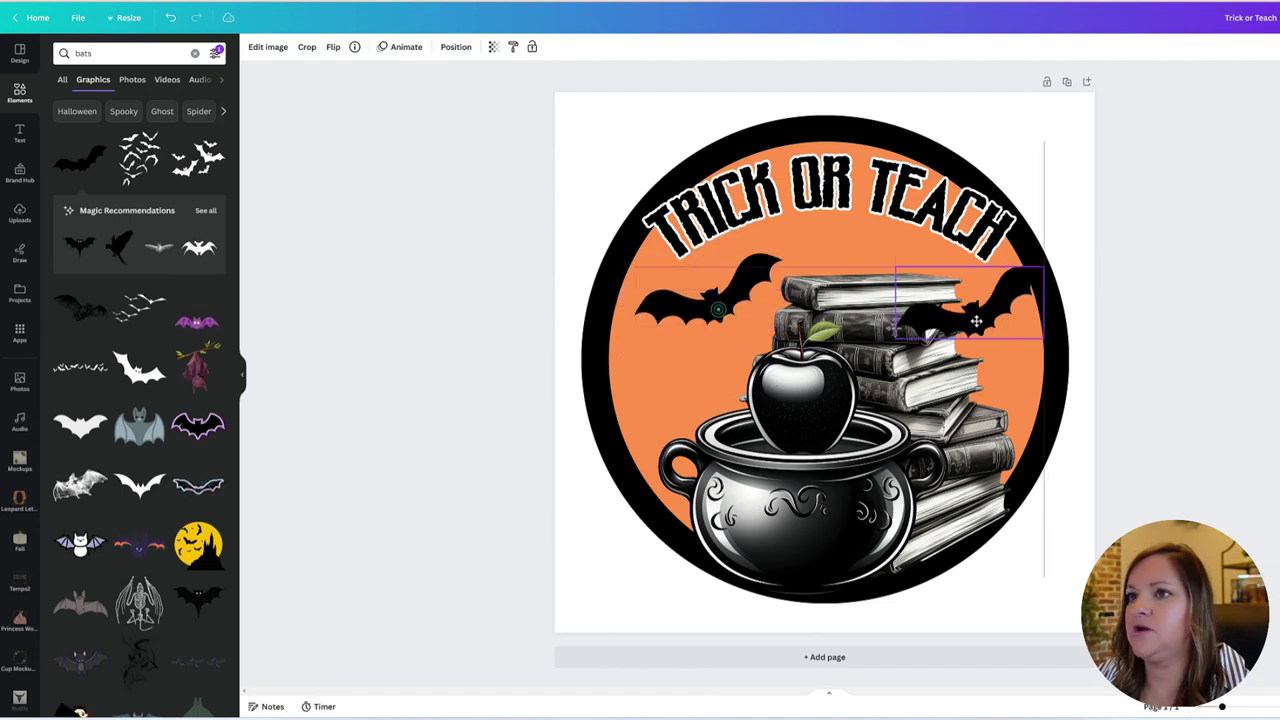
{"action": "left_click", "coordinate": [333, 47]}
{"action": "left_click", "coordinate": [375, 76]}
{"action": "left_click_drag", "start_coordinate": [893, 266], "coordinate": [1004, 337]}
{"action": "left_click", "coordinate": [821, 529]}
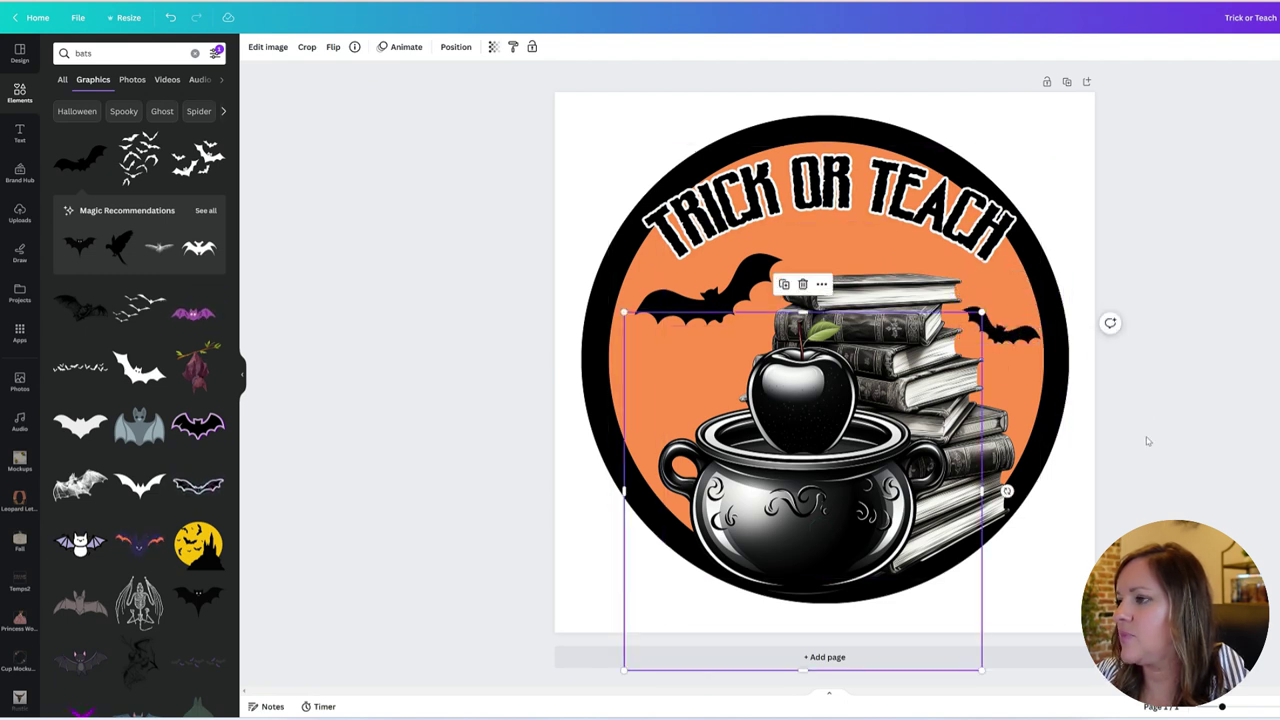
{"action": "left_click", "coordinate": [1055, 478]}
{"action": "left_click", "coordinate": [1131, 471]}
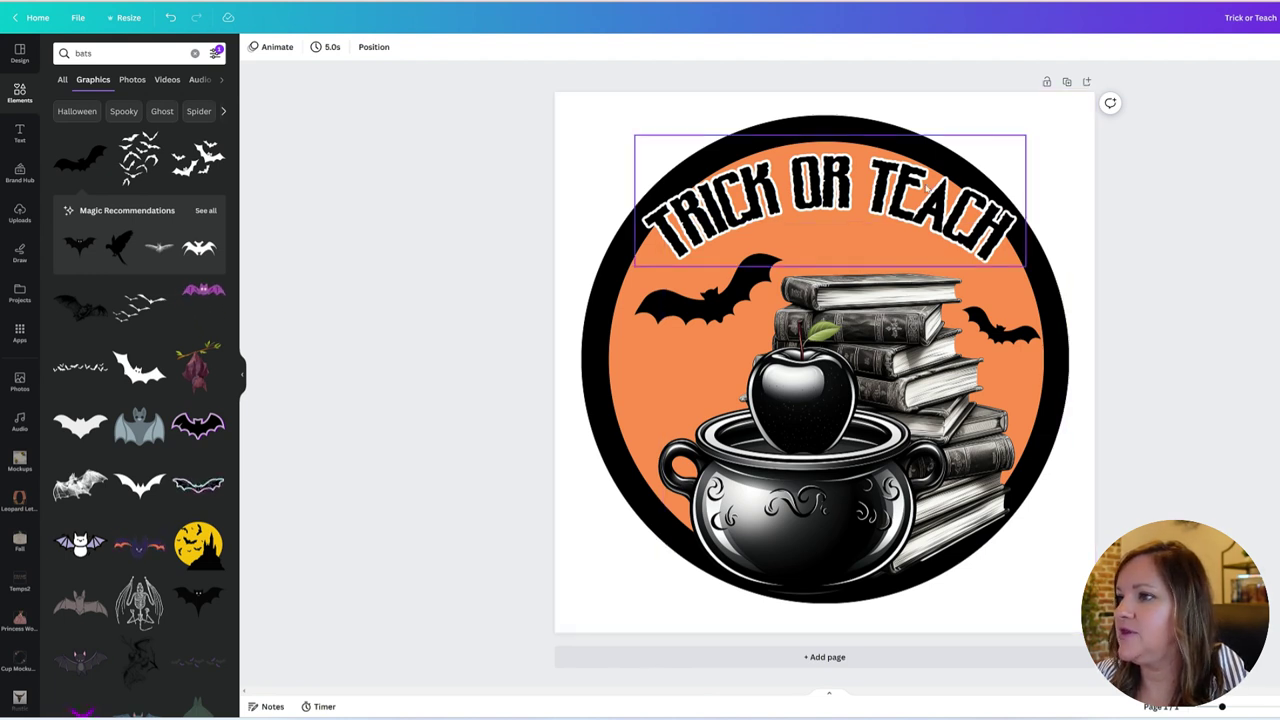
- Download the Trick or Teach badge with file type SVG and Transparent background ticked
{"action": "left_click", "coordinate": [928, 190]}
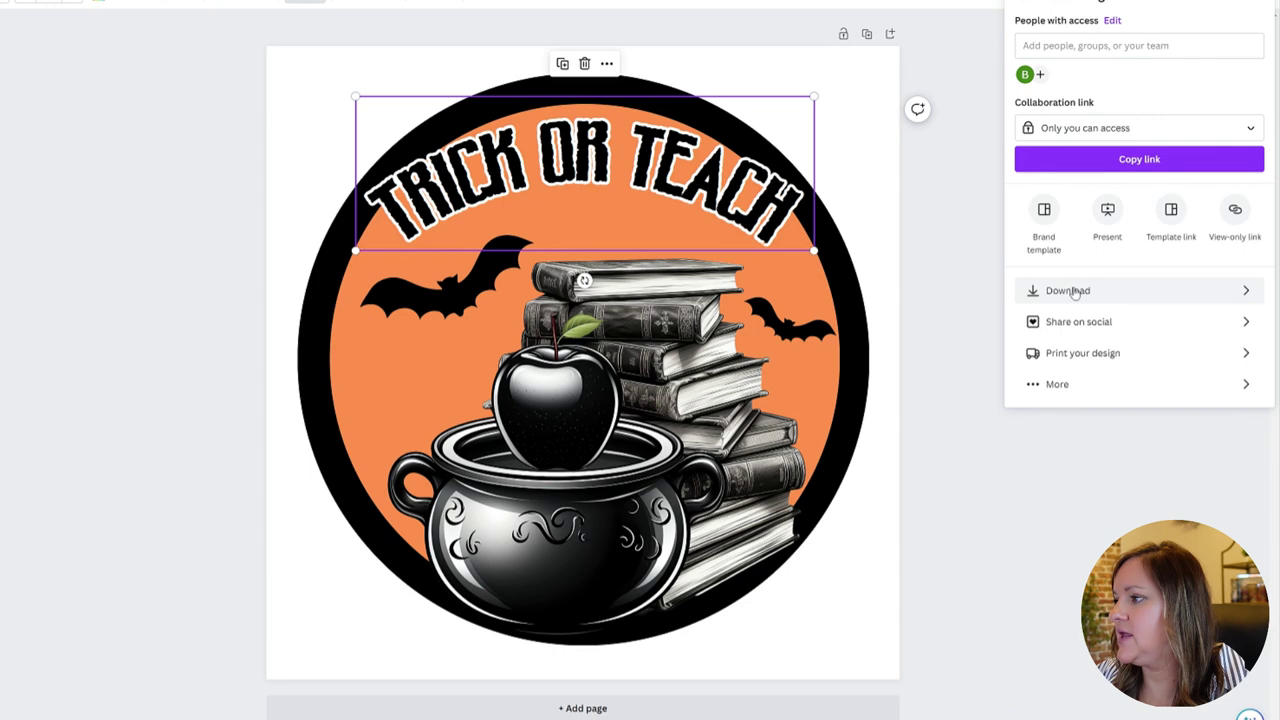
{"action": "left_click", "coordinate": [1072, 290]}
{"action": "left_click", "coordinate": [1185, 51]}
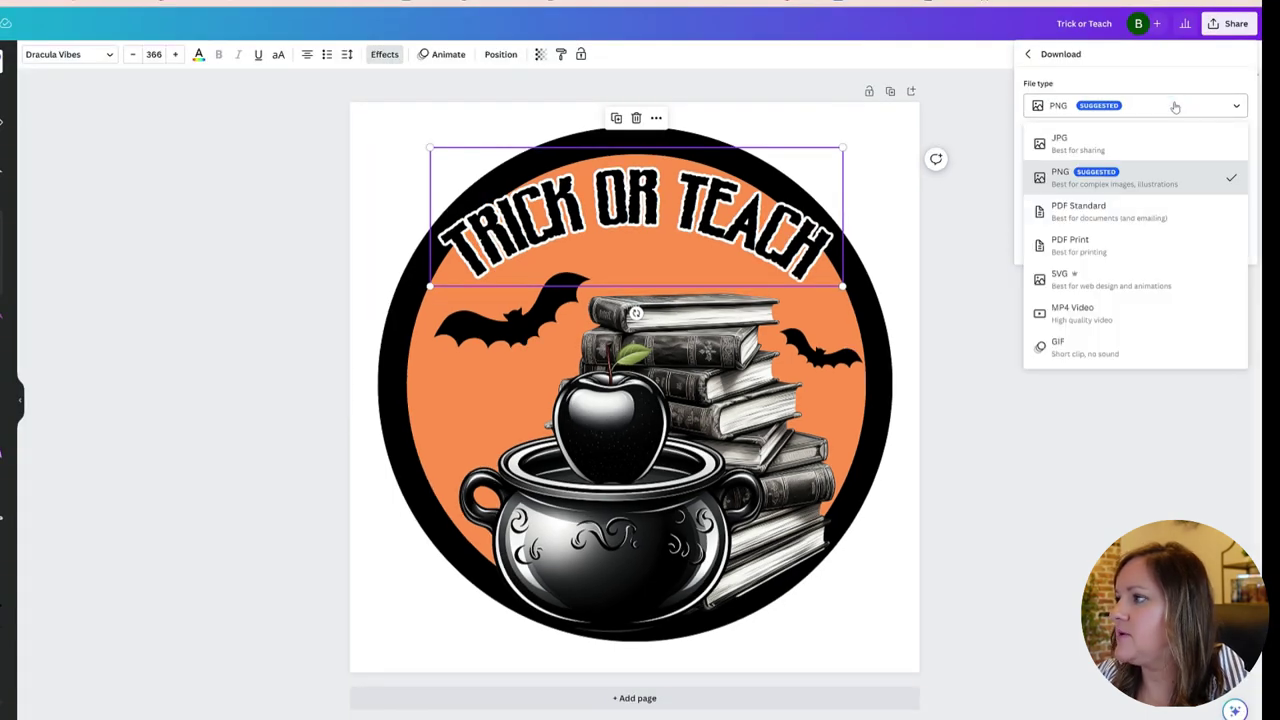
{"action": "left_click", "coordinate": [1088, 278]}
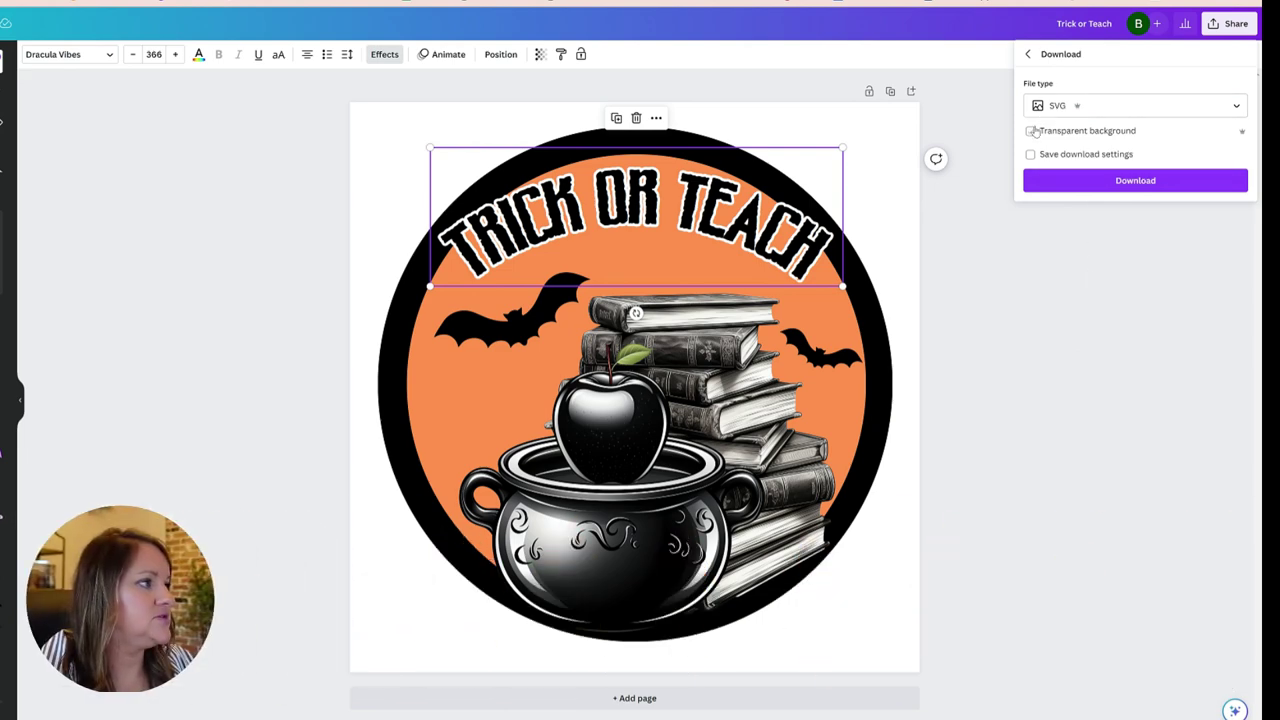
{"action": "left_click", "coordinate": [1029, 133]}
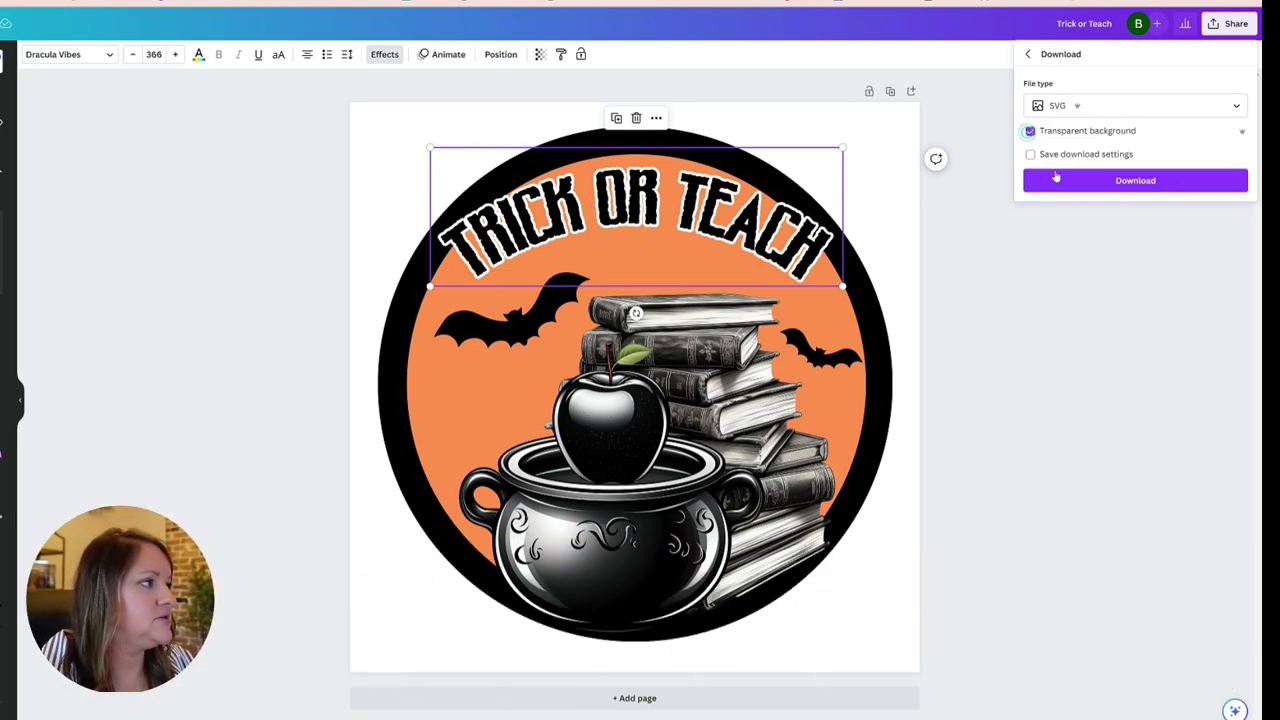
{"action": "left_click", "coordinate": [1149, 181]}
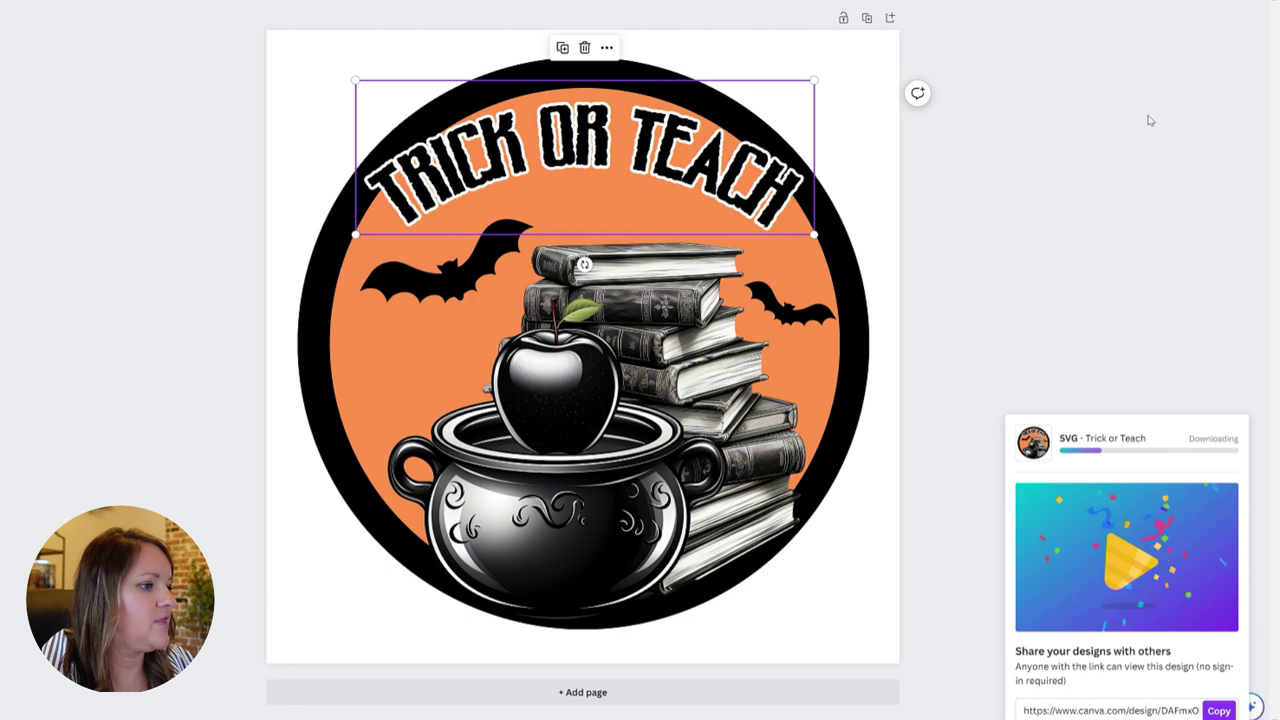